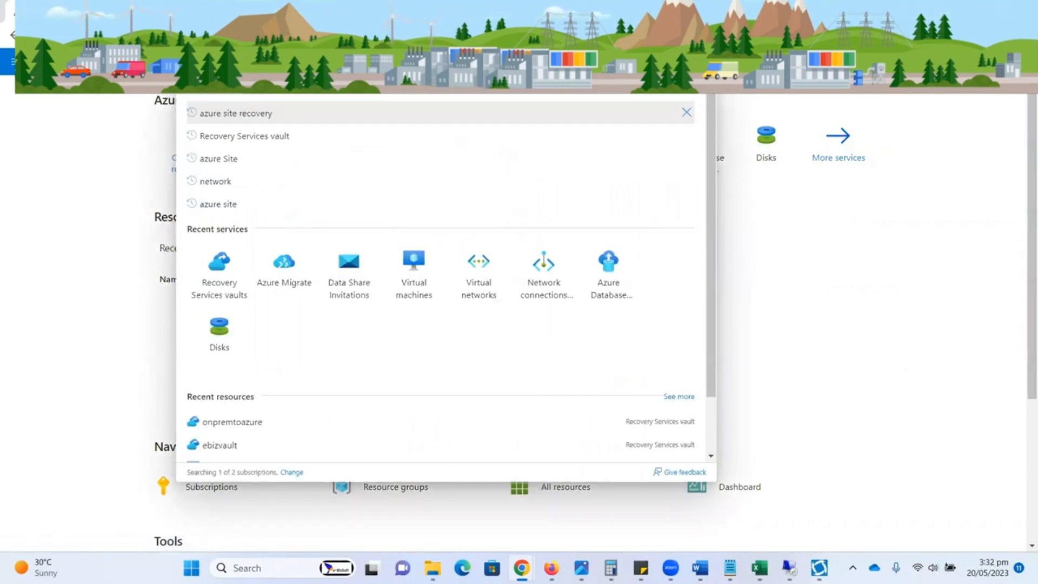
# Step: Open Recovery Services vaults and start creating a vault in the ebiz resource group
pyautogui.click(69, 169)
pyautogui.click(255, 173)
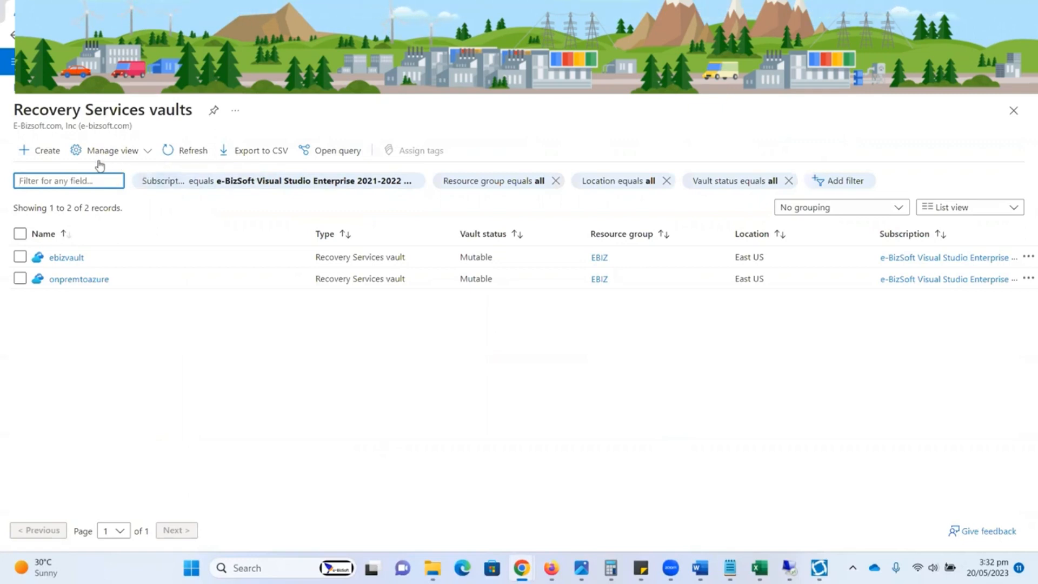
pyautogui.click(52, 157)
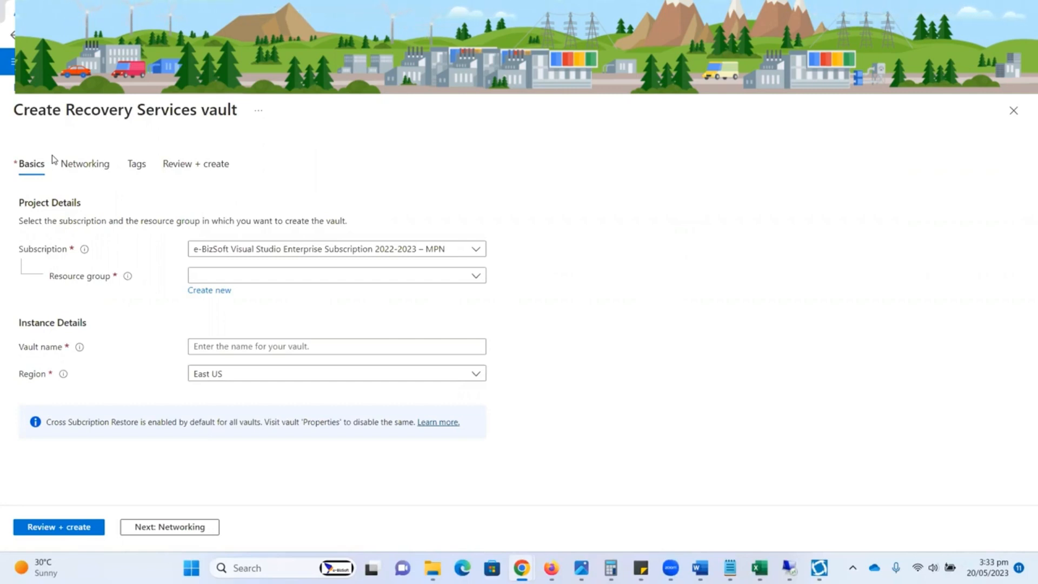
pyautogui.click(253, 281)
pyautogui.click(220, 324)
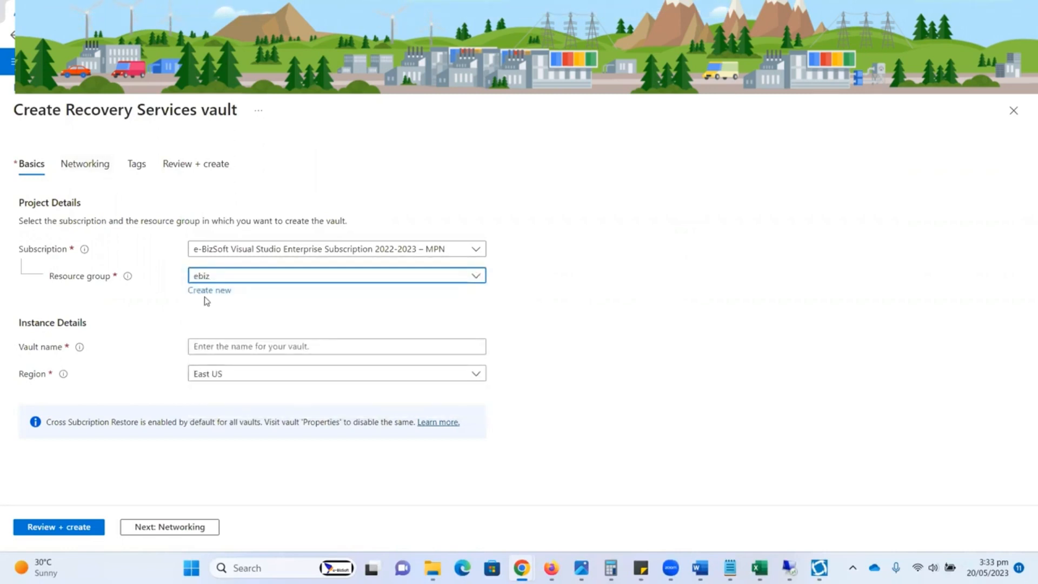
# Step: Name the new vault OnPremiseDCClonetoASR, keep the East US region, and create it after review
pyautogui.click(217, 345)
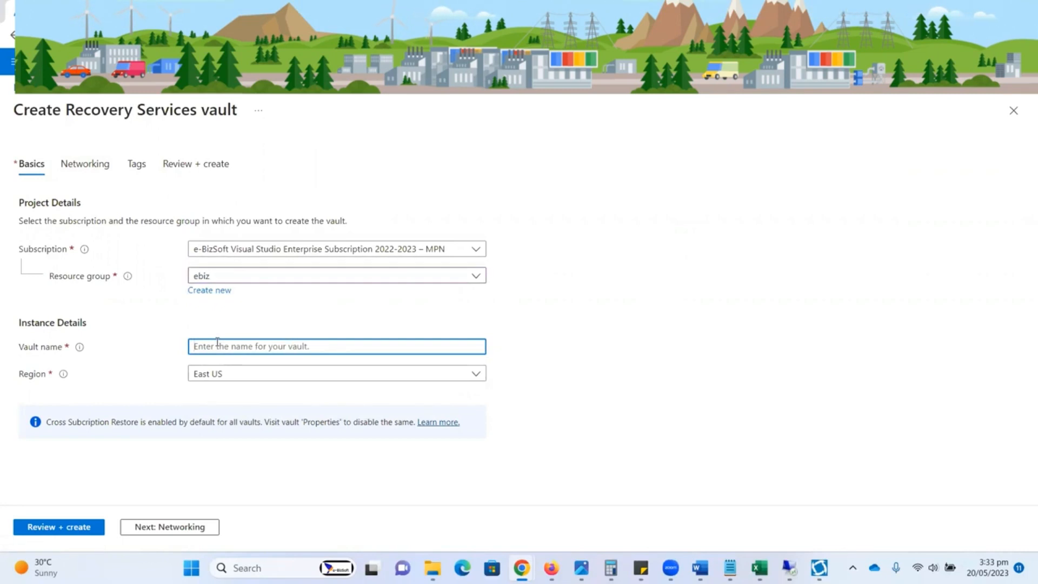
pyautogui.write('OnPremiseDC')
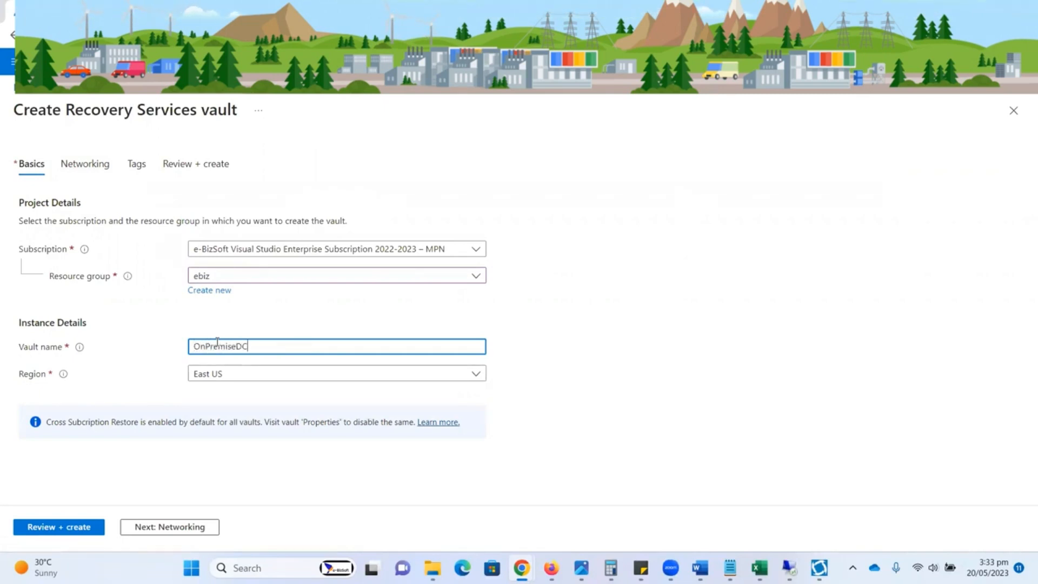
pyautogui.write('ClonetoASR')
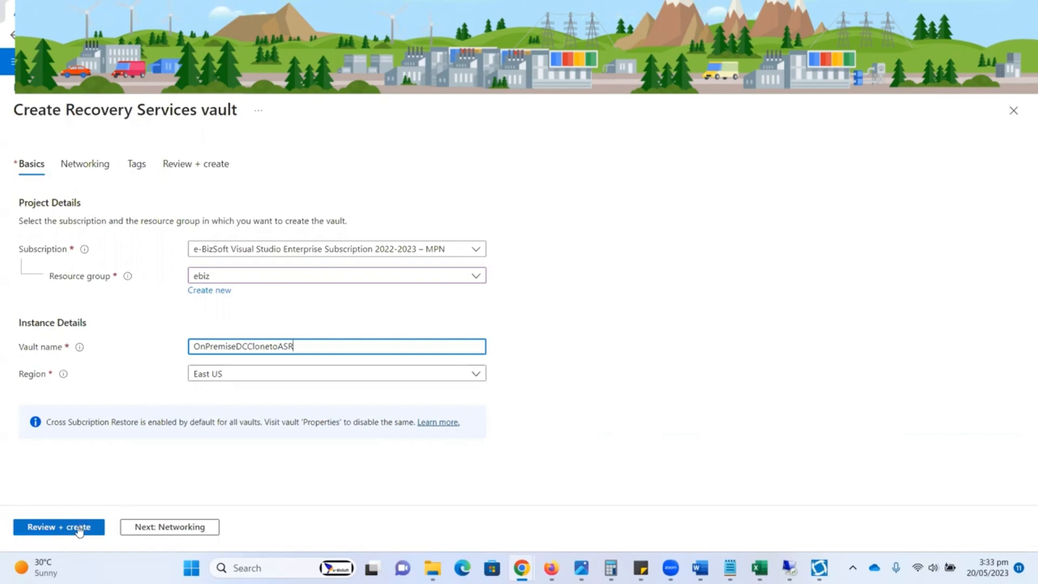
pyautogui.click(79, 528)
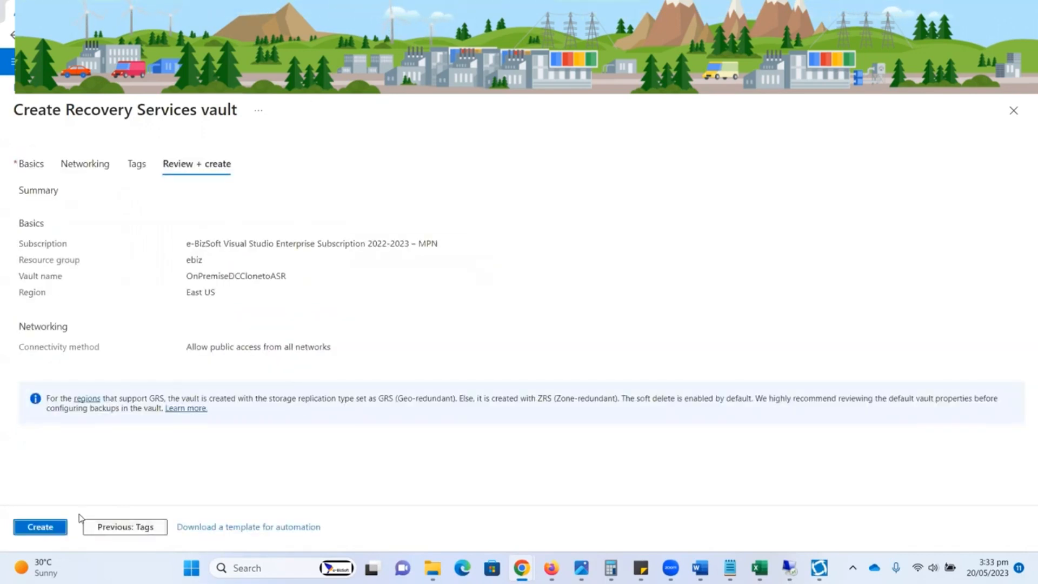
pyautogui.click(48, 531)
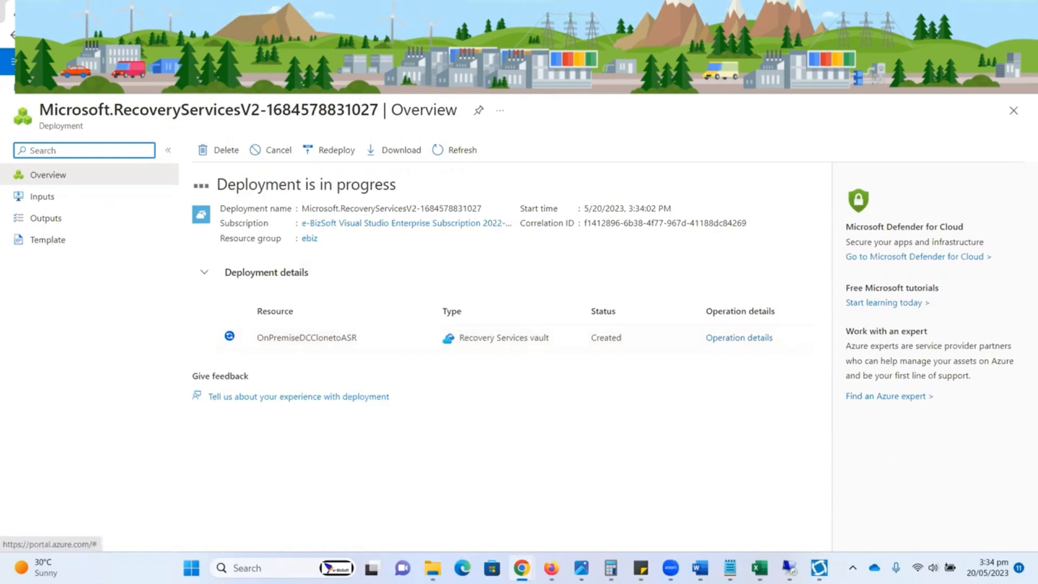
# Step: Check the notifications for the vault deployment's progress and open the deployed vault resource
pyautogui.click(790, 61)
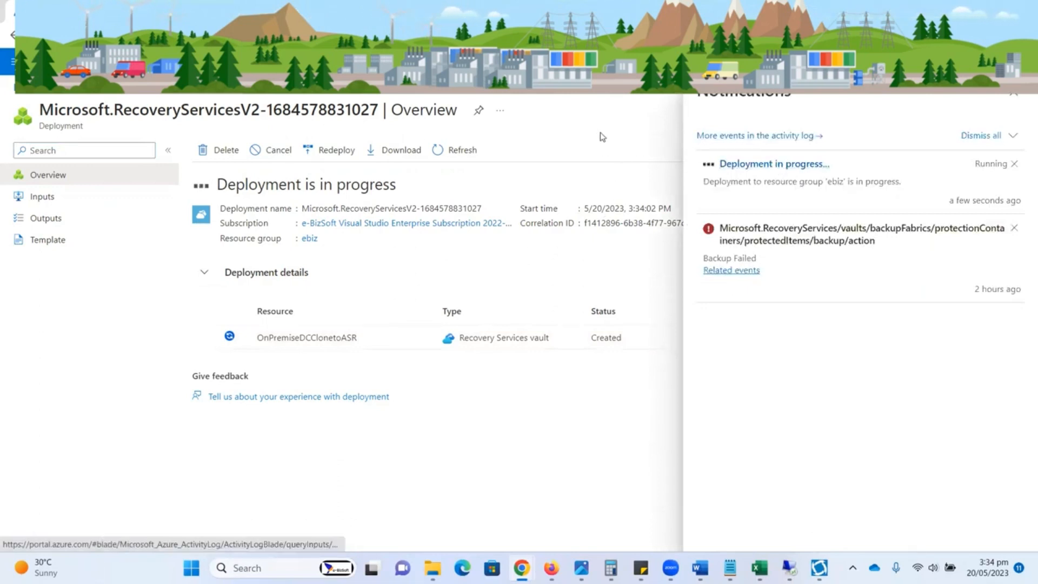
pyautogui.click(790, 61)
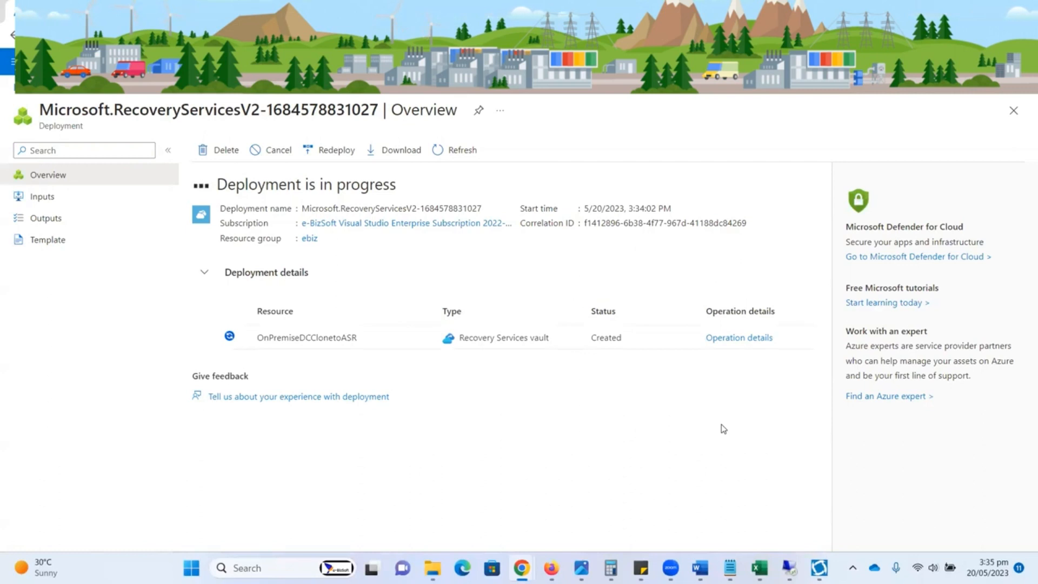
pyautogui.moveTo(789, 569)
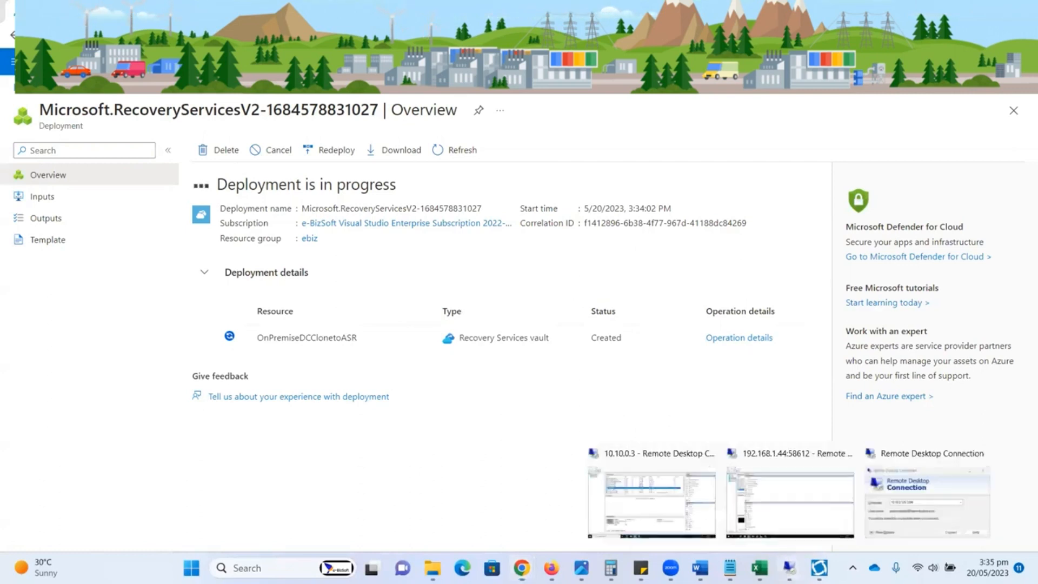
pyautogui.click(735, 465)
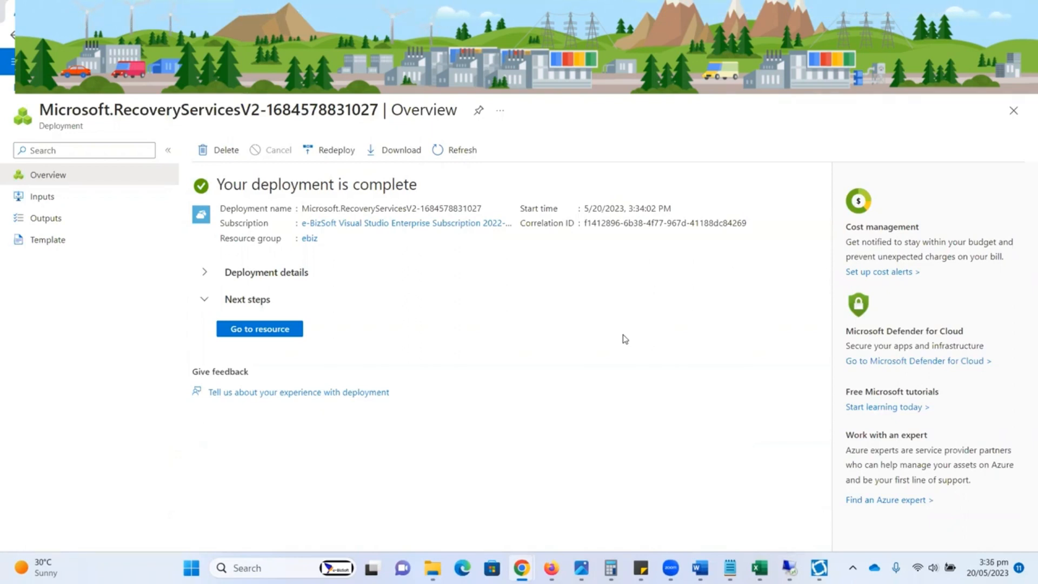
pyautogui.click(271, 330)
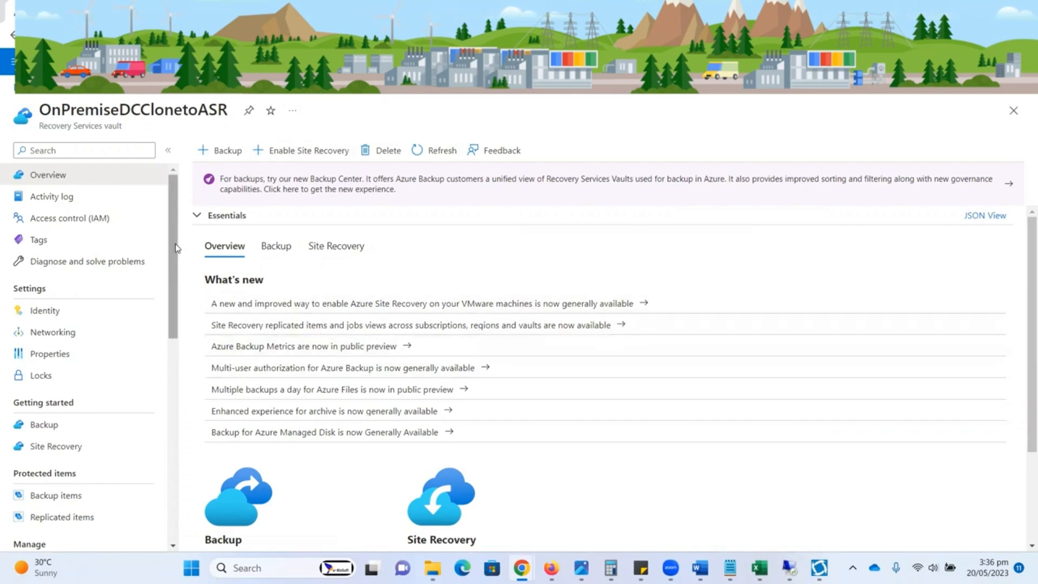
# Step: Examine the vault's Site Recovery scenarios and its management and monitoring options
pyautogui.moveTo(175, 249)
pyautogui.mouseDown()
pyautogui.moveTo(170, 417)
pyautogui.moveTo(174, 235)
pyautogui.mouseUp()
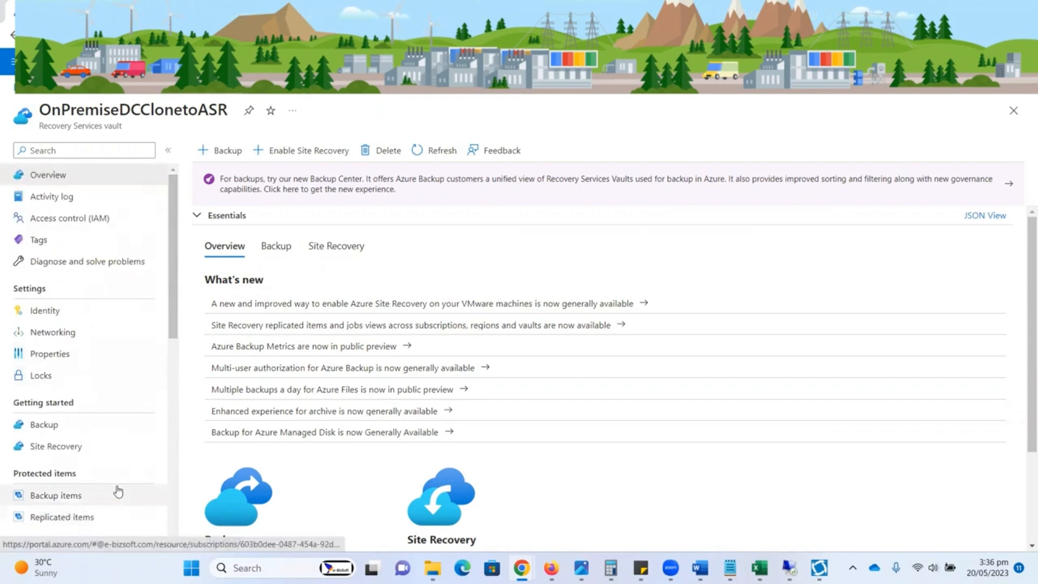
pyautogui.click(81, 448)
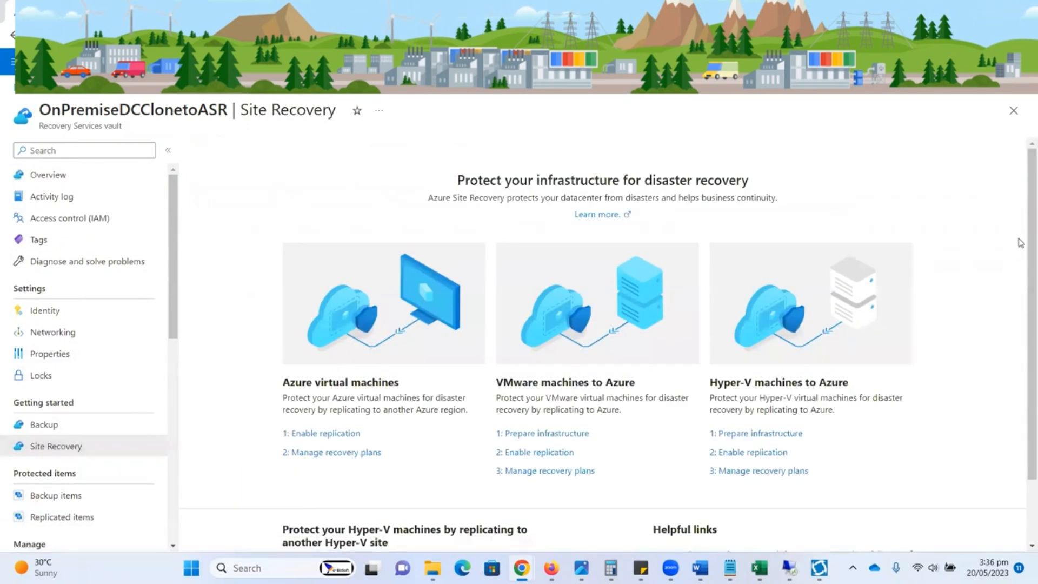
pyautogui.scroll(-2, 1022, 218)
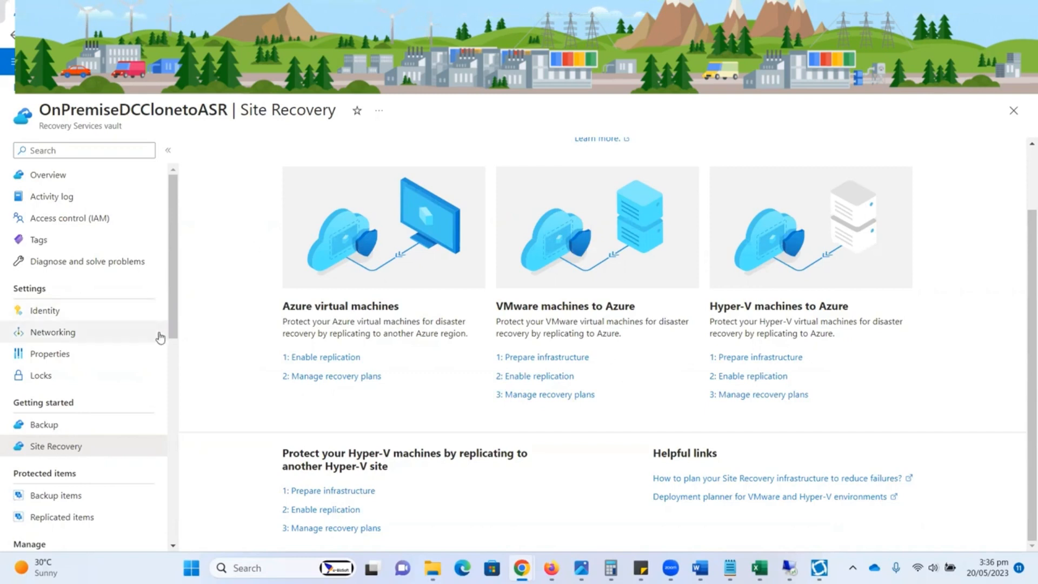
pyautogui.scroll(-3, 168, 357)
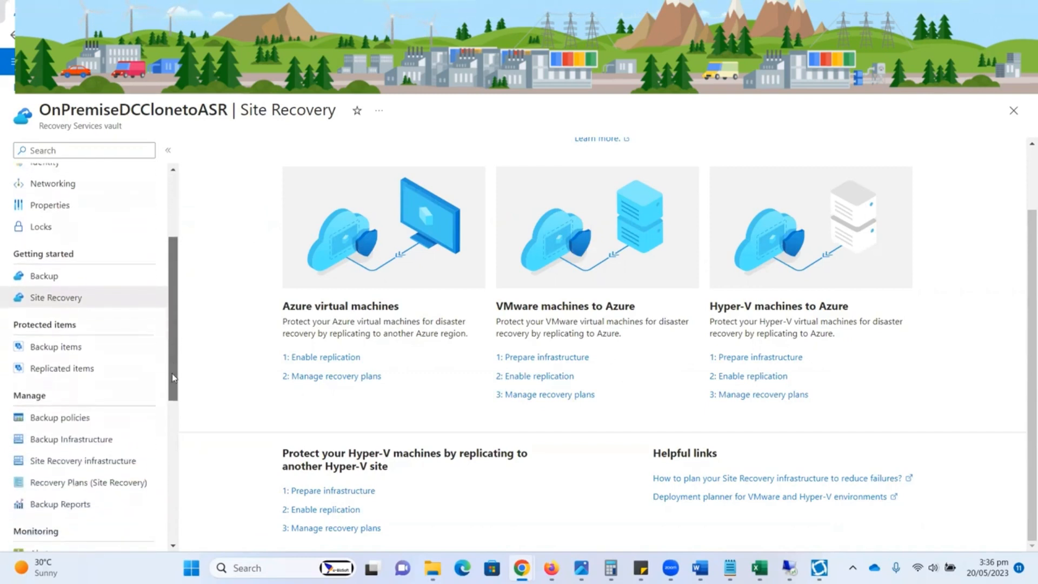
pyautogui.scroll(-1, 172, 377)
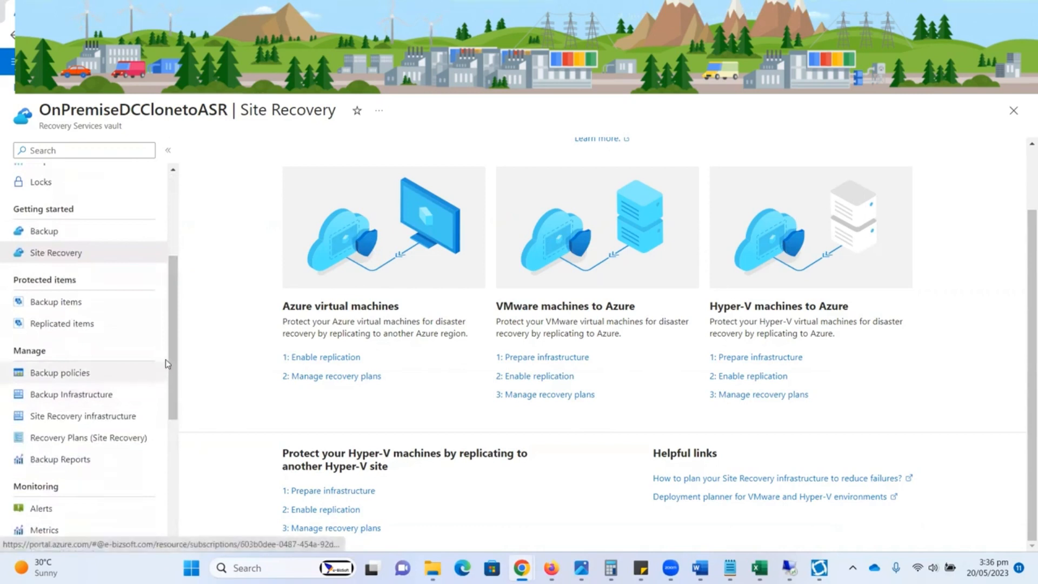
pyautogui.scroll(-1, 171, 376)
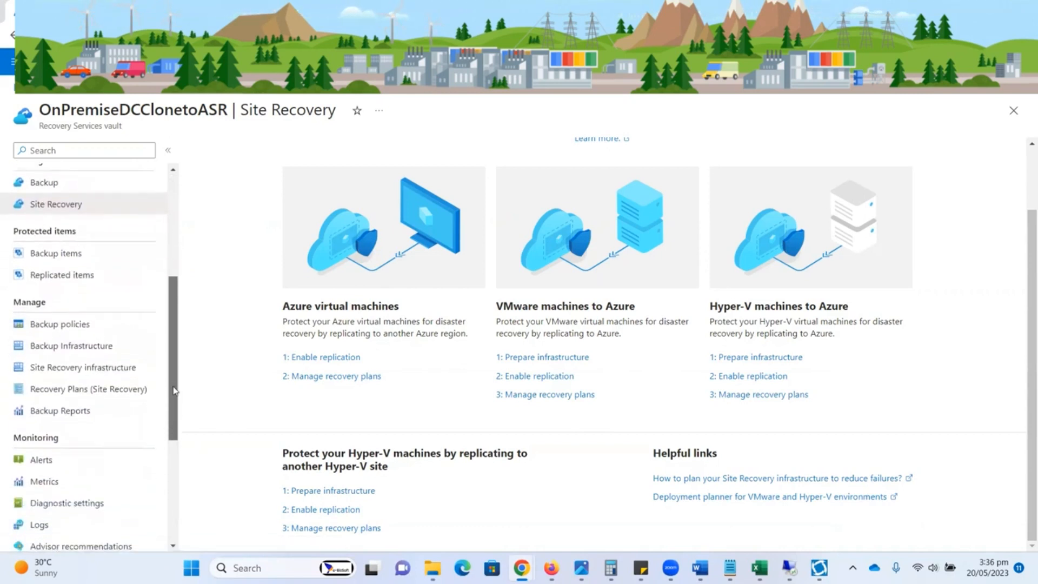
pyautogui.scroll(-1, 172, 401)
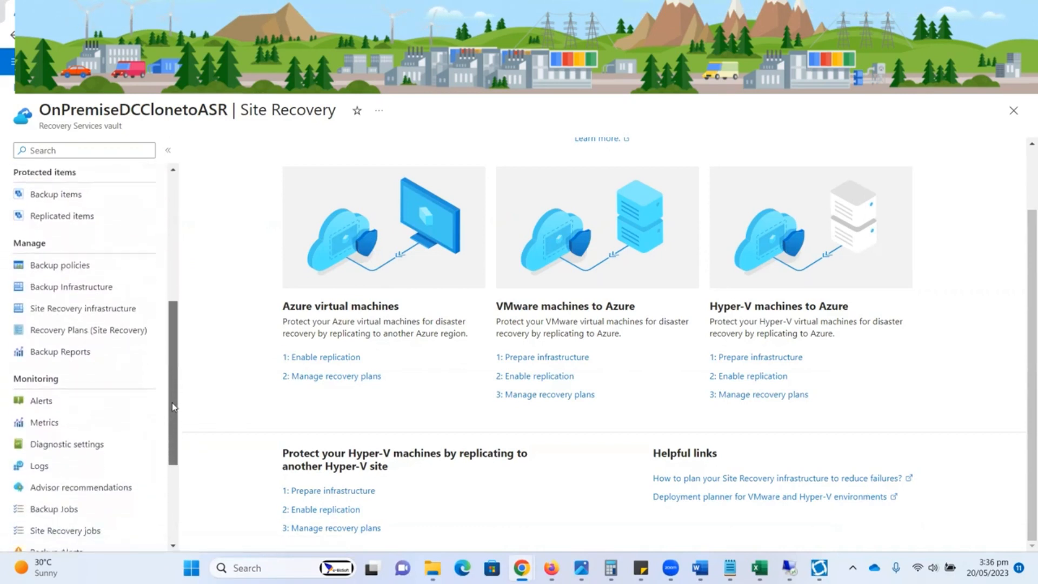
pyautogui.moveTo(172, 403); pyautogui.dragTo(187, 234)
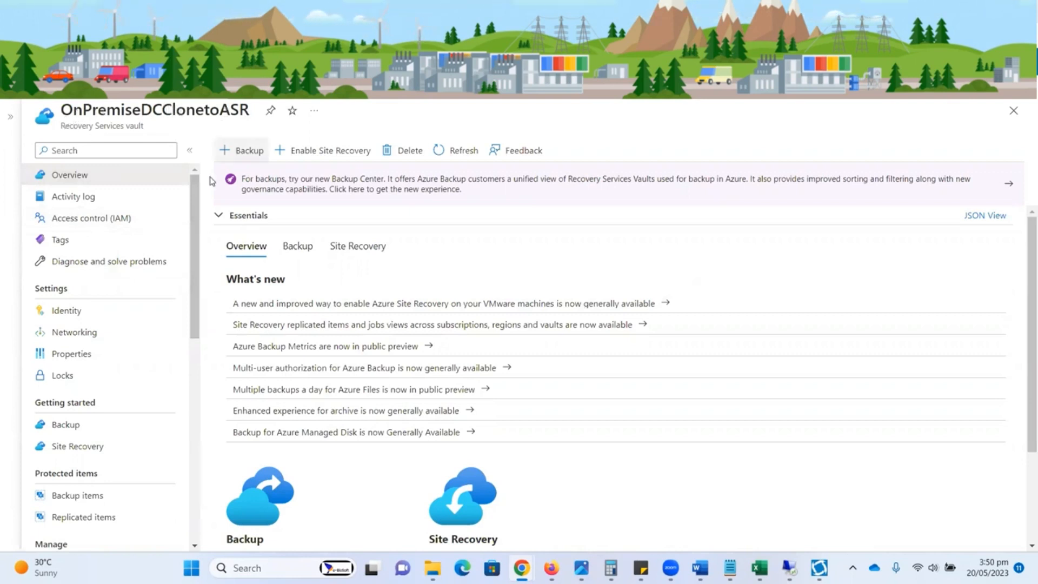
# Step: Open the Hyper-V Sites list in the Site Recovery infrastructure of OnPremiseDCClonetoASR
pyautogui.moveTo(195, 228); pyautogui.dragTo(199, 346)
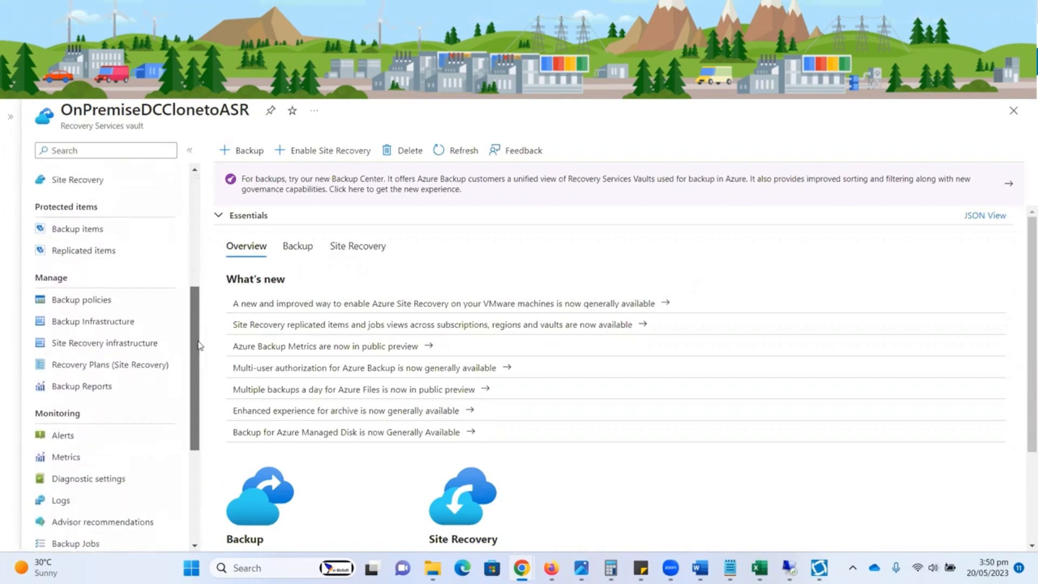
pyautogui.click(109, 350)
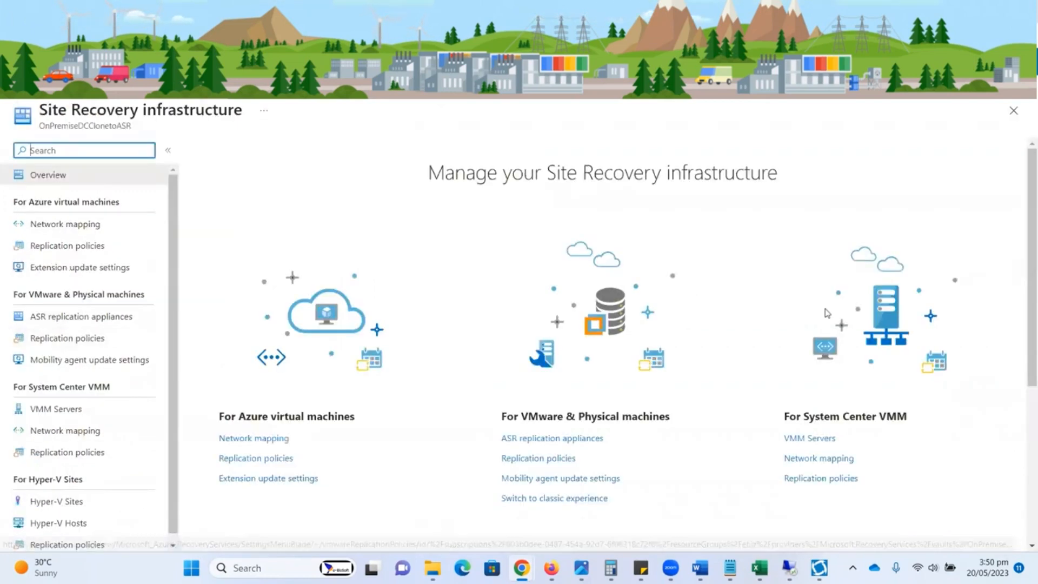
pyautogui.moveTo(1023, 265); pyautogui.dragTo(1023, 422)
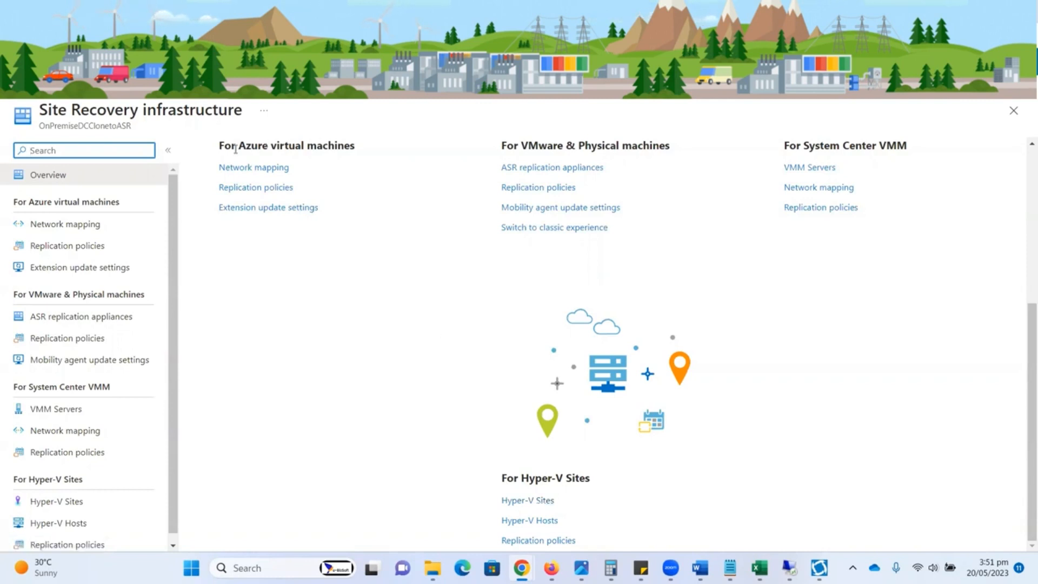
pyautogui.click(526, 504)
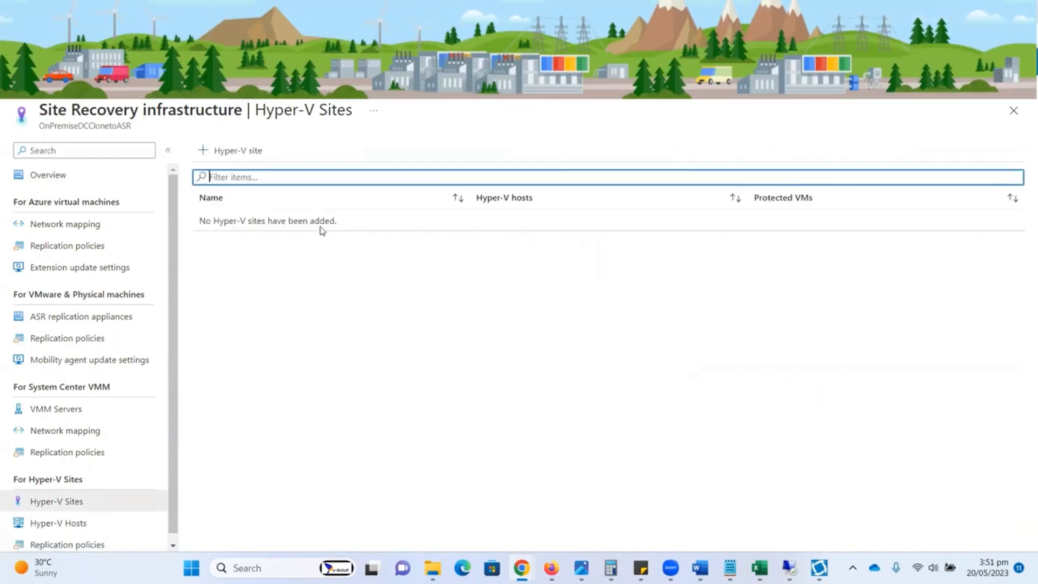
# Step: Create a Hyper-V site named DCCloneSite and refresh the list of sites
pyautogui.click(232, 158)
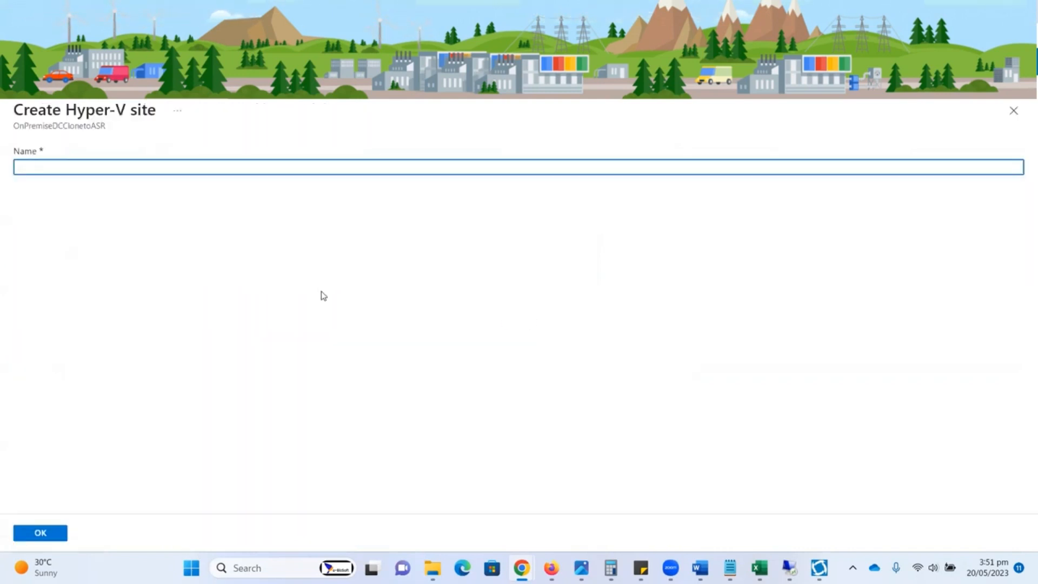
pyautogui.write('DCClo')
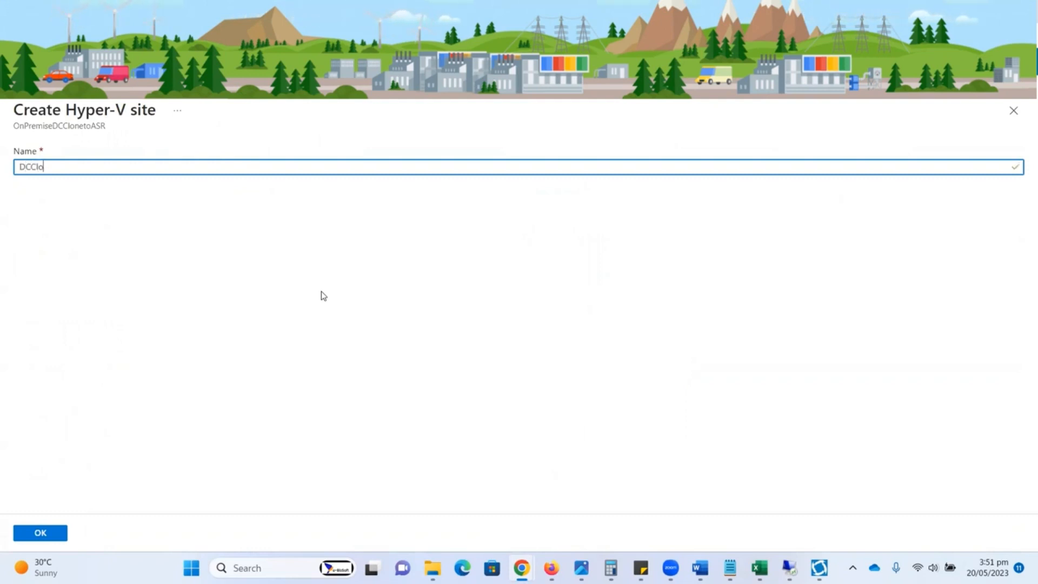
pyautogui.write('neSite')
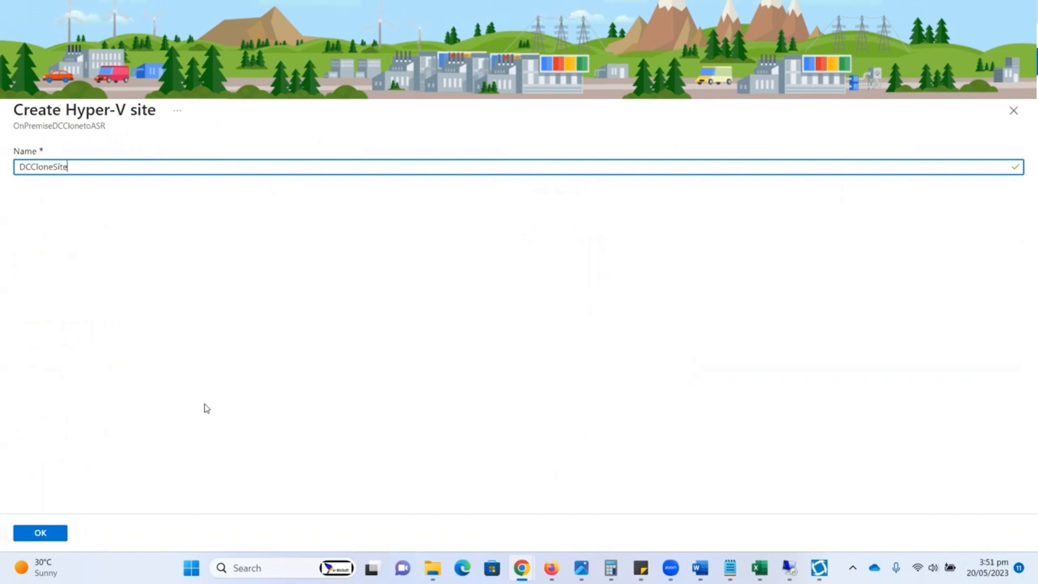
pyautogui.click(57, 535)
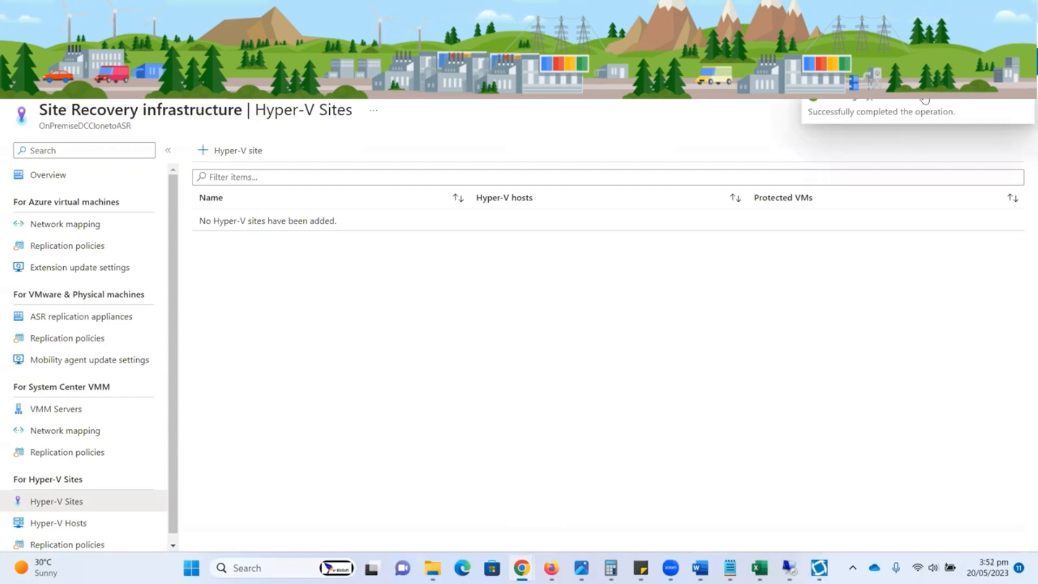
pyautogui.press('F5')
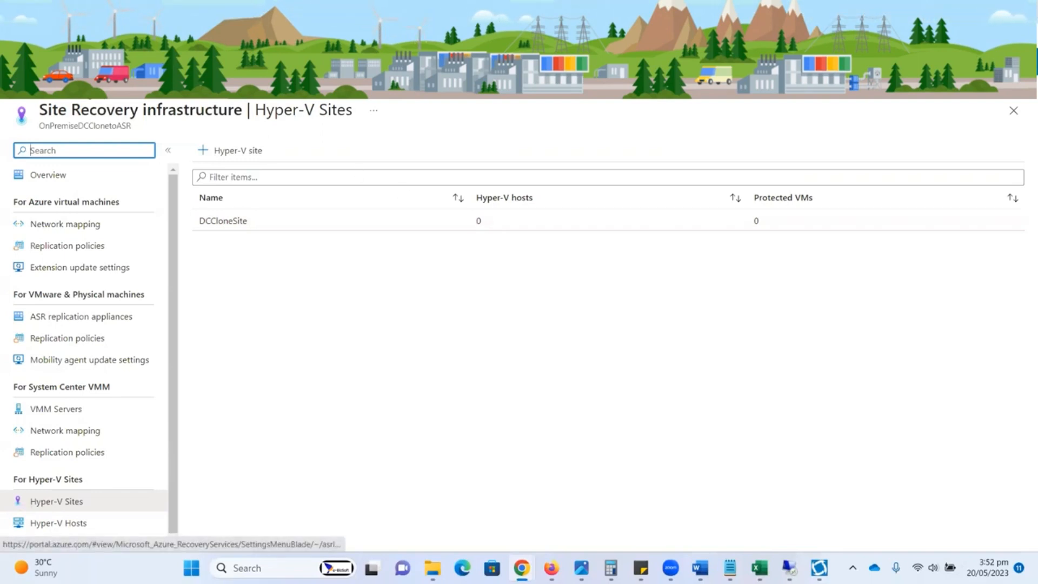
# Step: Return to the Recovery Services vaults list, open ebizvault, and collapse the vault list beside it
pyautogui.click(260, 92)
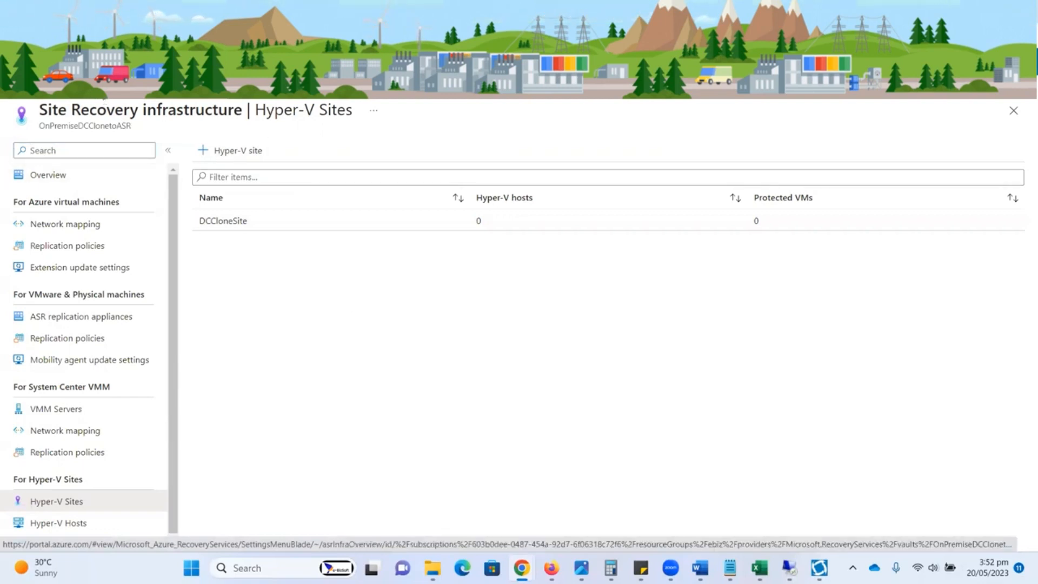
pyautogui.click(31, 99)
pyautogui.click(261, 146)
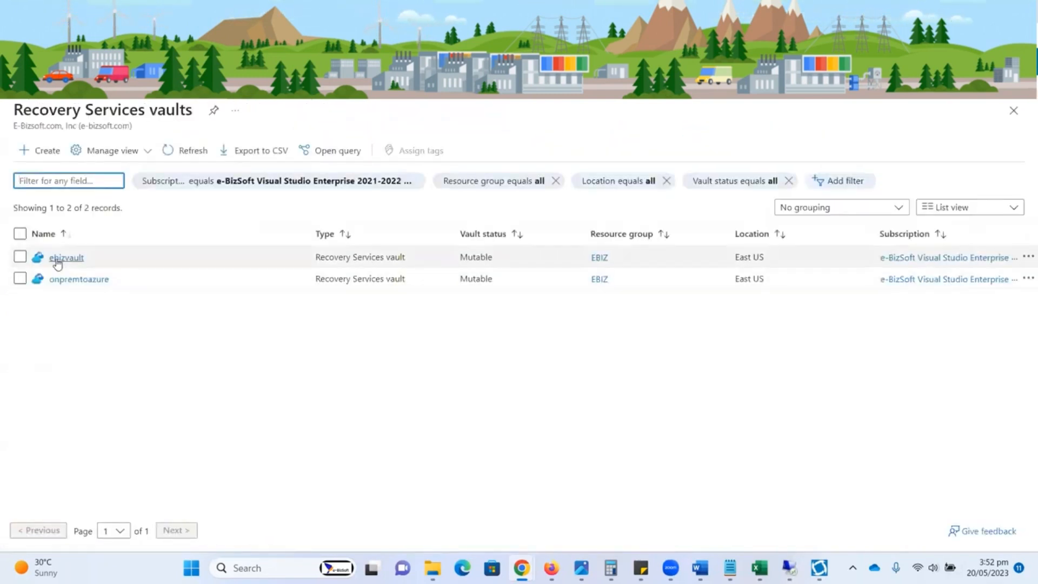
pyautogui.click(60, 259)
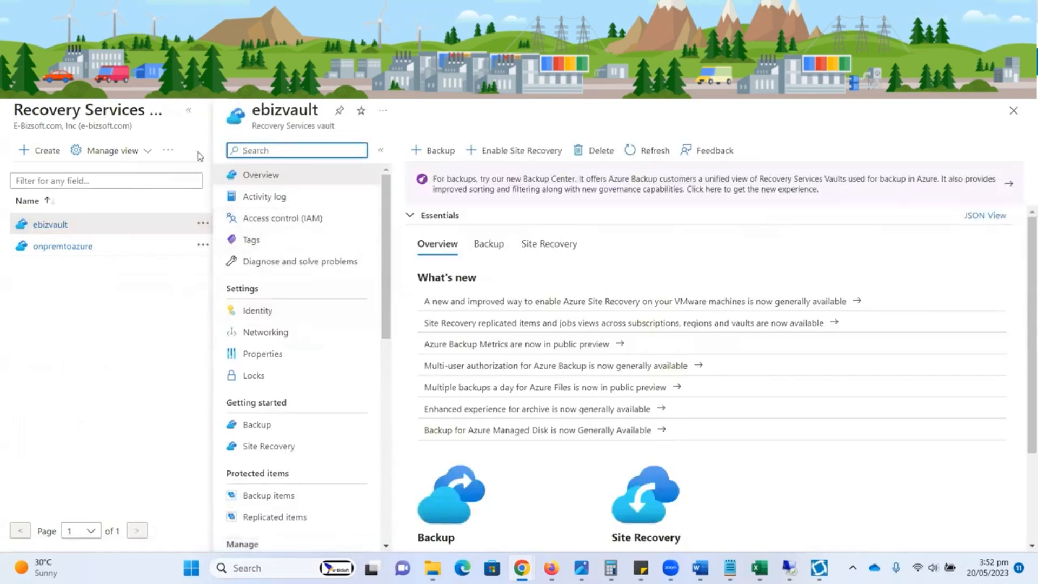
pyautogui.click(187, 110)
# Step: View the Hyper-V sites in ebizvault's Site Recovery infrastructure for comparison
pyautogui.moveTo(197, 261); pyautogui.dragTo(195, 385)
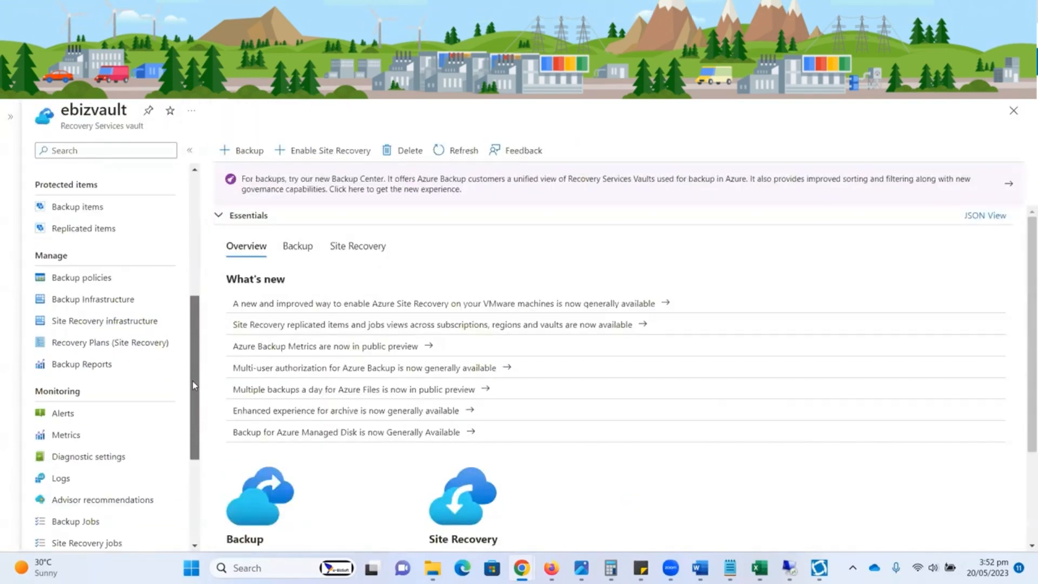
pyautogui.click(105, 325)
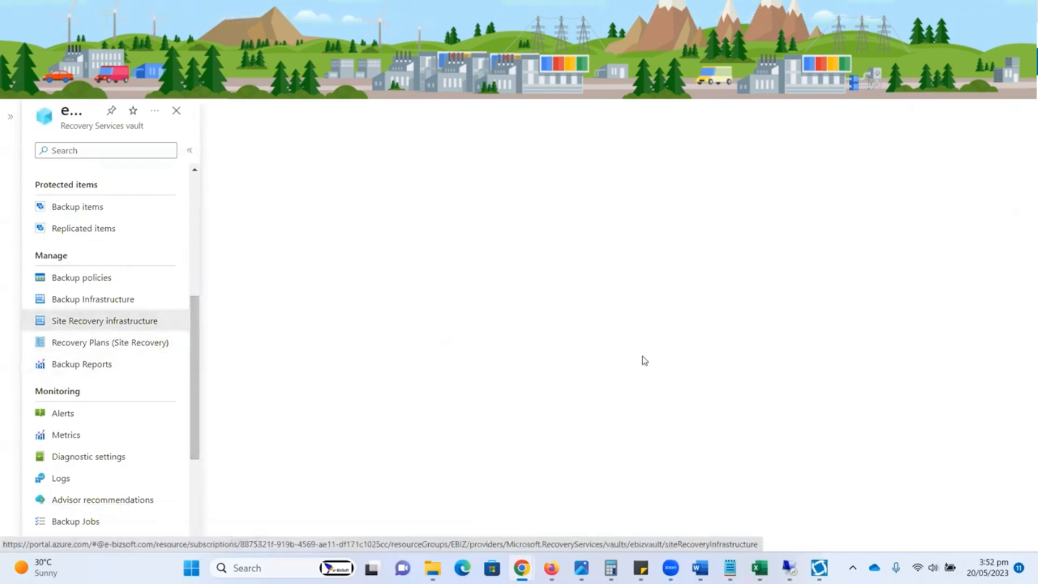
pyautogui.scroll(-5, 774, 355)
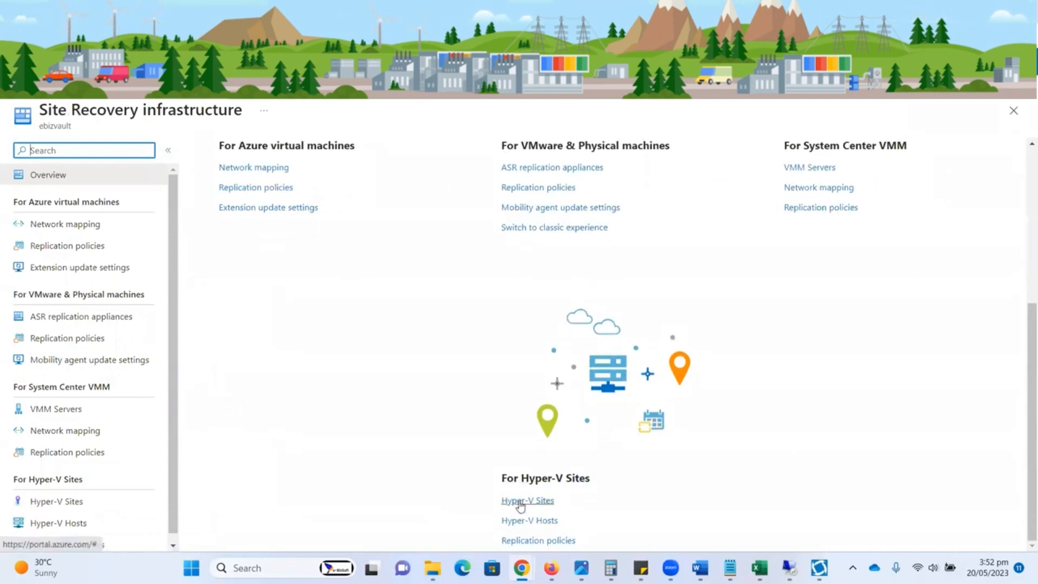
pyautogui.click(520, 502)
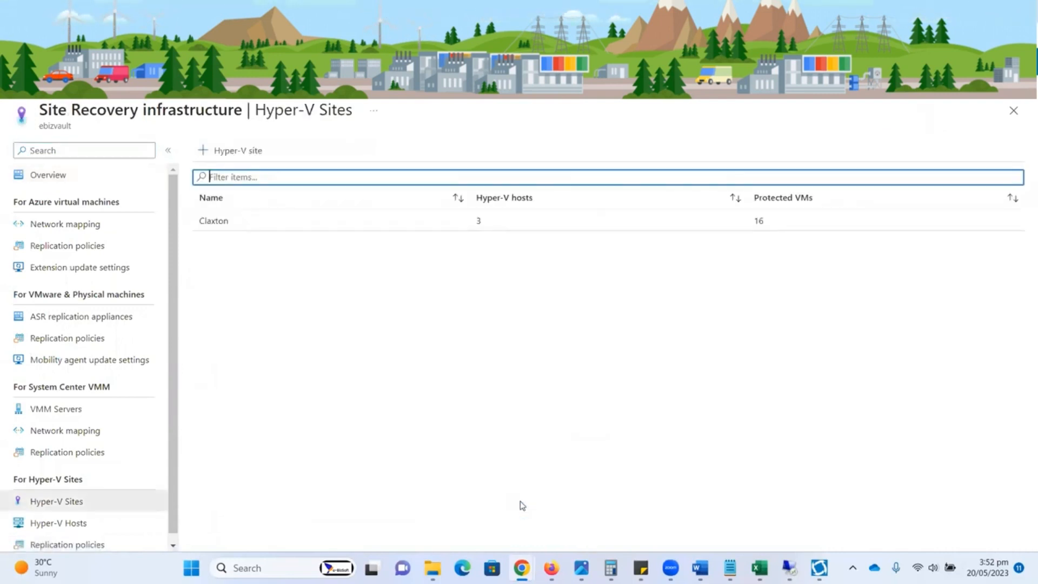
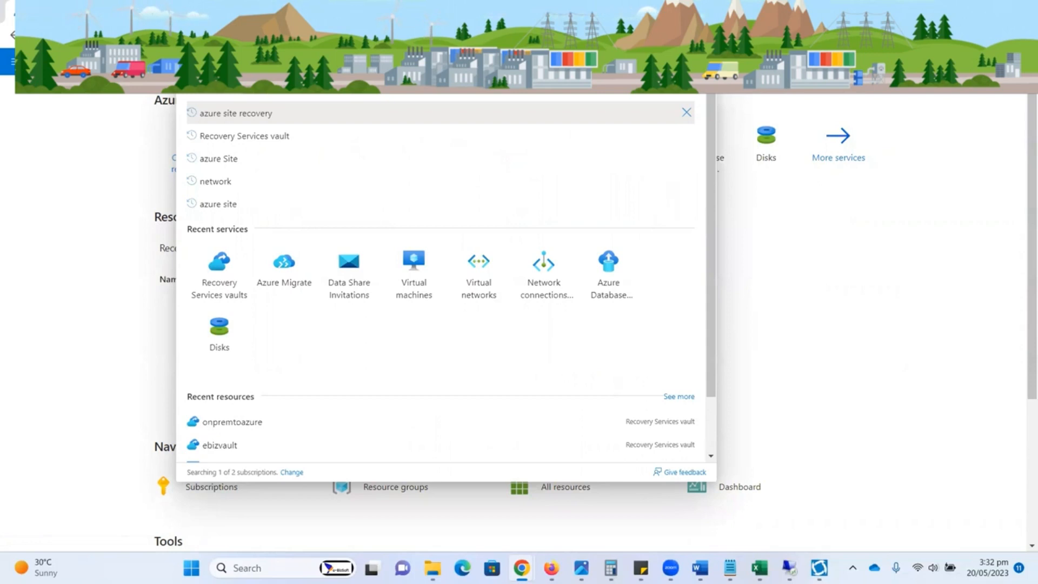
# Step: Open the Recovery Services vaults list and start creating a vault in the ebiz resource group
pyautogui.click(73, 171)
pyautogui.click(252, 173)
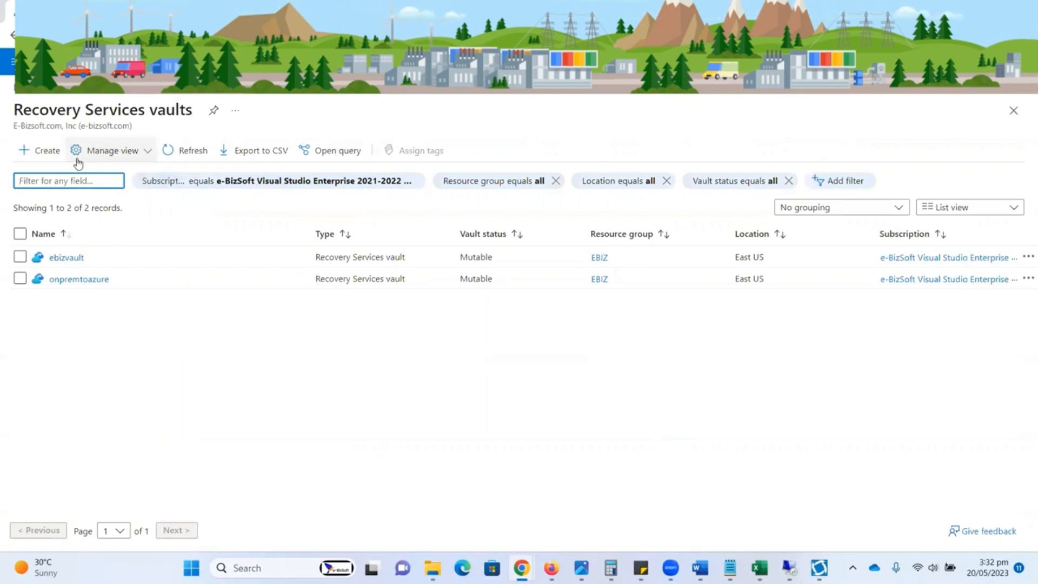
pyautogui.click(43, 150)
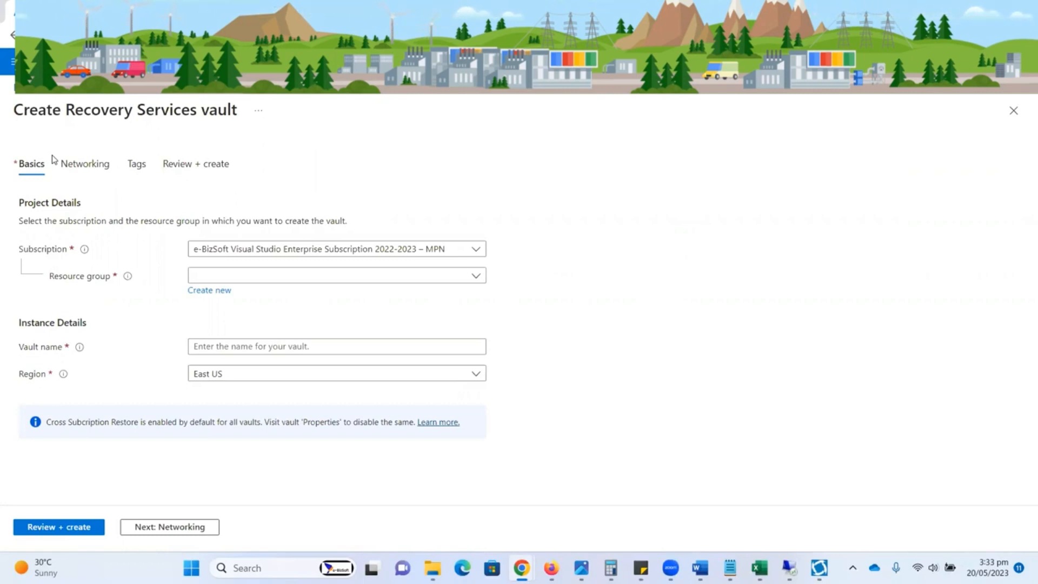
pyautogui.click(253, 281)
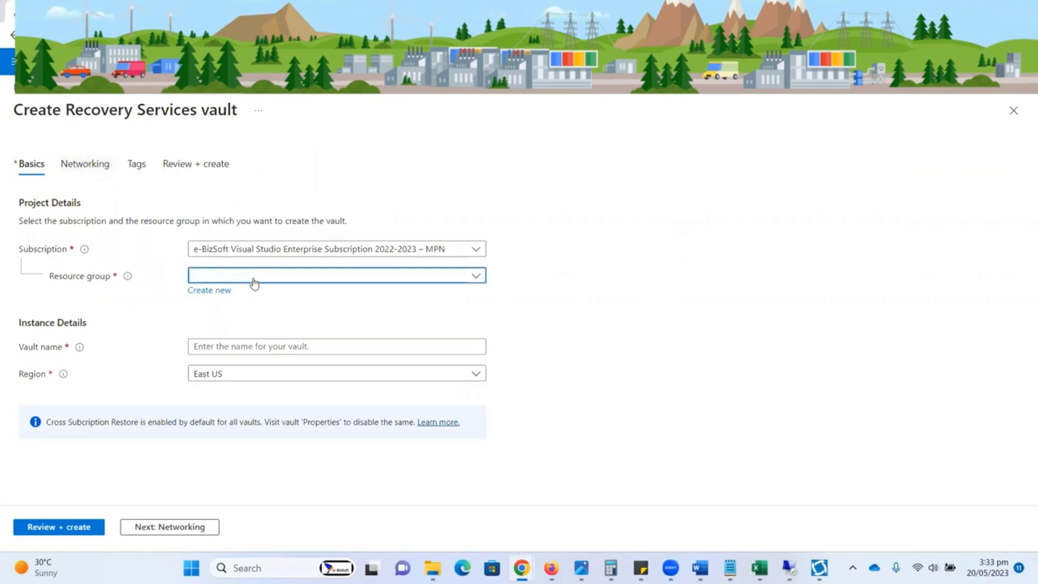
pyautogui.click(218, 323)
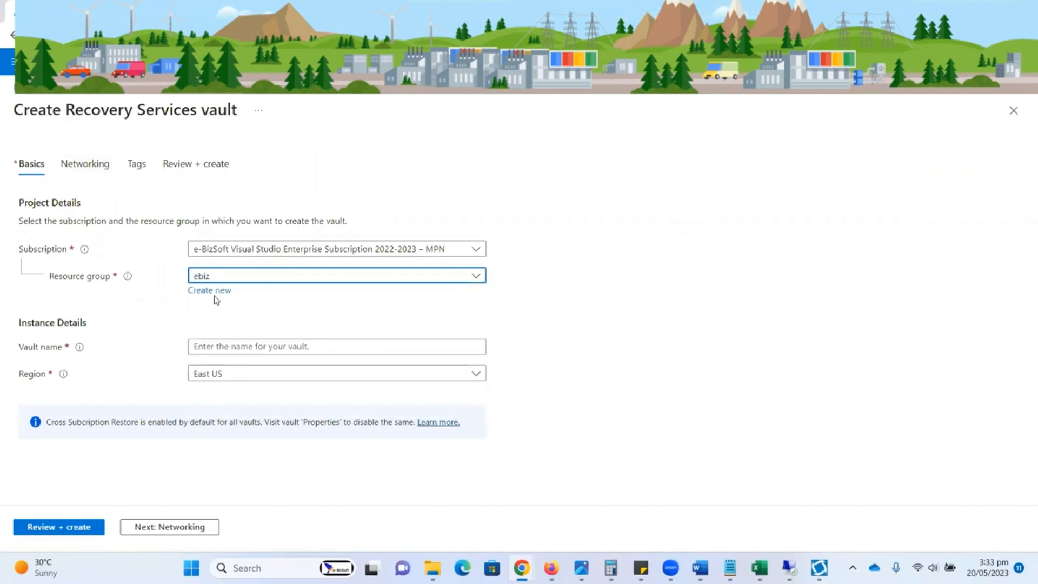
# Step: Name the vault OnPremiseDCClonetoASR, keep the East US region, and review and create it
pyautogui.click(216, 345)
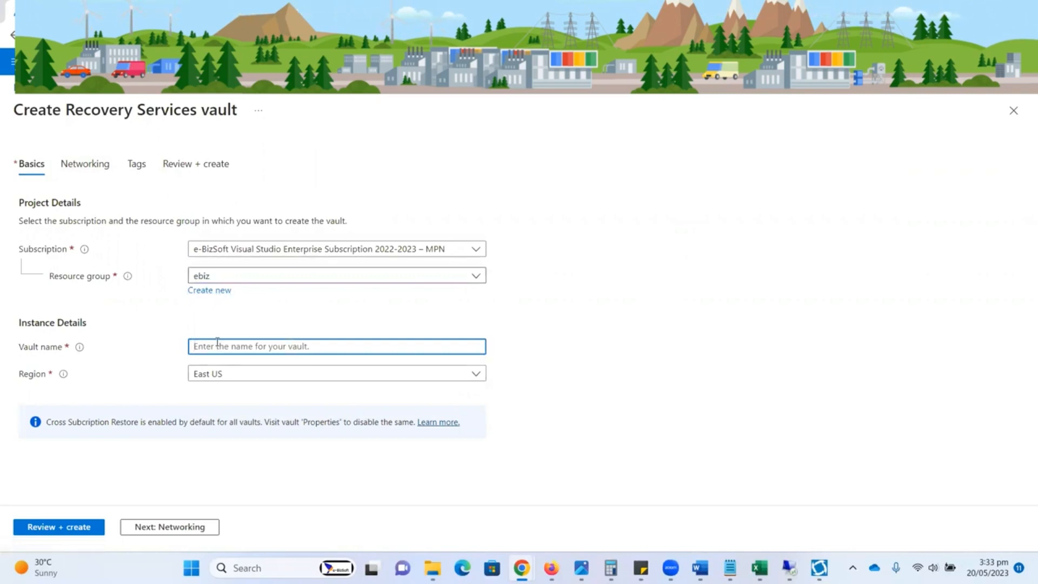
pyautogui.write('OnPremiseDC')
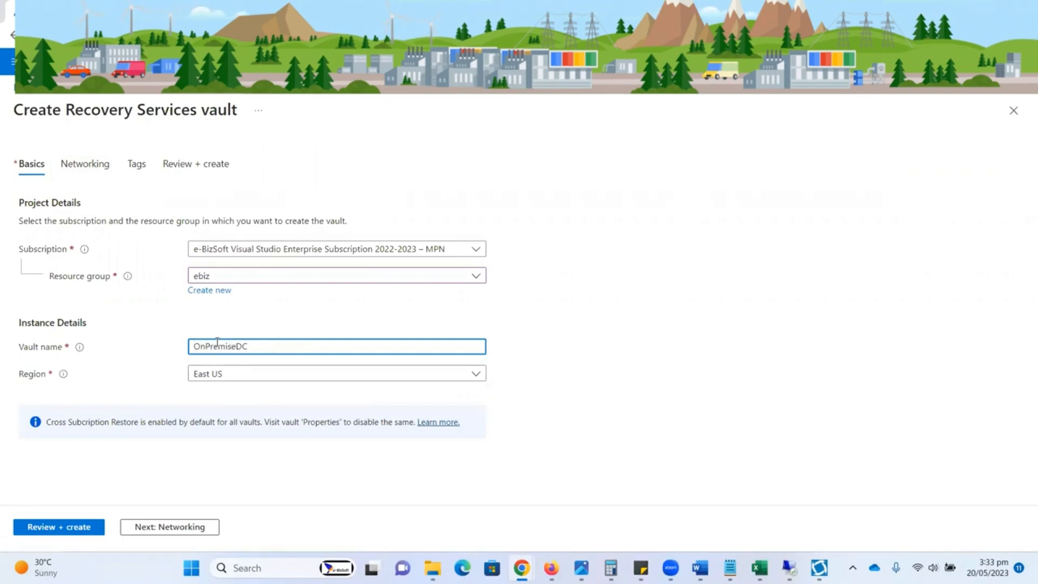
pyautogui.write('ClonetoASR')
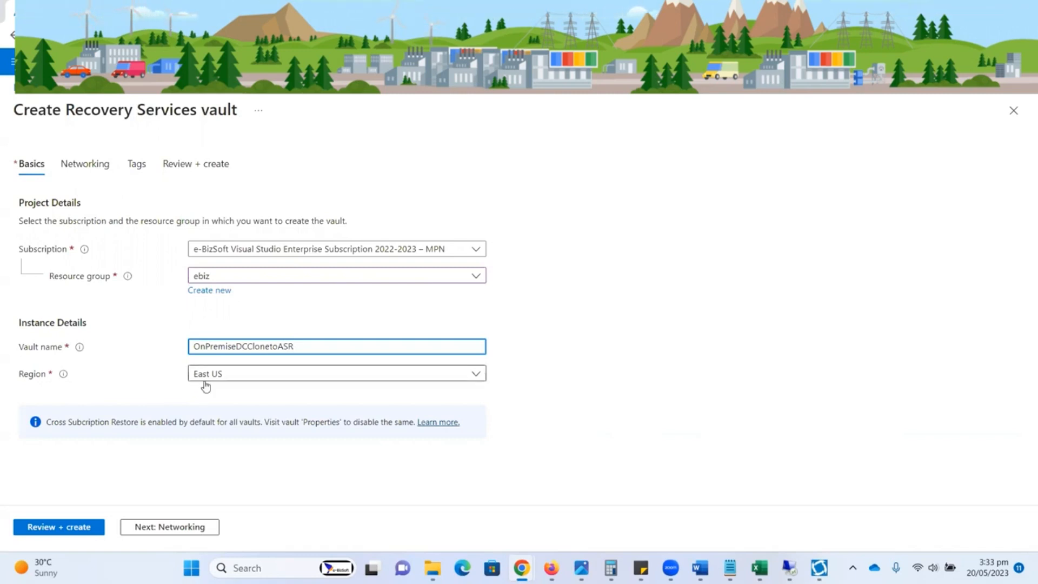
pyautogui.click(80, 528)
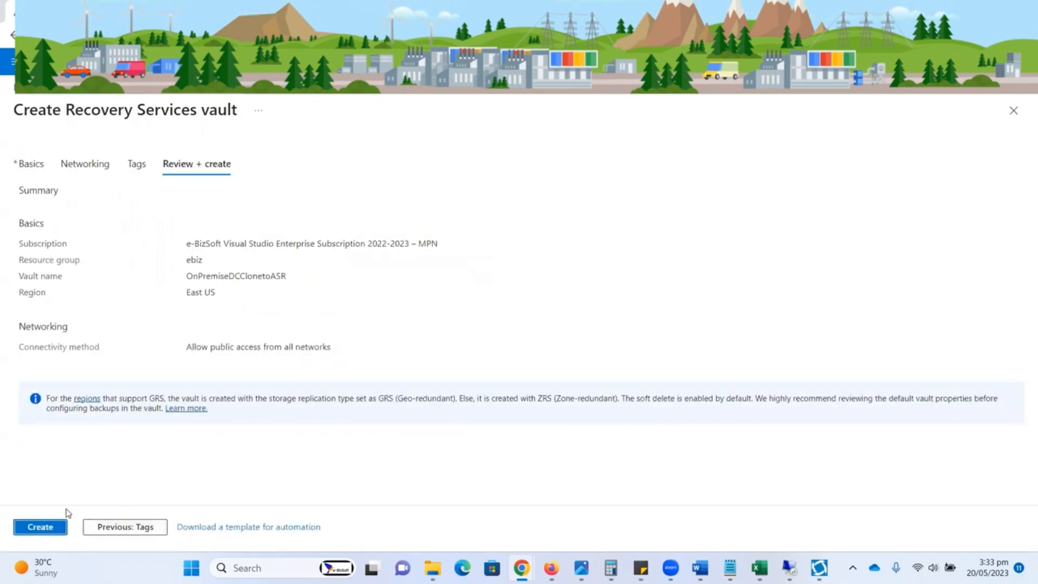
pyautogui.click(49, 531)
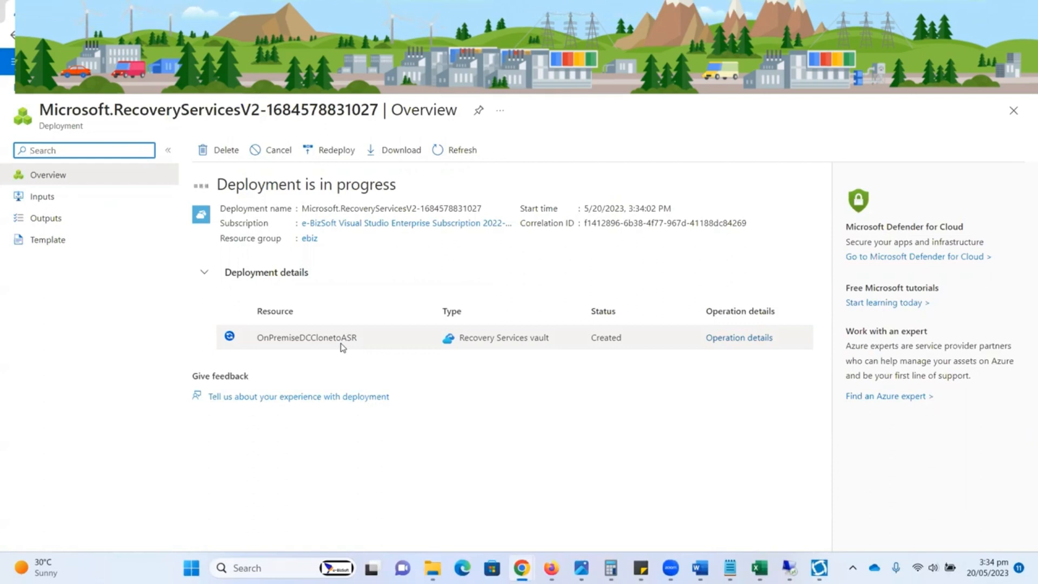
# Step: Check the vault deployment's progress in the notifications and glance at the open remote desktop sessions
pyautogui.click(778, 61)
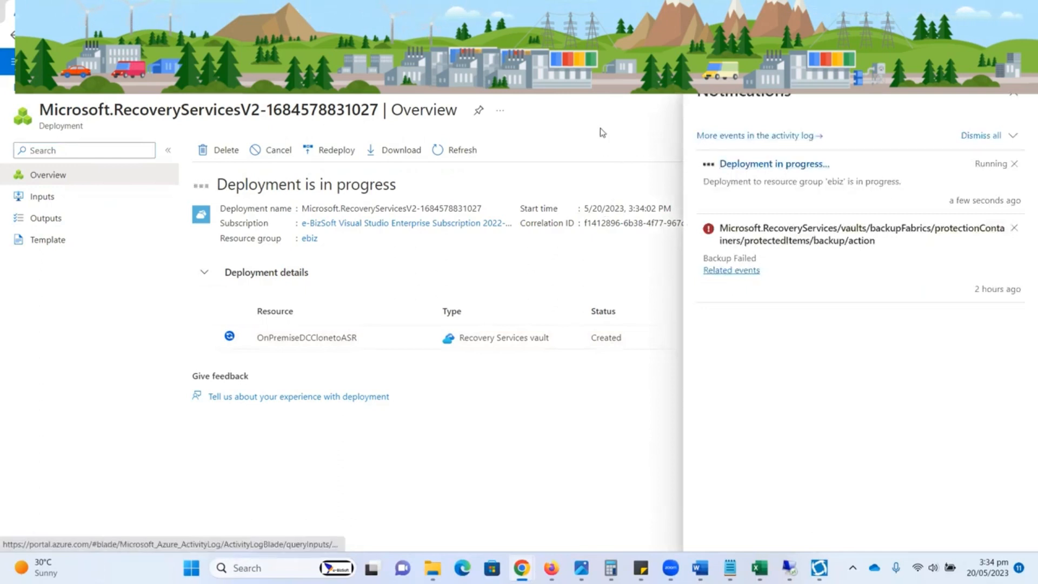
pyautogui.click(779, 62)
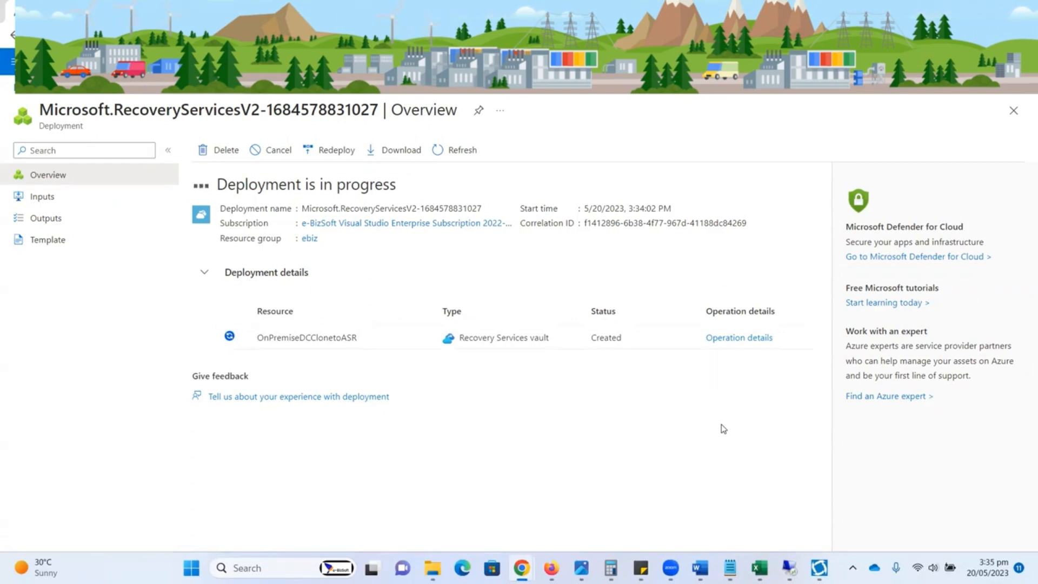
pyautogui.moveTo(790, 568)
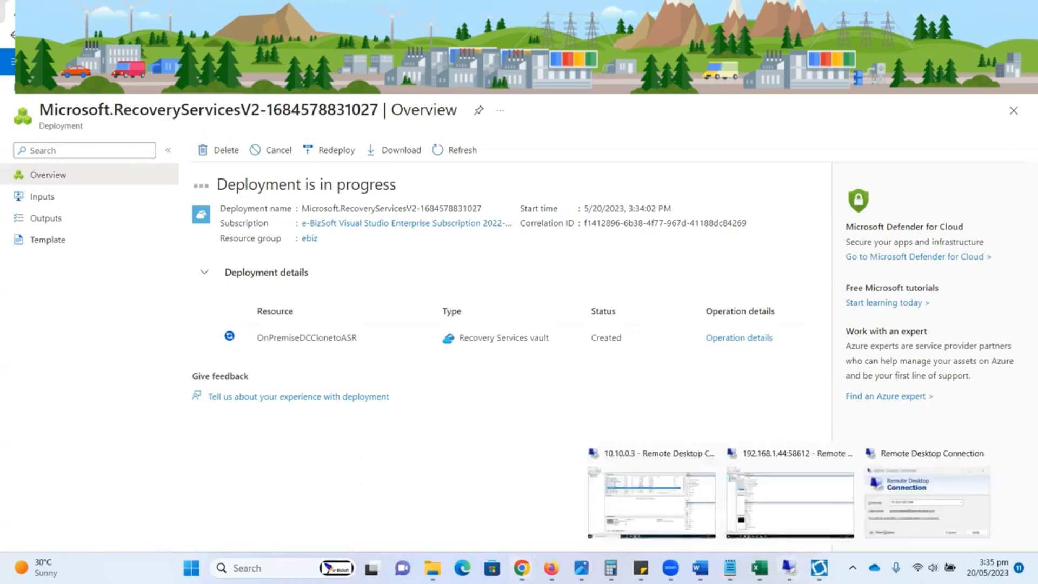
pyautogui.click(736, 461)
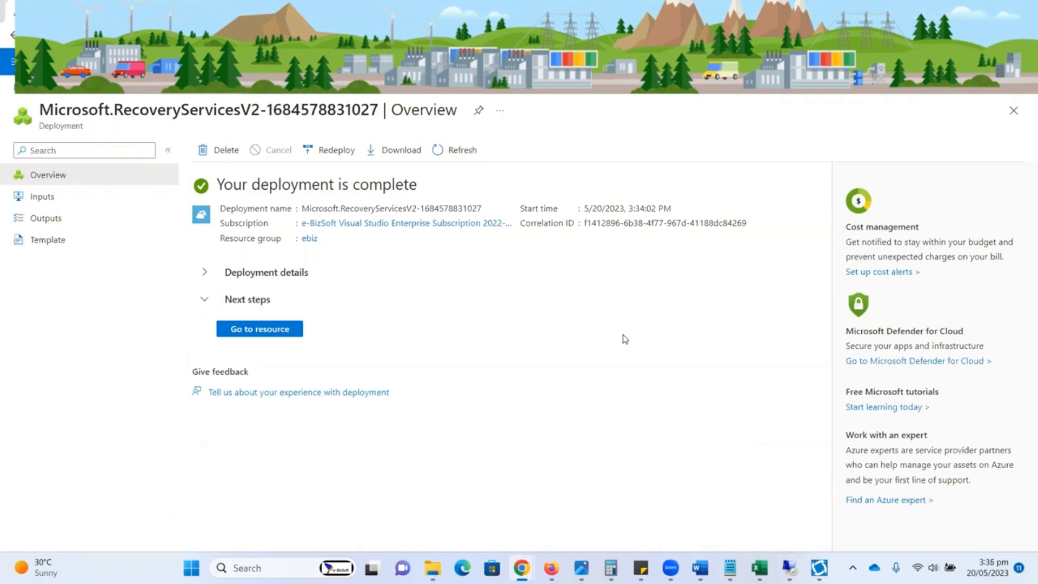
# Step: Open the deployed OnPremiseDCClonetoASR vault and review its Site Recovery page and management entries
pyautogui.click(270, 331)
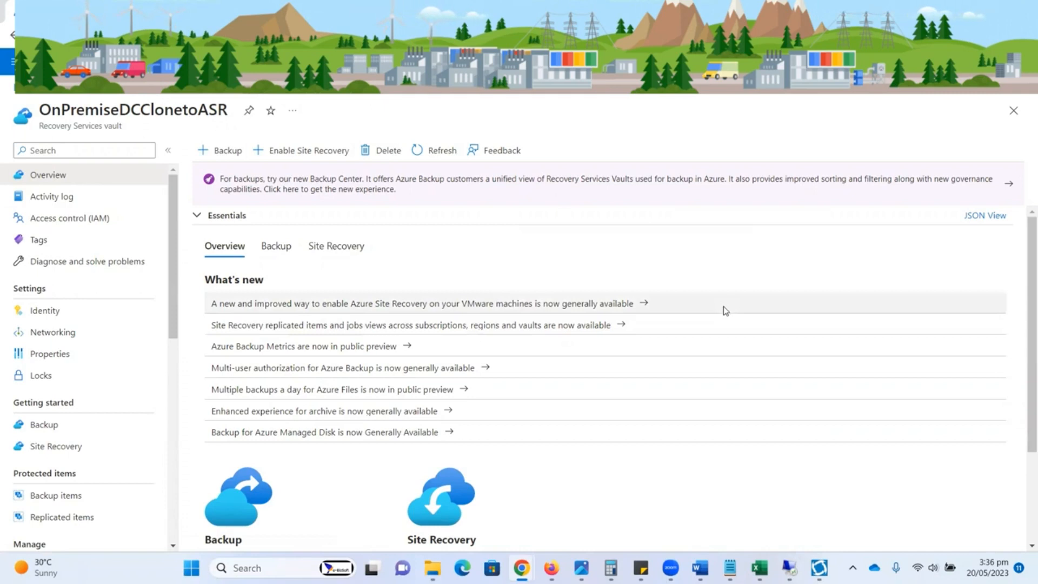
pyautogui.moveTo(173, 241)
pyautogui.mouseDown()
pyautogui.moveTo(169, 425)
pyautogui.moveTo(174, 235)
pyautogui.mouseUp()
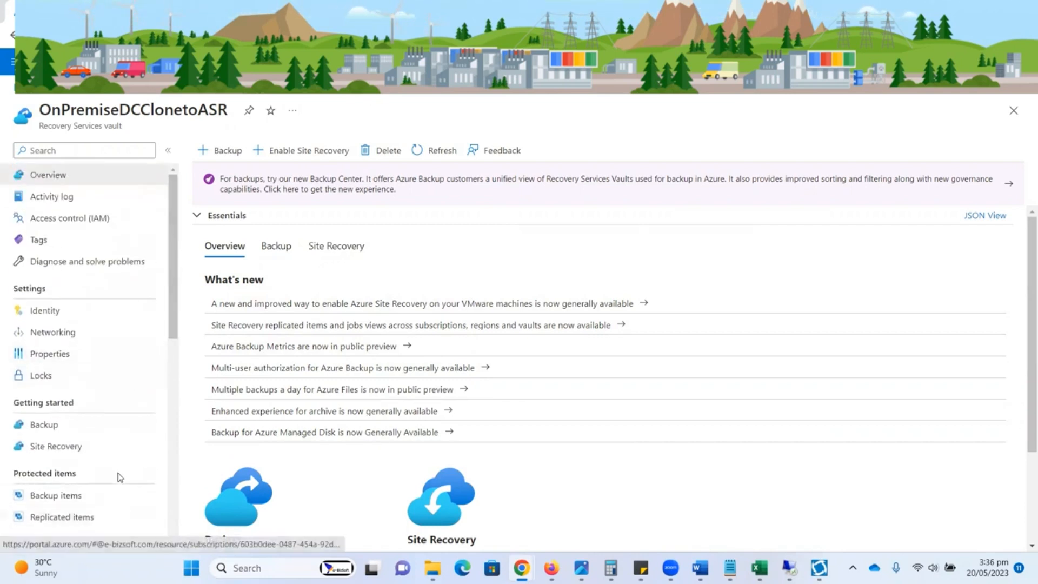
pyautogui.click(81, 448)
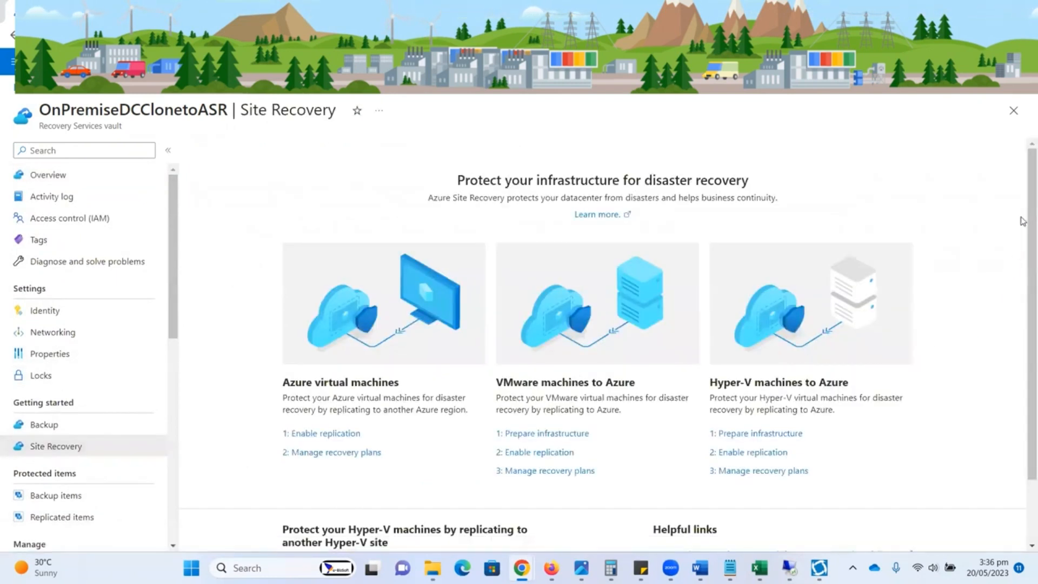
pyautogui.scroll(-2, 1022, 224)
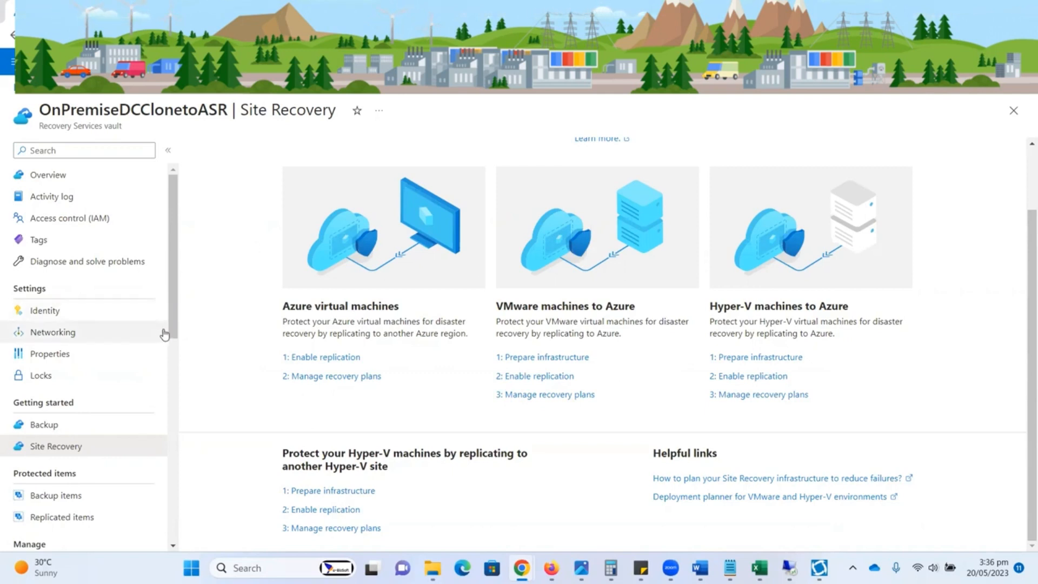
pyautogui.scroll(-2, 173, 346)
pyautogui.scroll(-2, 175, 362)
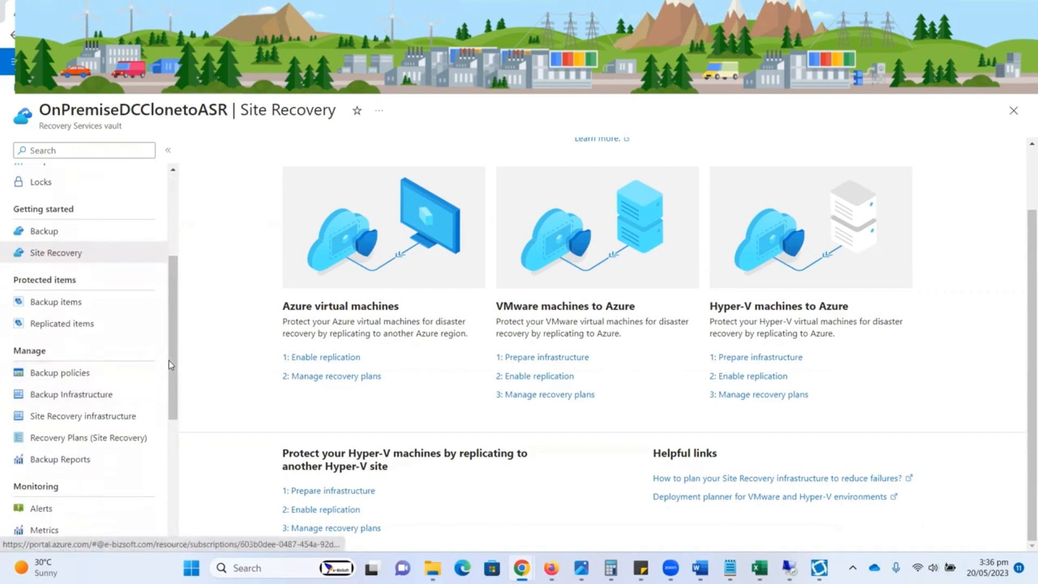
pyautogui.moveTo(169, 365); pyautogui.dragTo(173, 289)
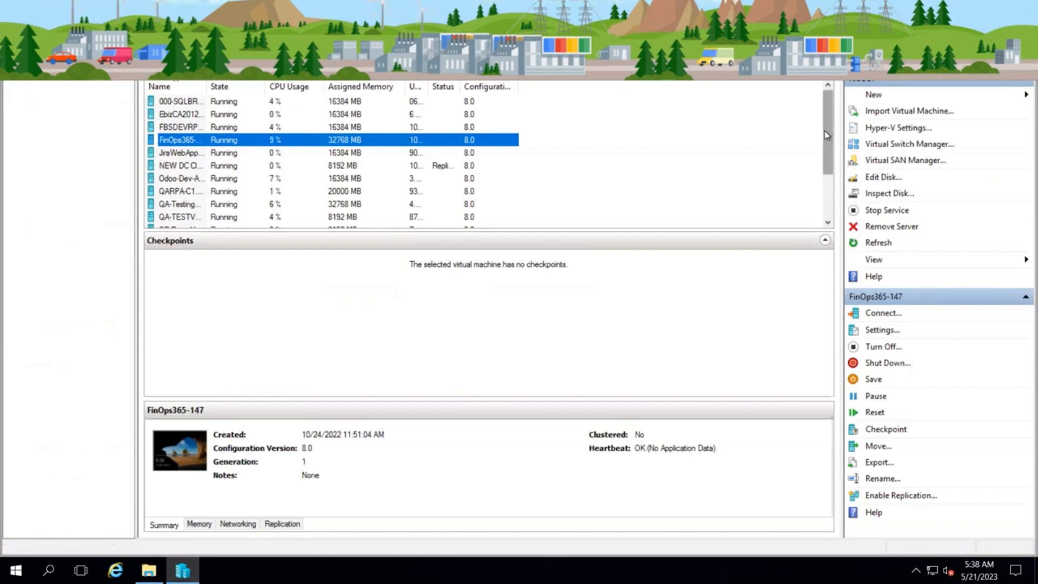
# Step: Look through the host's virtual machines in Hyper-V Manager and switch to ebizvault's replicated items in the browser
pyautogui.moveTo(829, 145); pyautogui.dragTo(829, 203)
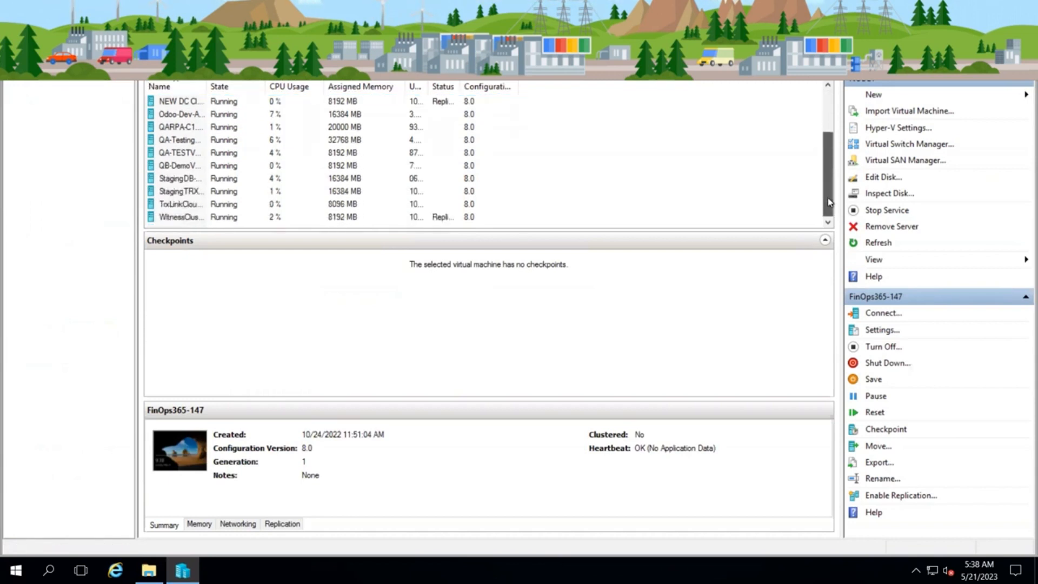
pyautogui.moveTo(830, 140); pyautogui.dragTo(832, 94)
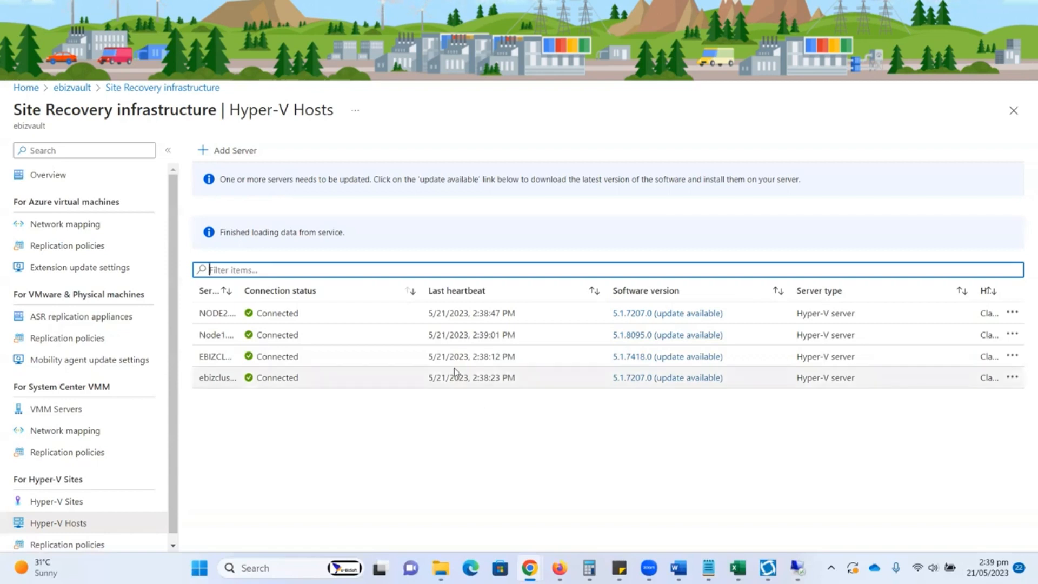
pyautogui.click(324, 10)
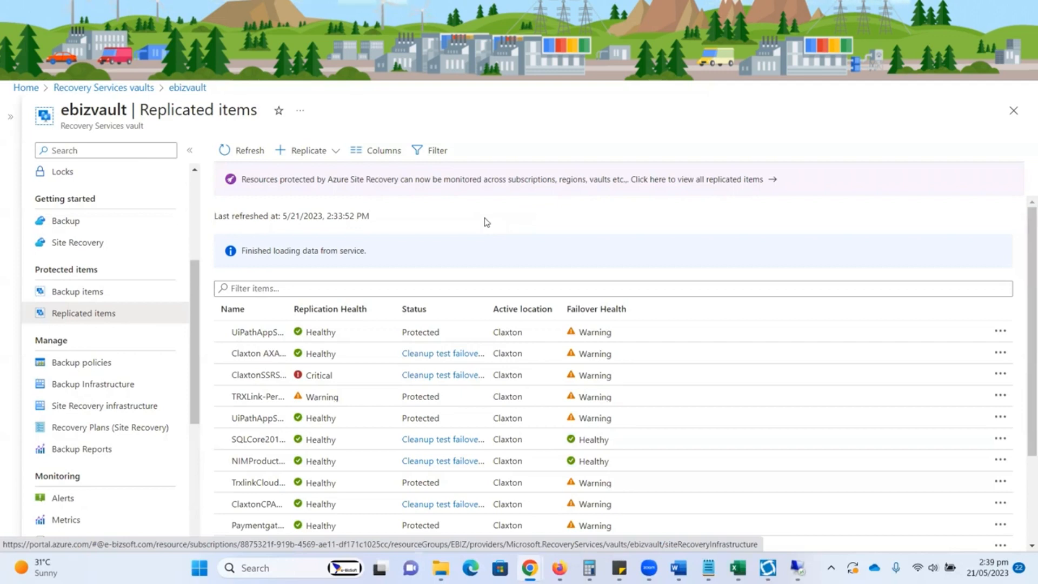
pyautogui.click(336, 155)
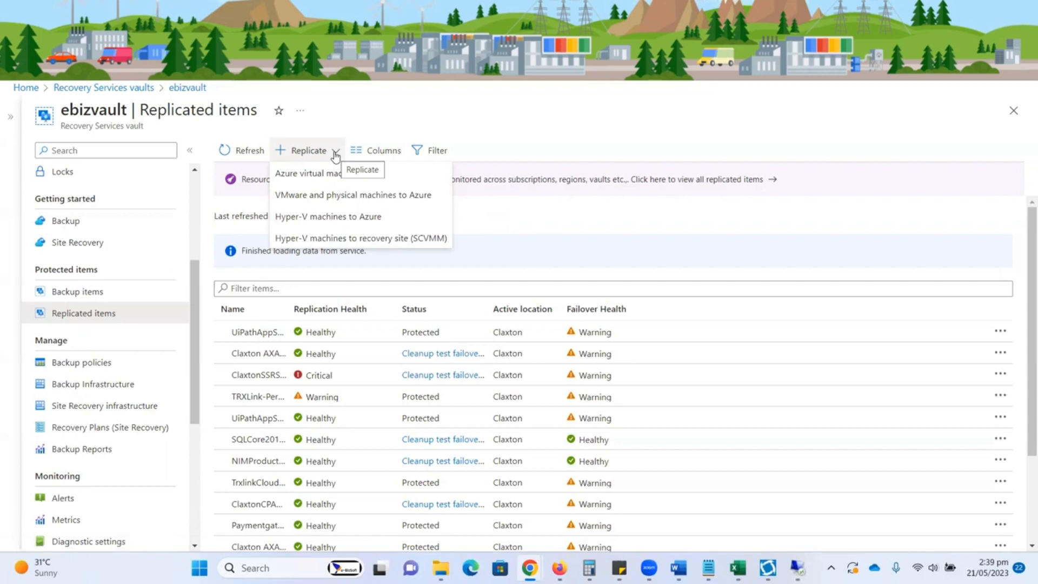
pyautogui.click(330, 220)
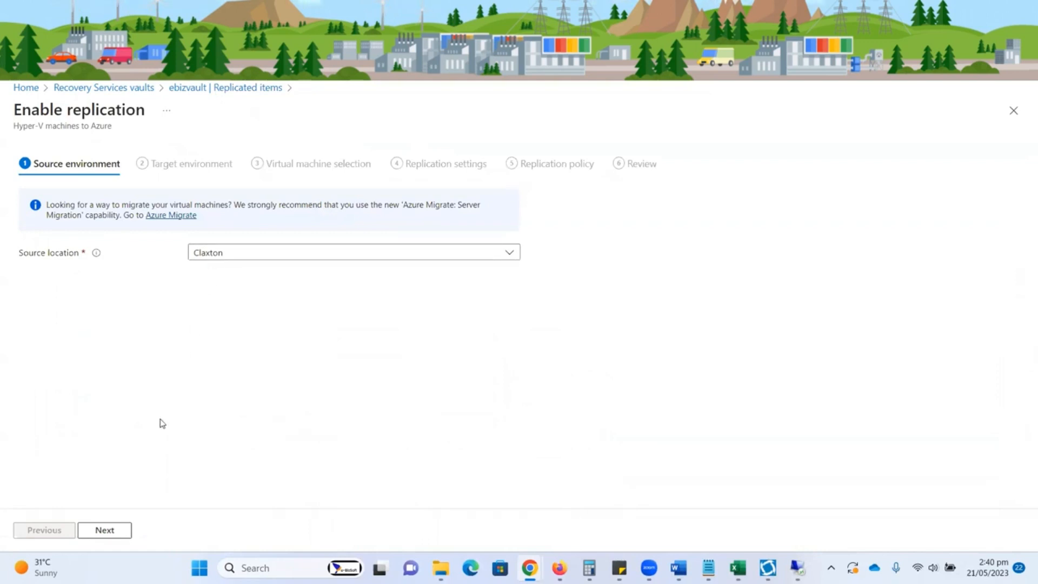
pyautogui.click(119, 530)
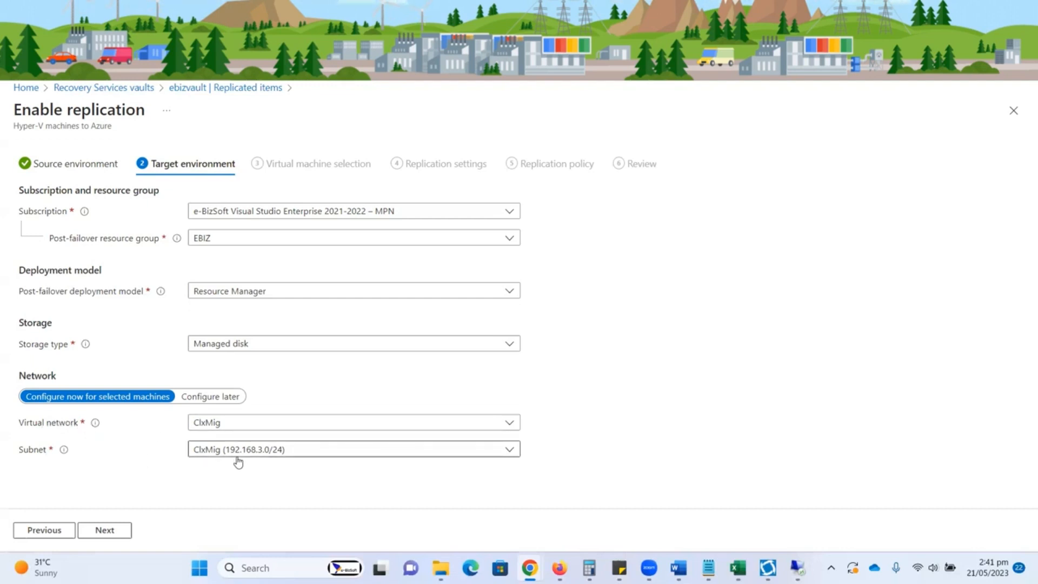
pyautogui.click(110, 531)
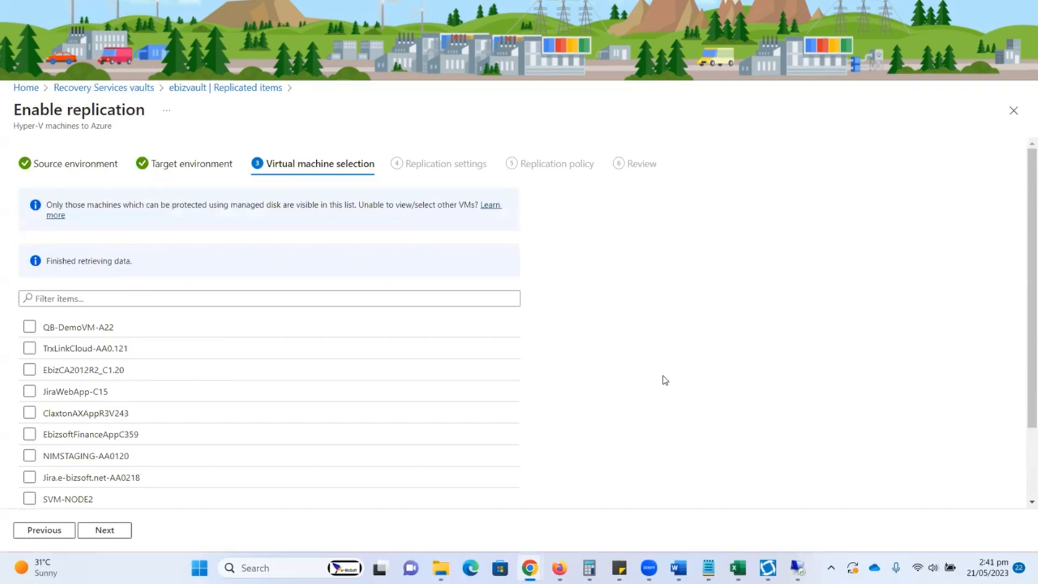
pyautogui.click(378, 301)
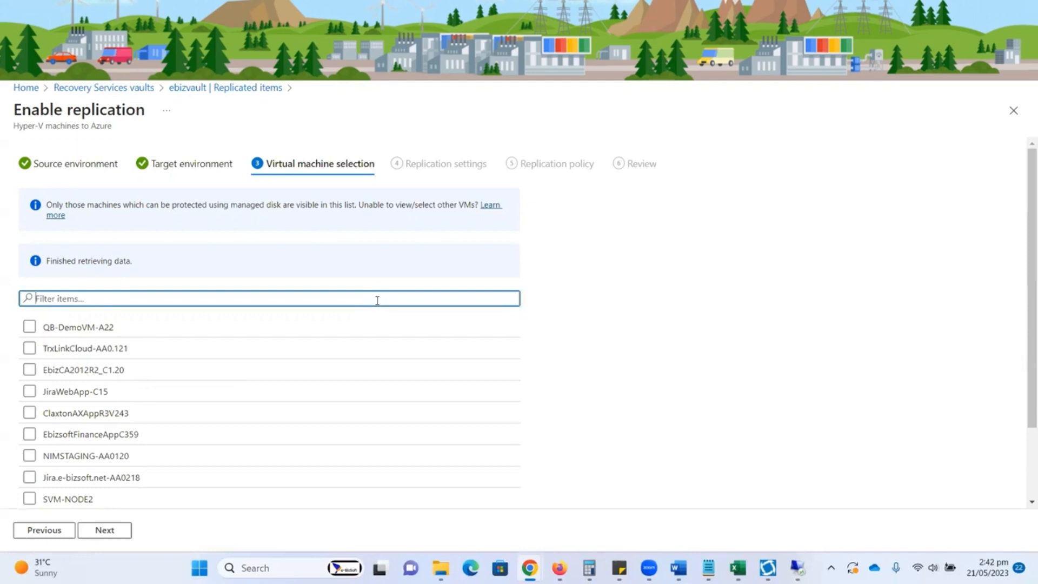
pyautogui.write('ca')
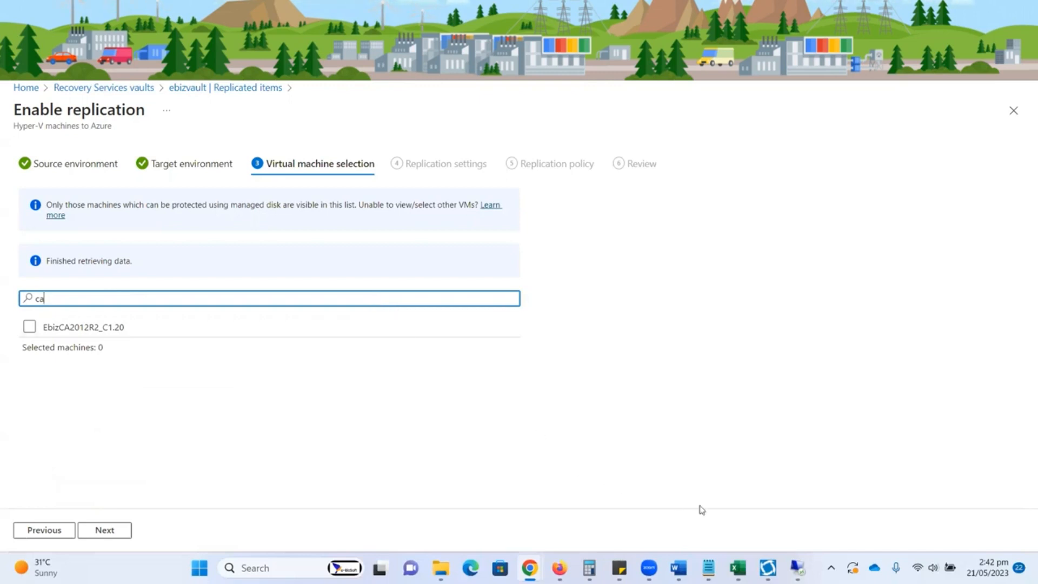
pyautogui.click(798, 568)
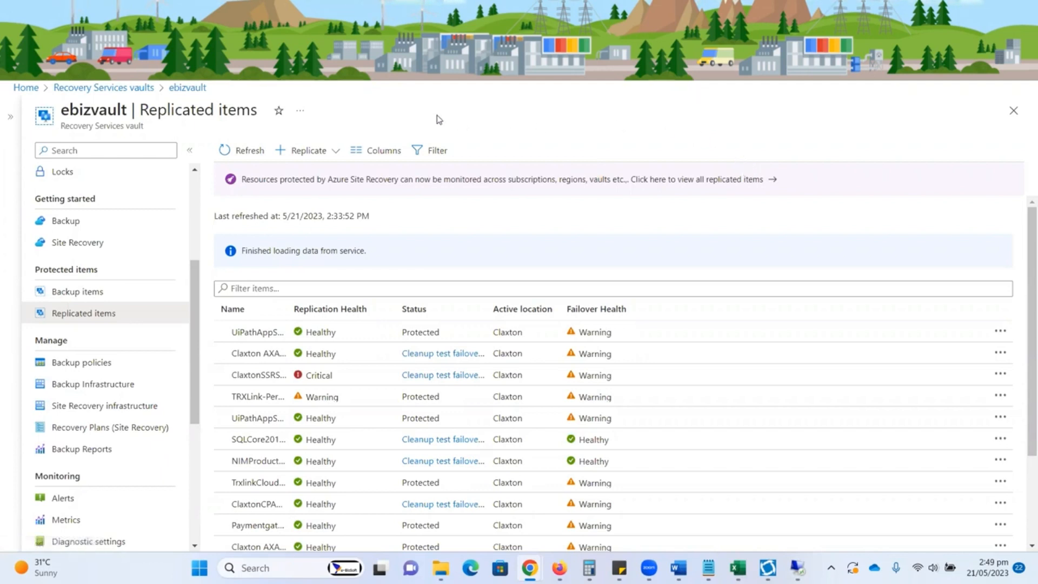
# Step: Start replicating Hyper-V machines to Azure from source Claxton, accepting resource group EBIZ, managed disks, and the ClxMig network and subnet
pyautogui.click(337, 161)
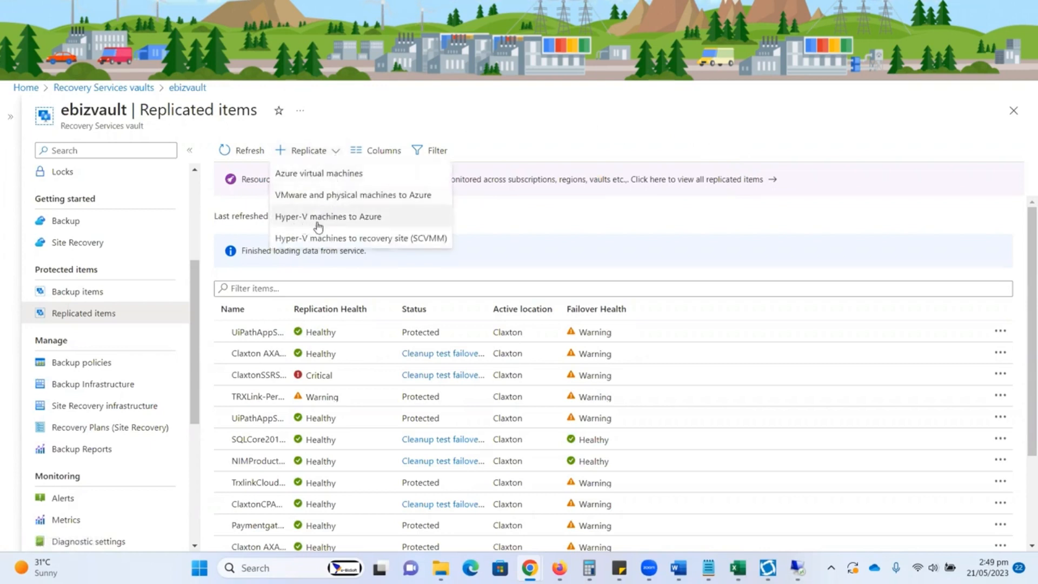
pyautogui.click(356, 219)
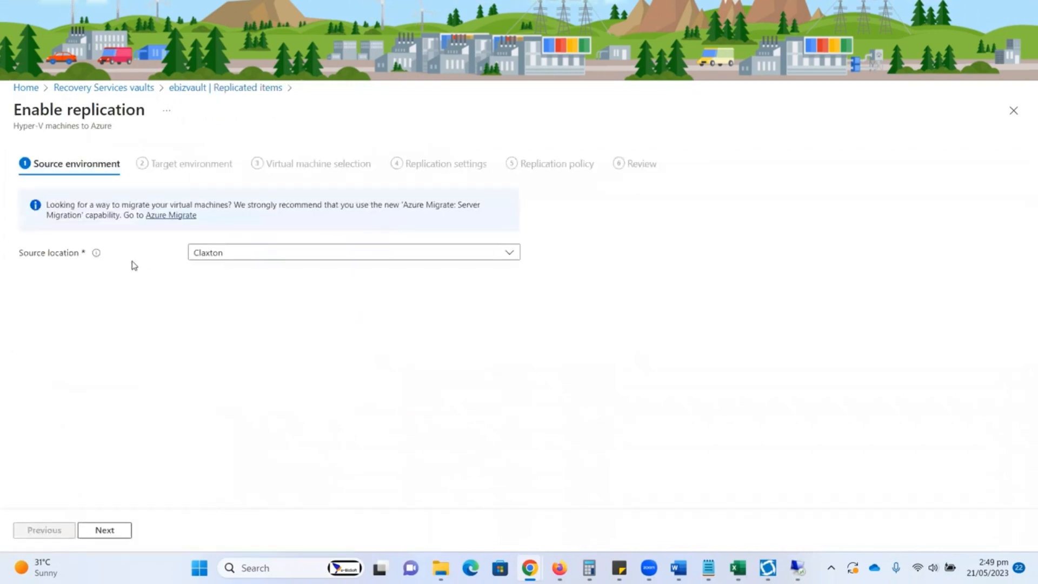
pyautogui.click(105, 530)
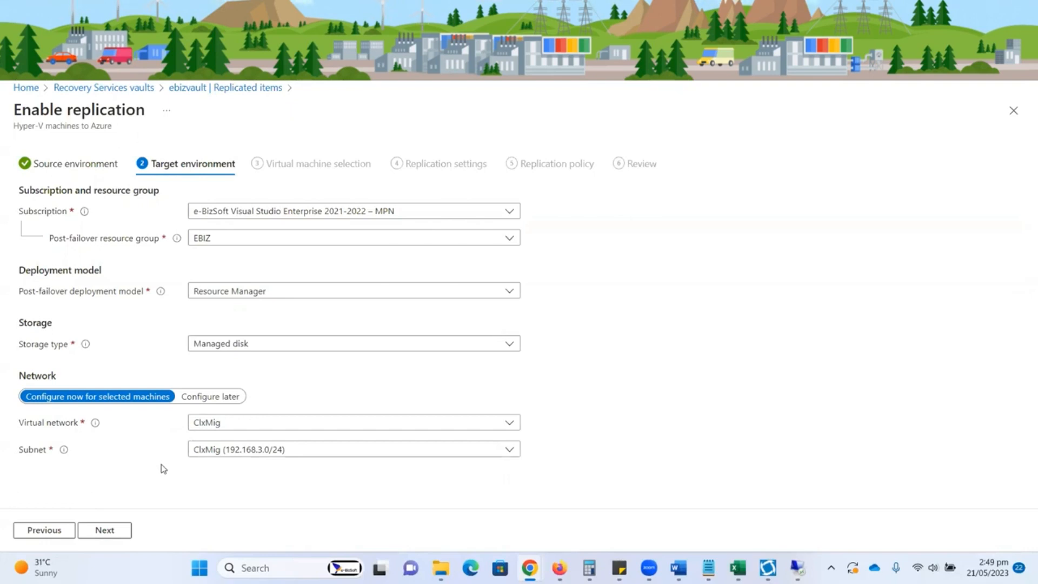
pyautogui.click(103, 530)
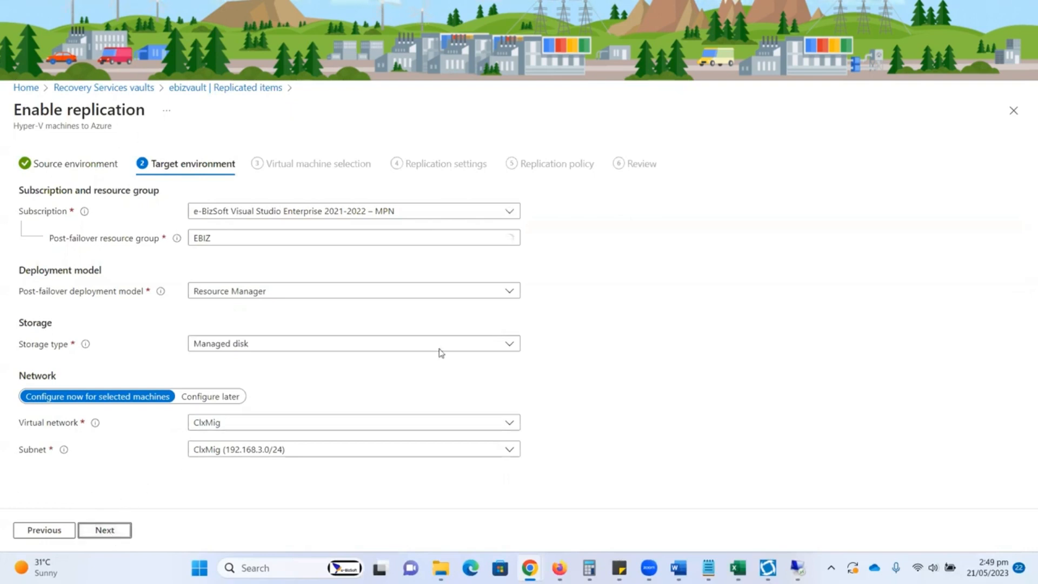
# Step: Filter the virtual machines by "ca" and select EbizCA2012R2_C1.20 for replication
pyautogui.click(406, 293)
pyautogui.write('ca')
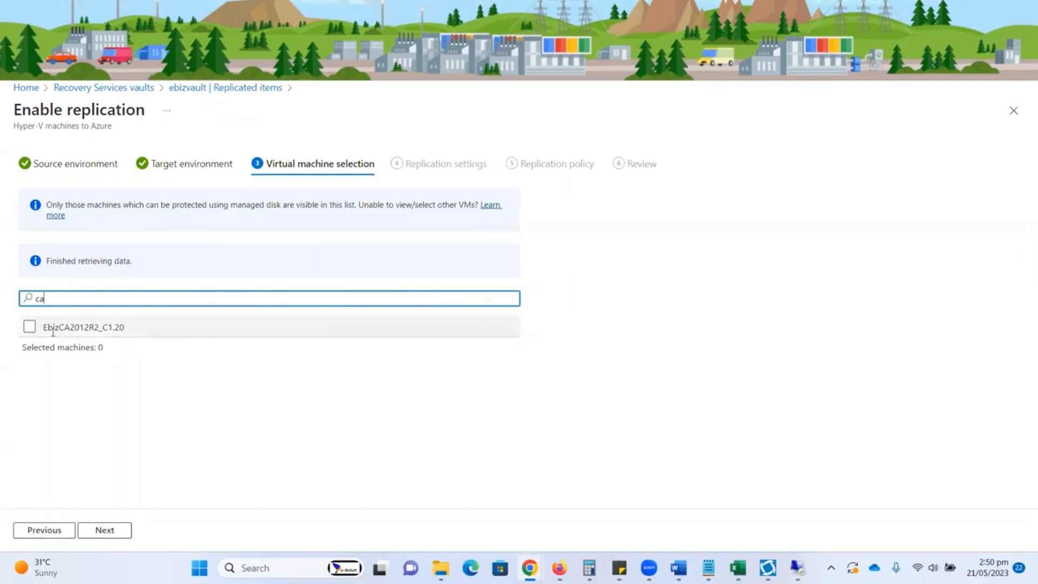
pyautogui.click(29, 328)
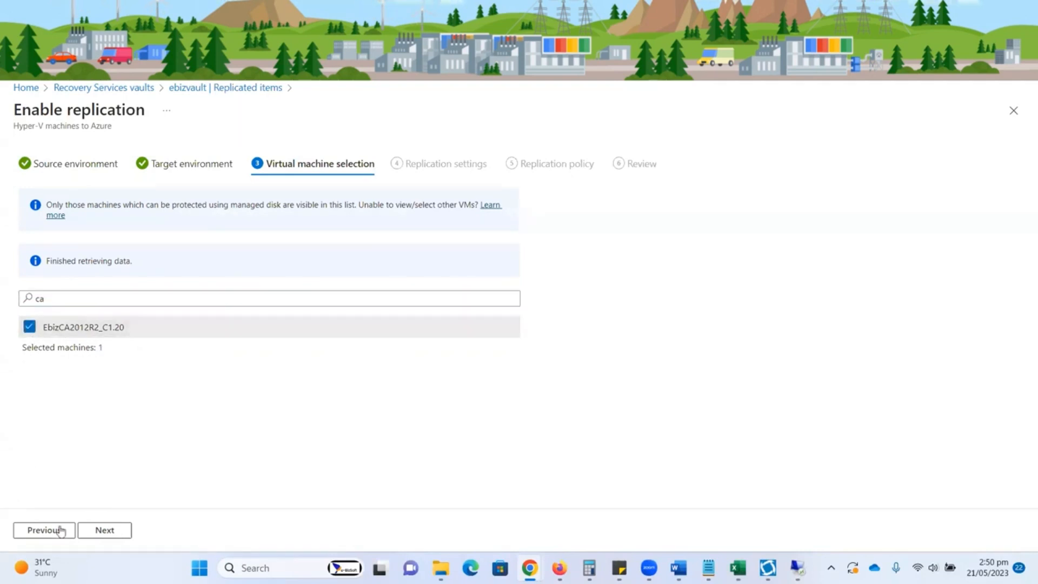
# Step: Set the replication defaults to Windows OS type, Standard HDD managed disks, and ebizsadb as the cache storage account
pyautogui.click(105, 531)
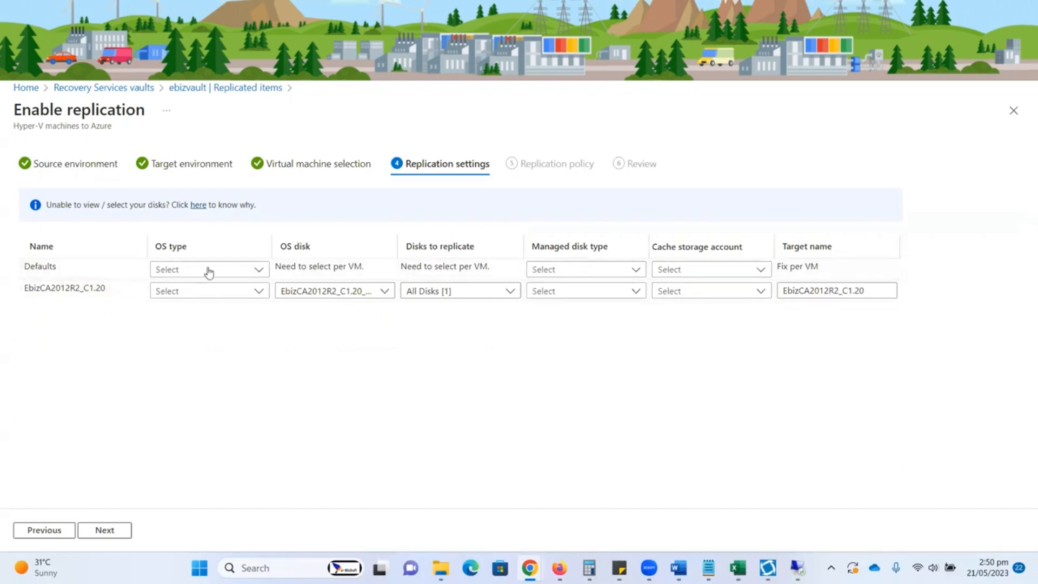
pyautogui.click(260, 272)
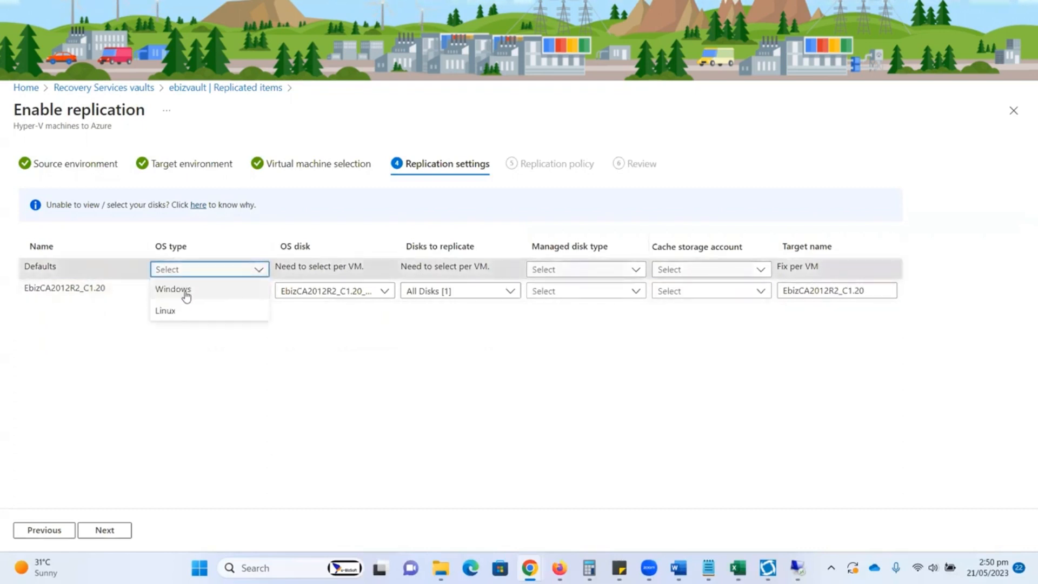
pyautogui.click(186, 294)
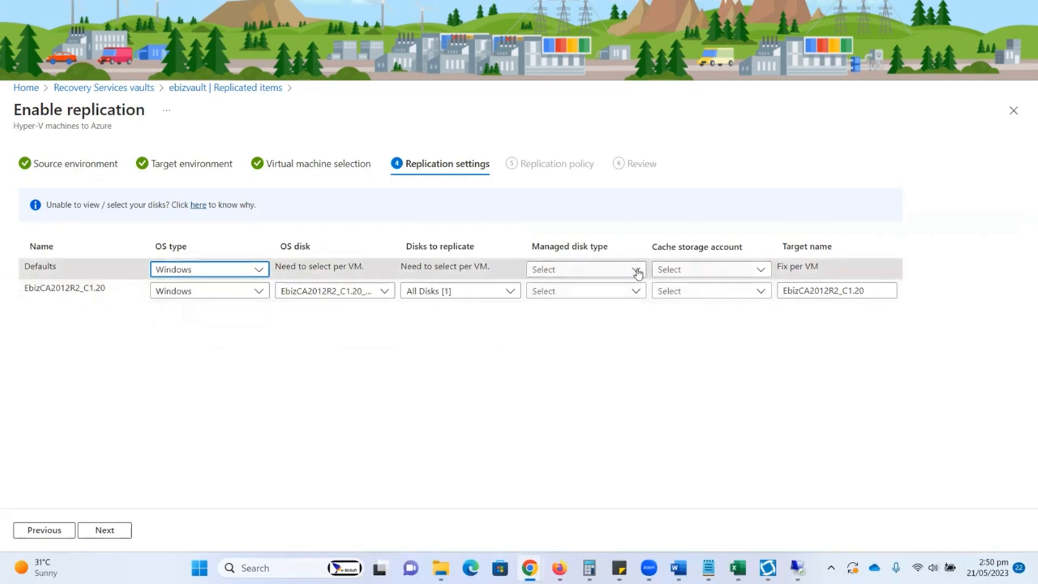
pyautogui.click(636, 269)
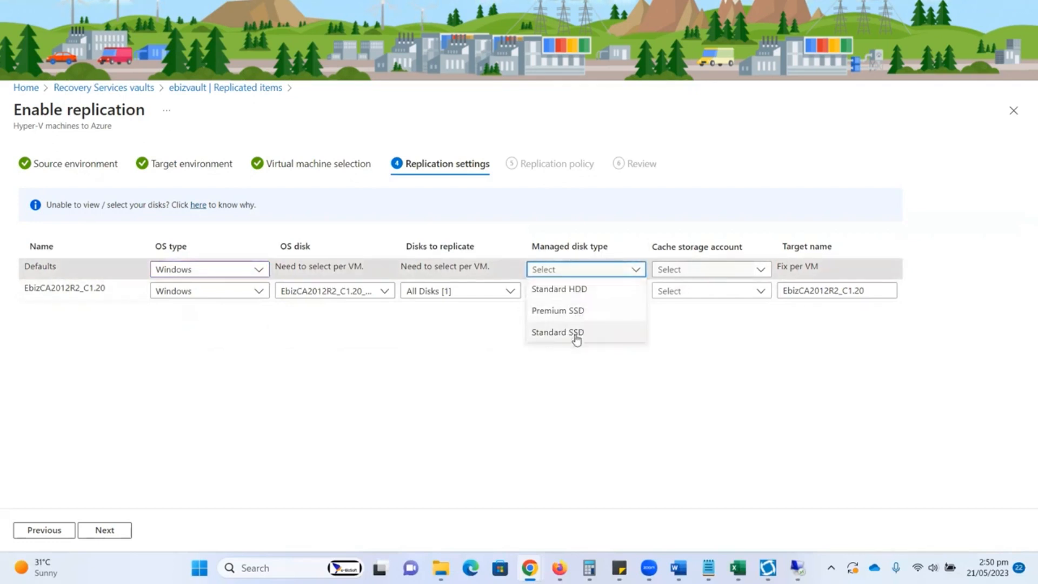
pyautogui.click(571, 293)
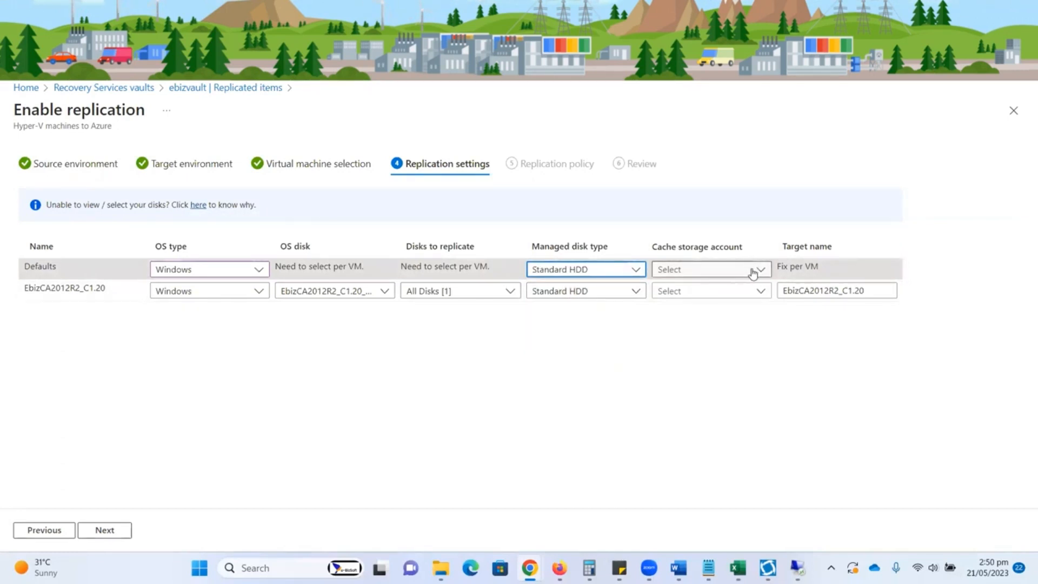
pyautogui.click(752, 272)
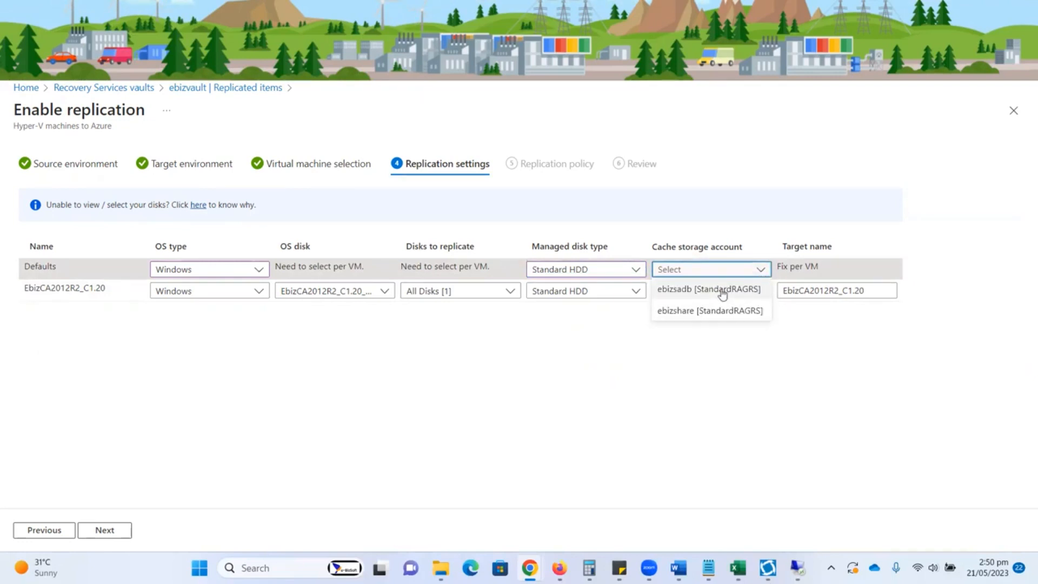
pyautogui.click(679, 290)
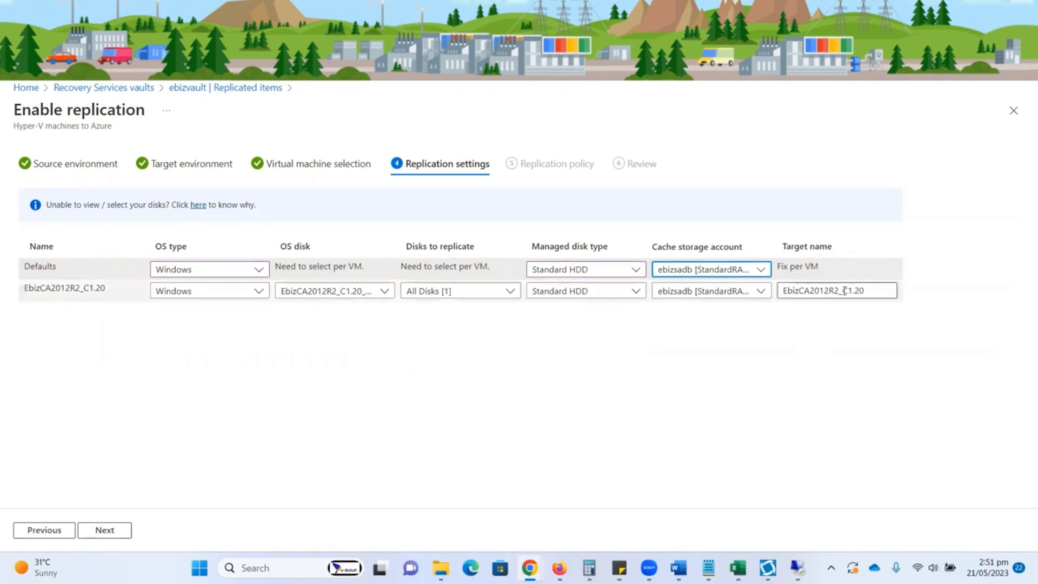
# Step: Shorten the virtual machine's target name to EbizCA2012 and proceed to the replication policy
pyautogui.moveTo(831, 290); pyautogui.dragTo(867, 303)
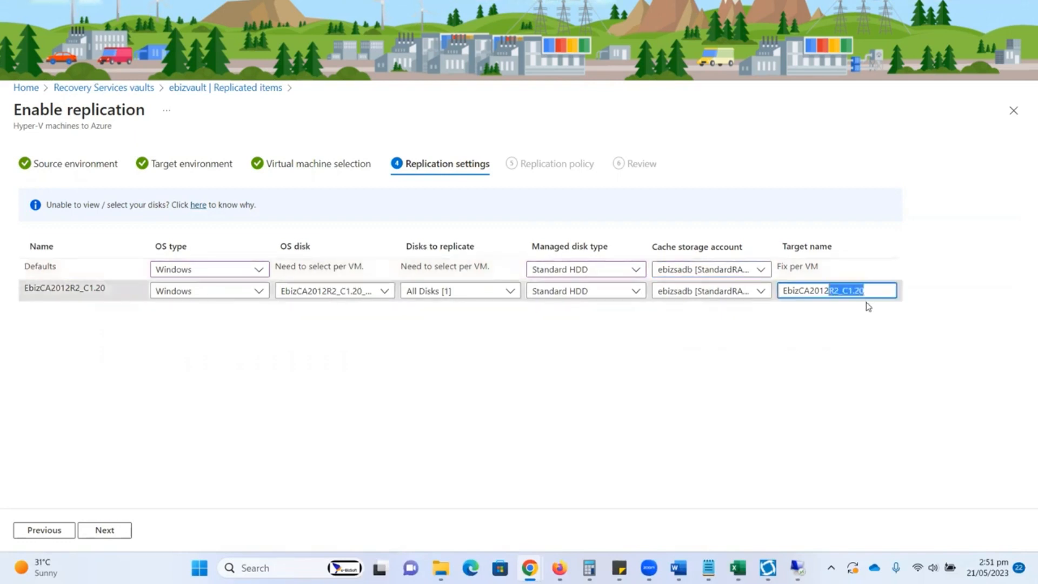
pyautogui.press('BackSpace')
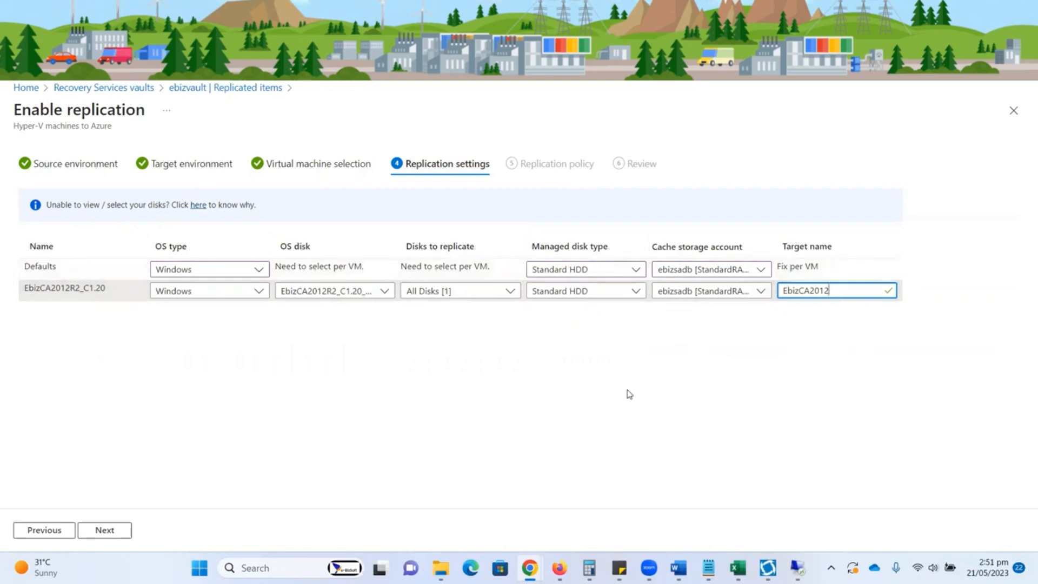
pyautogui.click(106, 531)
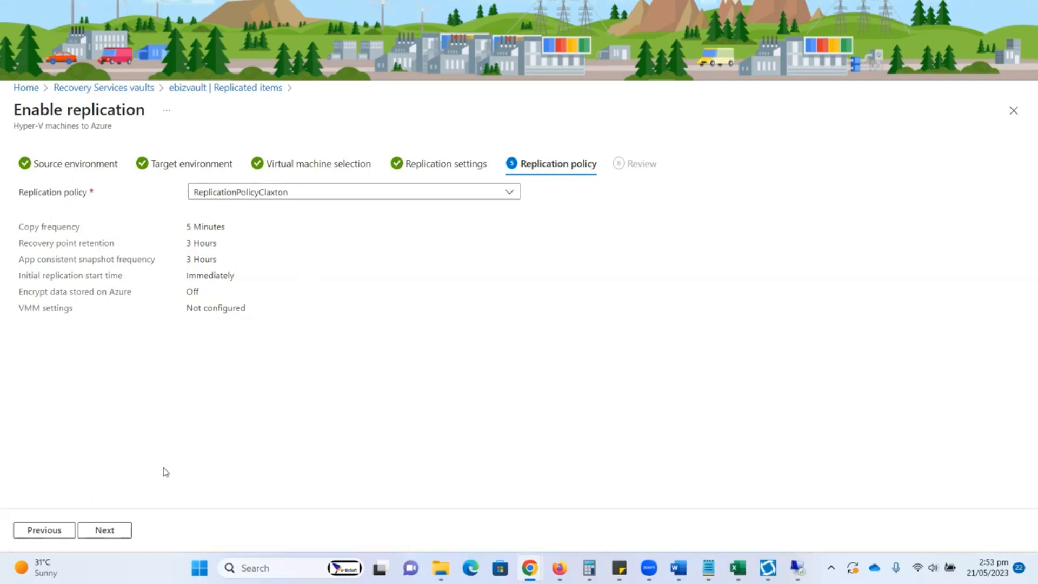
# Step: Enable replication with ReplicationPolicyClaxton and check the enabling protection job and its notification
pyautogui.click(105, 530)
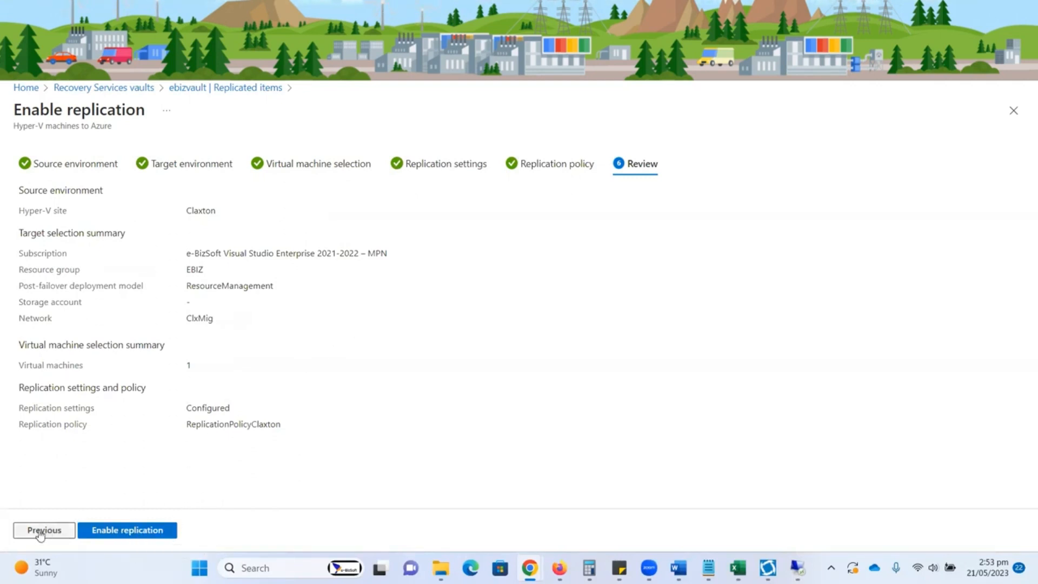
pyautogui.click(124, 535)
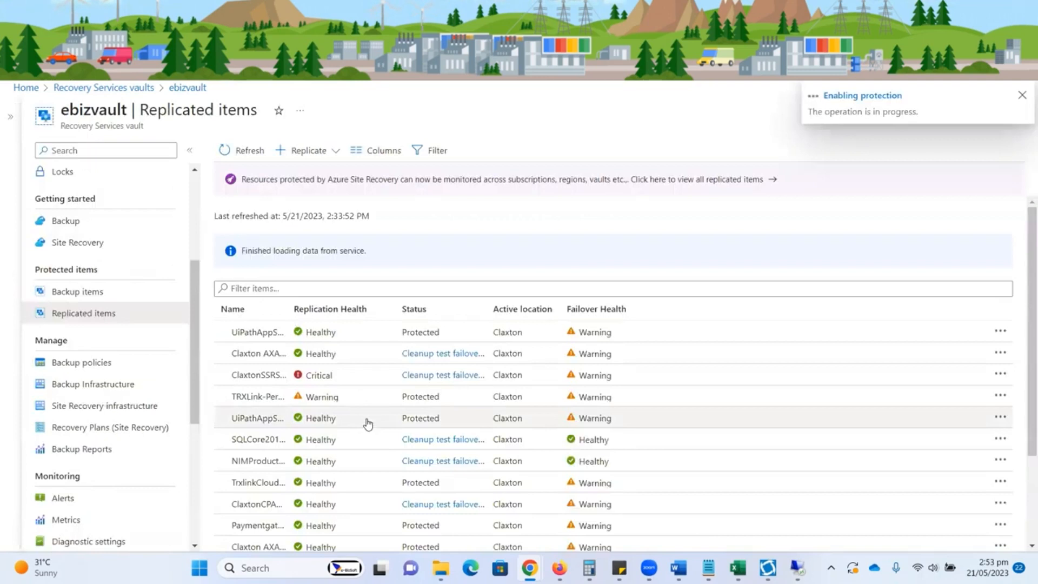
pyautogui.click(863, 98)
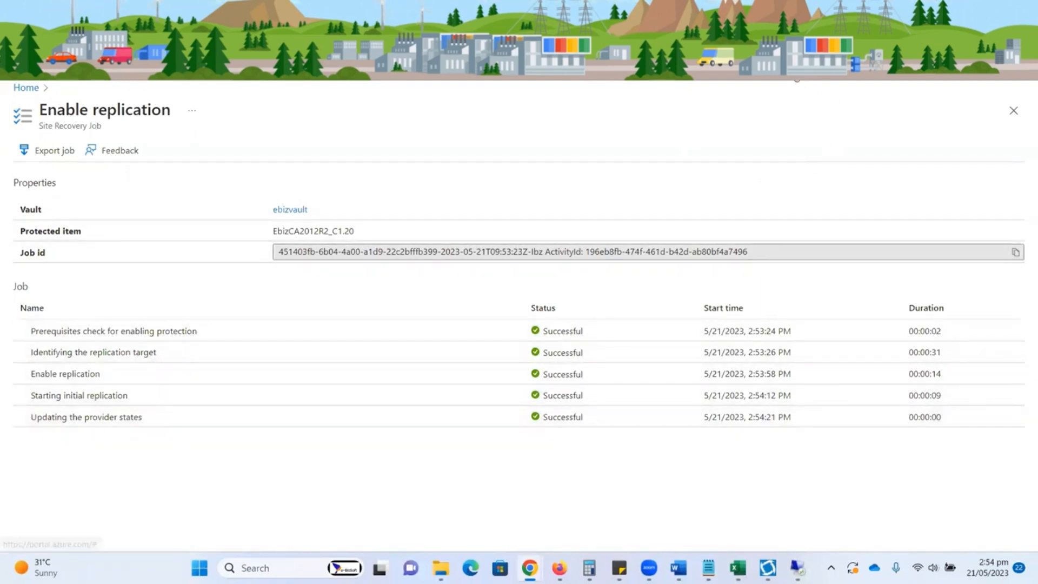
pyautogui.click(805, 83)
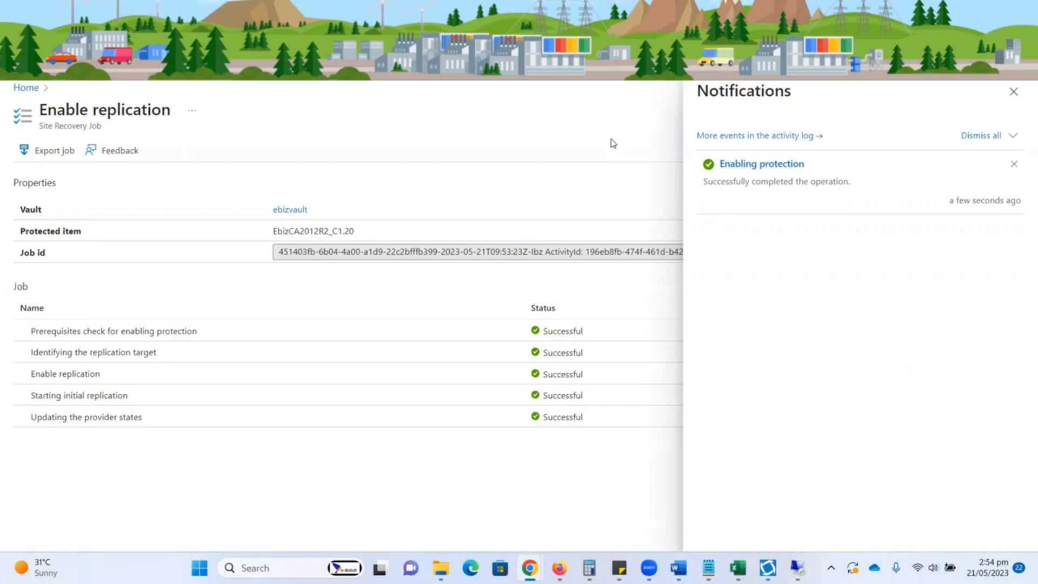
# Step: Switch to Hyper-V Manager and view the replication health of EbizCA2012R2_C1.20
pyautogui.click(778, 88)
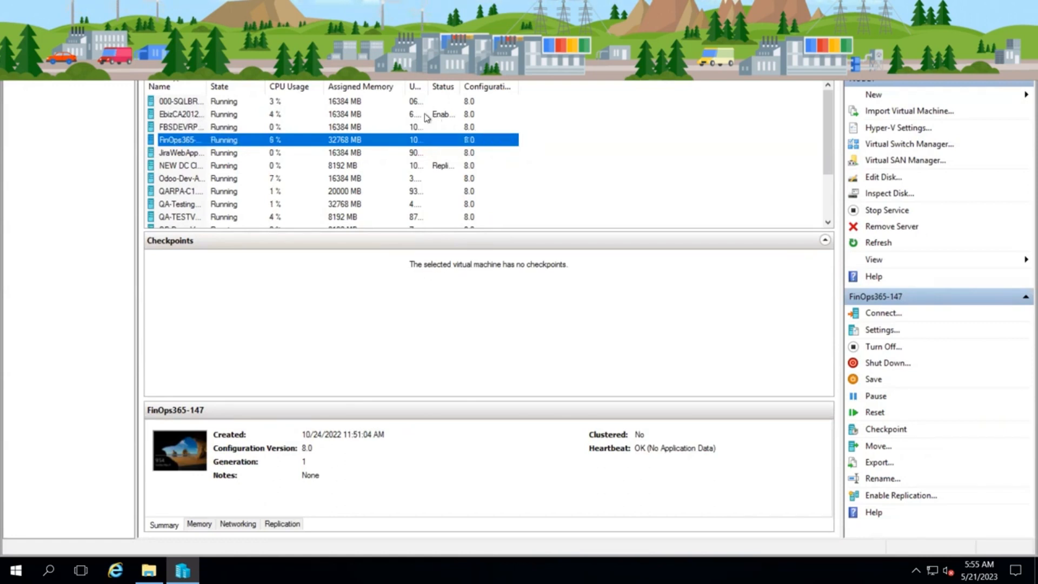
pyautogui.rightClick(195, 115)
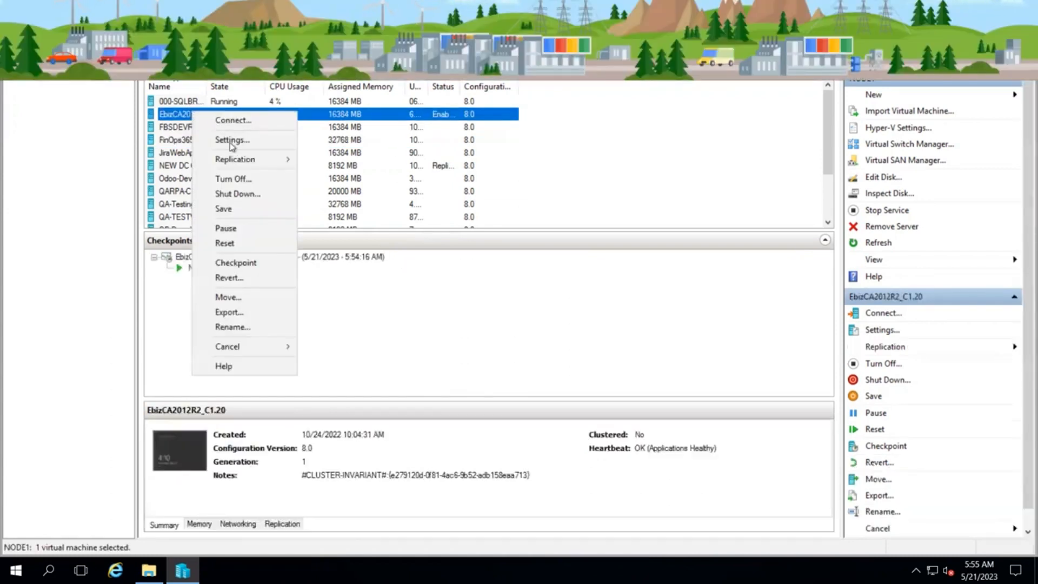
pyautogui.moveTo(250, 161)
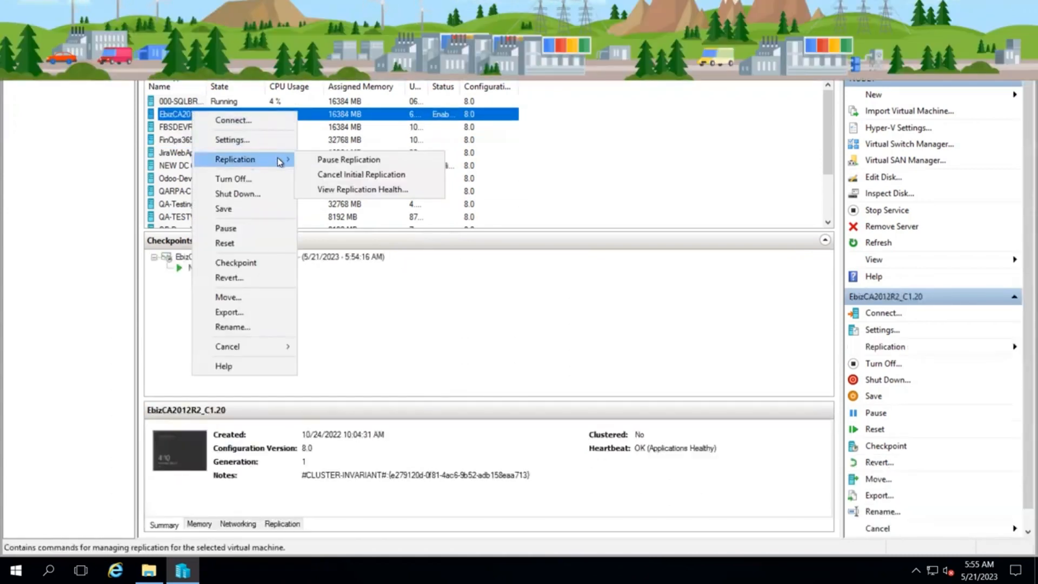
pyautogui.click(344, 190)
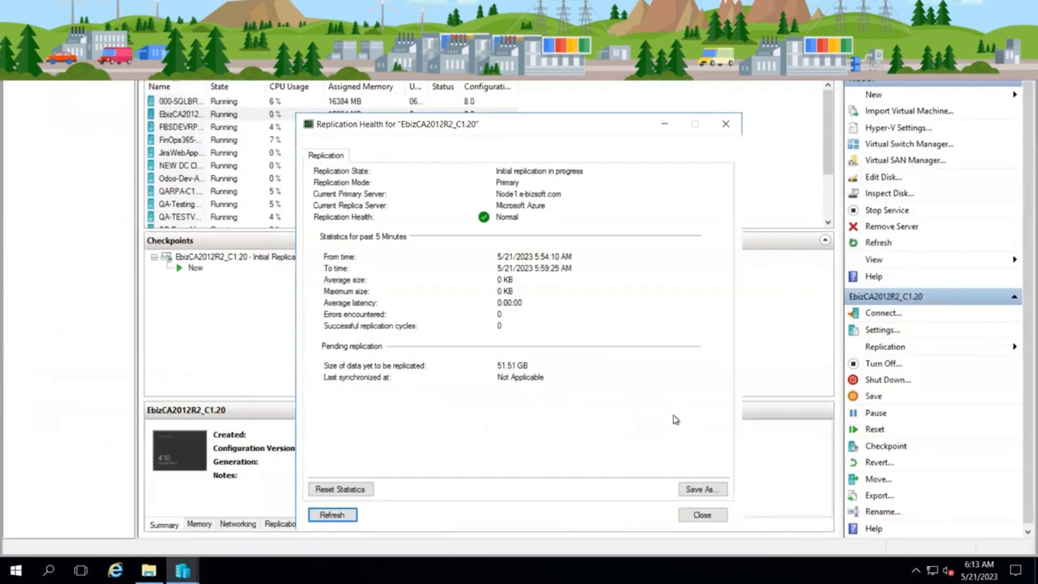
pyautogui.click(703, 515)
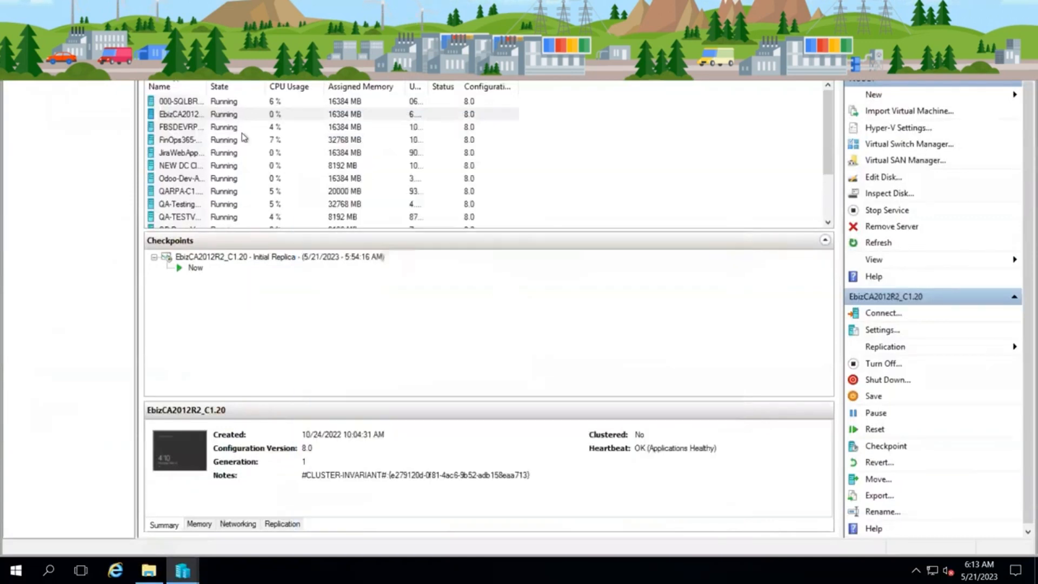
# Step: Reopen the replication health of EbizCA2012R2_C1.20 to check the progress of its initial replication, and close it
pyautogui.click(194, 115)
pyautogui.rightClick(195, 114)
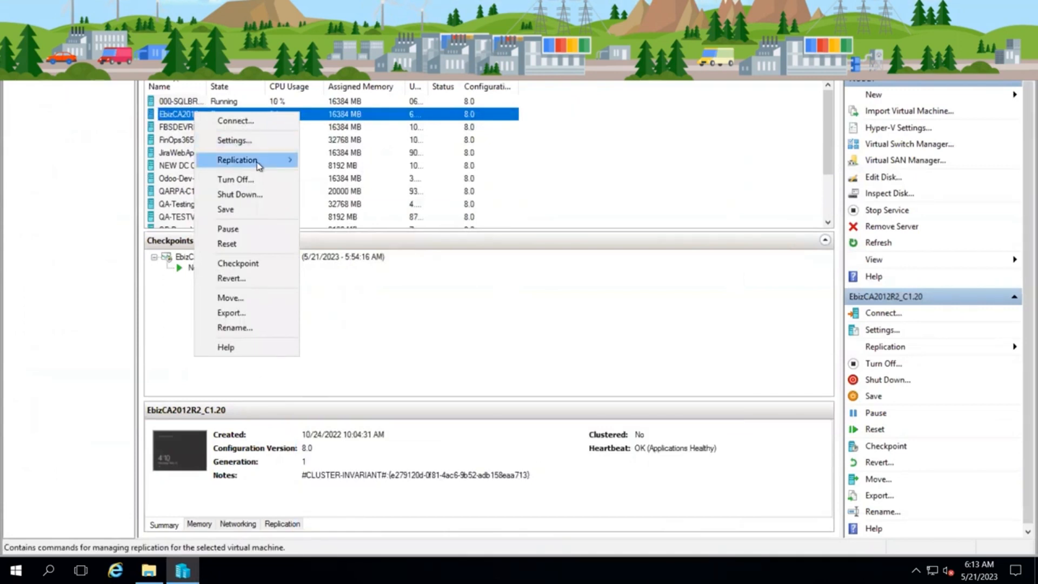
pyautogui.moveTo(269, 165)
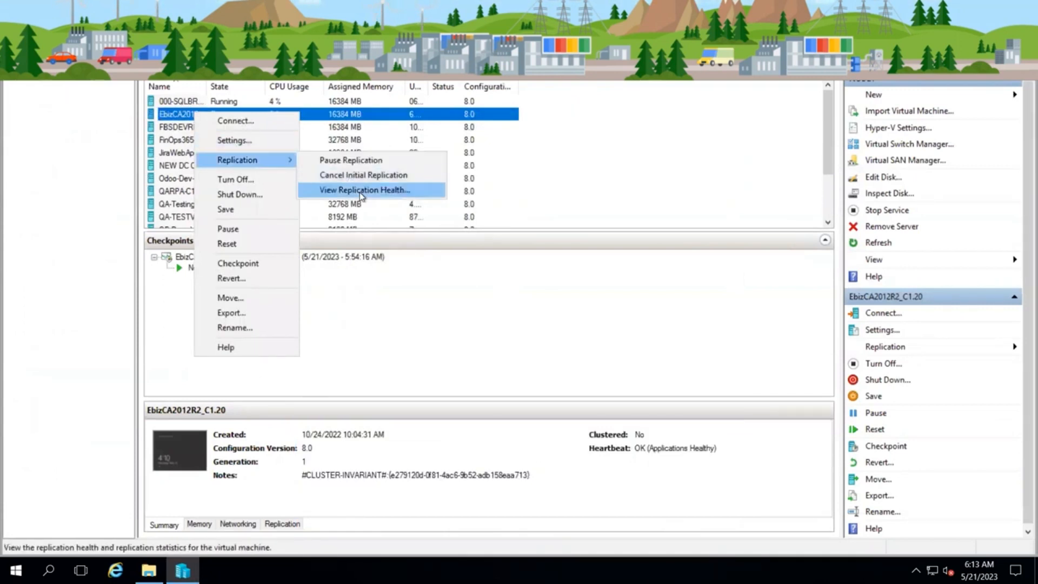
pyautogui.click(361, 190)
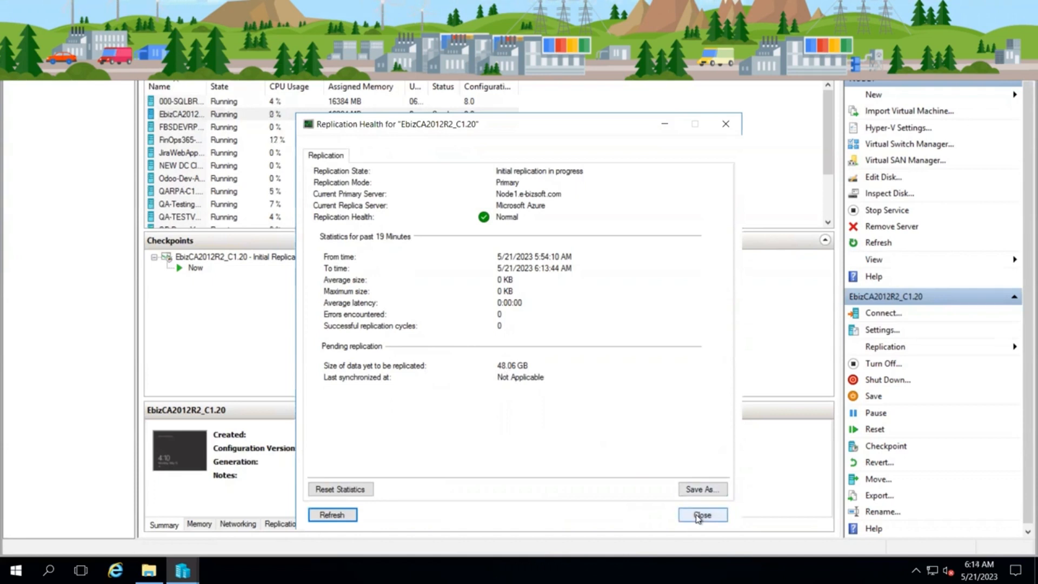
pyautogui.click(698, 516)
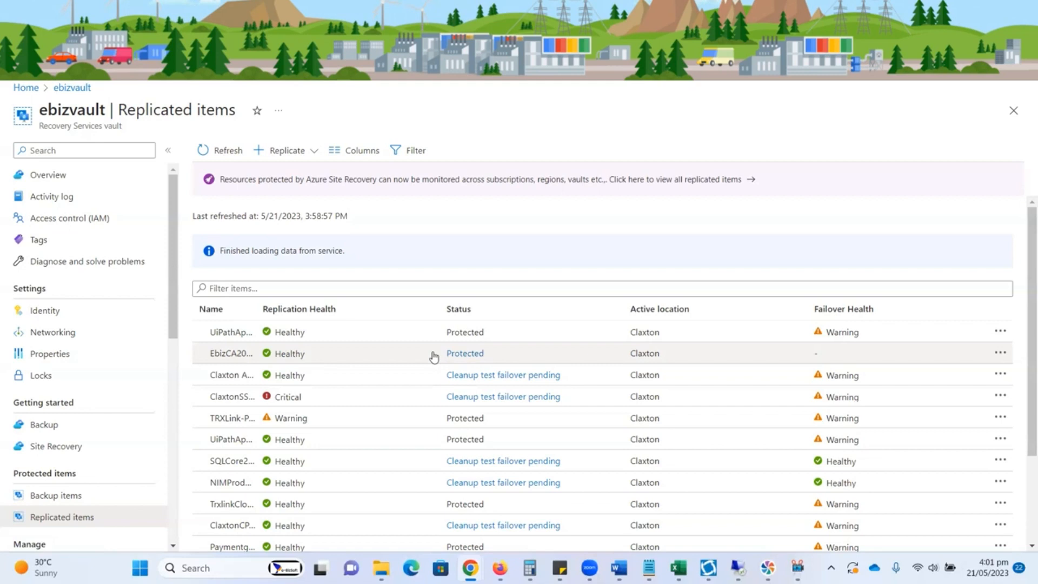
# Step: Open the EbizCA2012R2_C1.20 replicated item in ebizvault and review its latest recovery points and infrastructure view
pyautogui.click(288, 359)
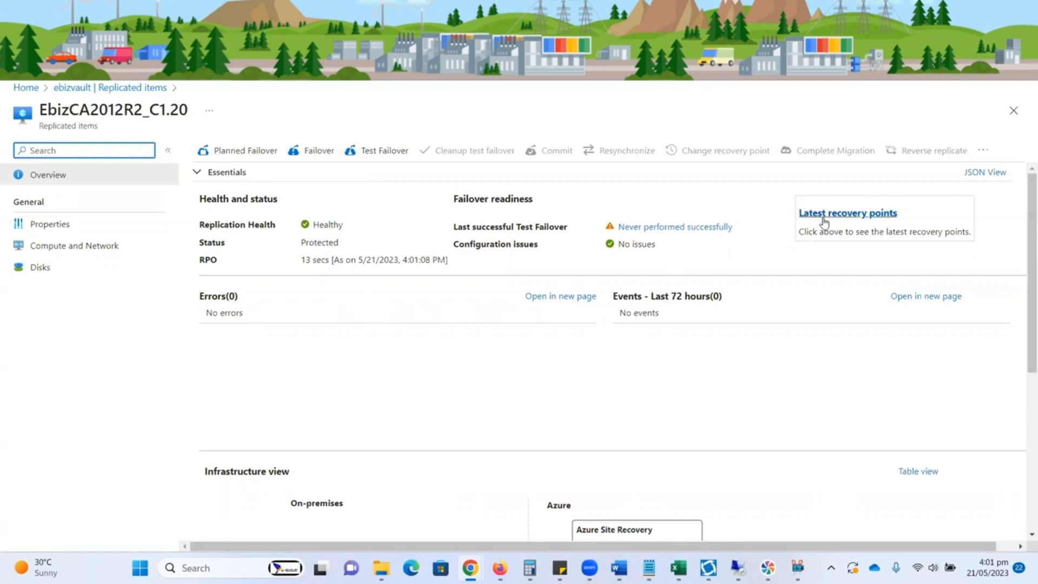
pyautogui.click(846, 222)
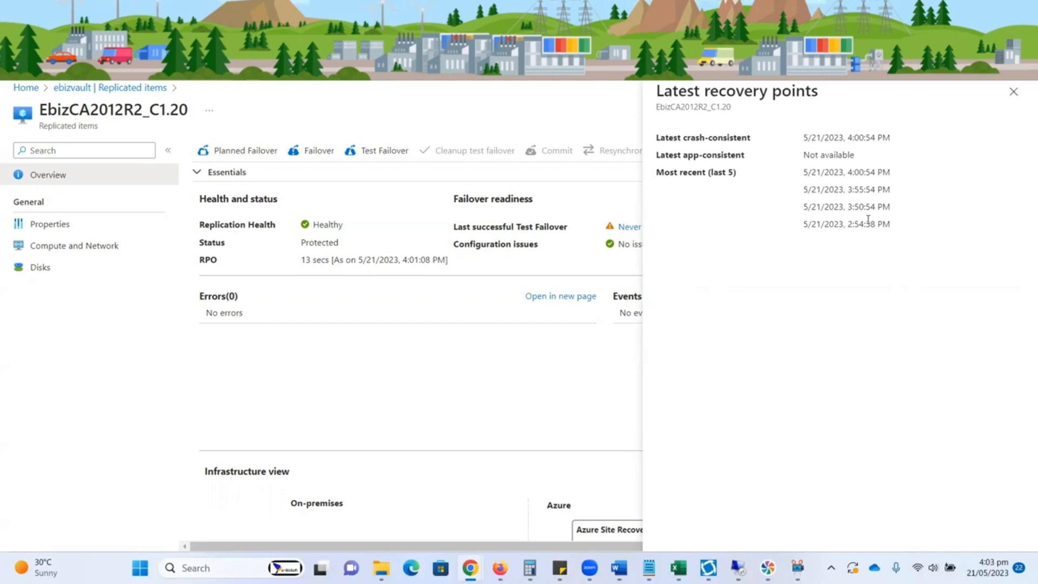
pyautogui.click(1013, 91)
pyautogui.scroll(-5, 848, 345)
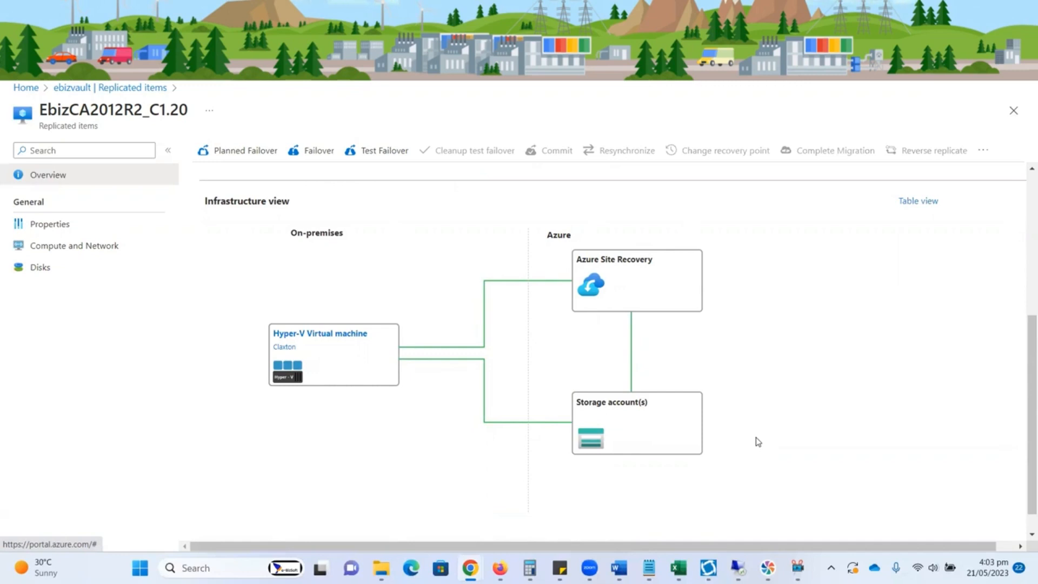
# Step: Switch back to Hyper-V Manager and examine the replication statistics and pending data of EbizCA2012R2_C1.20
pyautogui.click(739, 568)
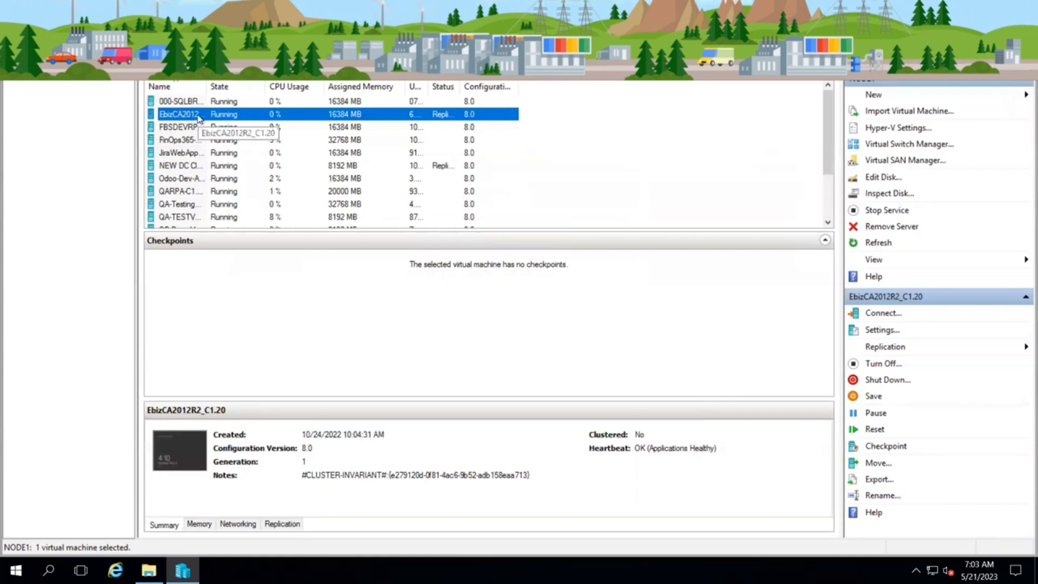
pyautogui.rightClick(198, 119)
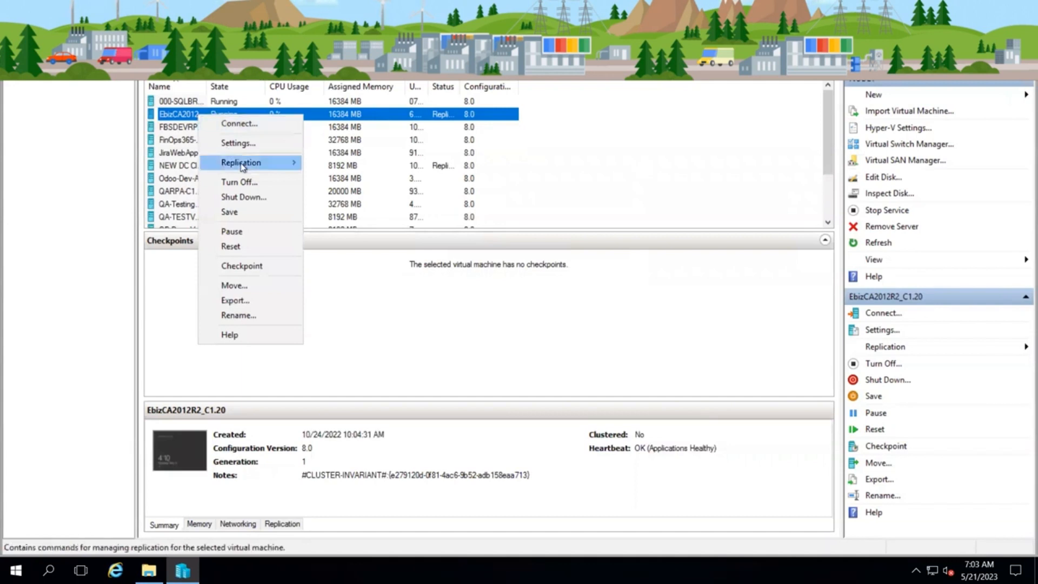
pyautogui.moveTo(241, 166)
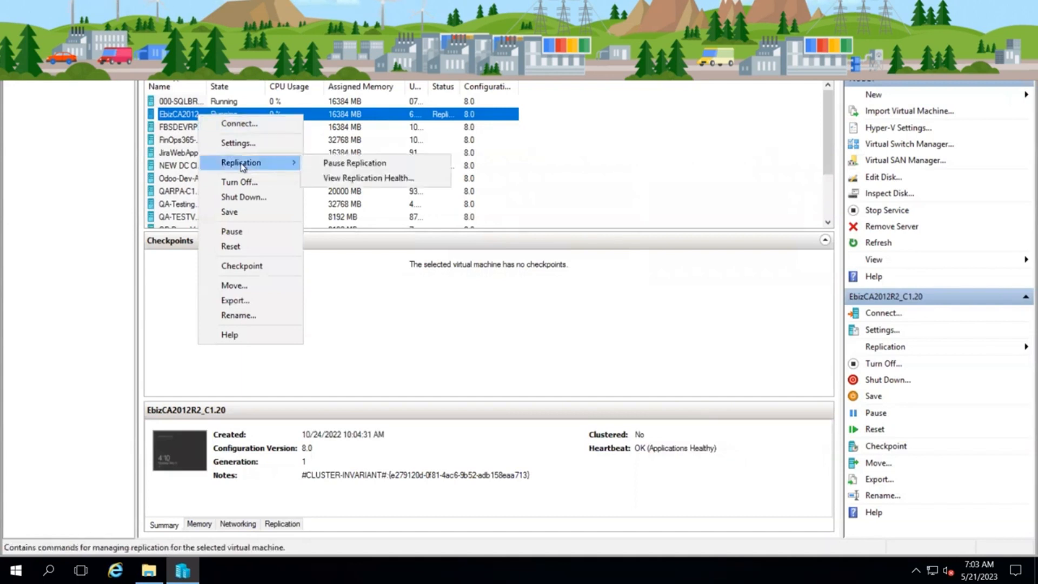
pyautogui.click(340, 182)
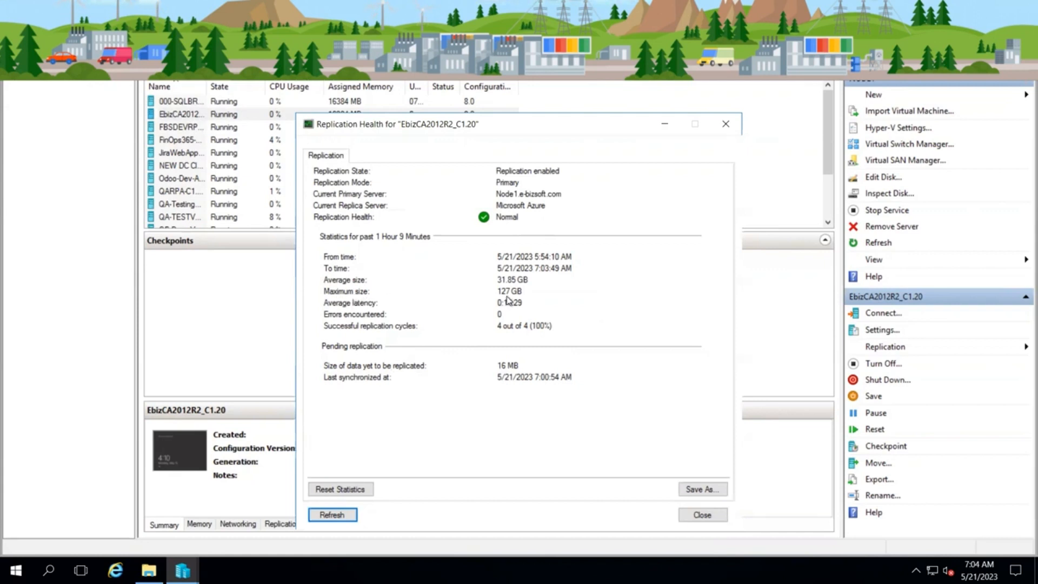
pyautogui.click(696, 513)
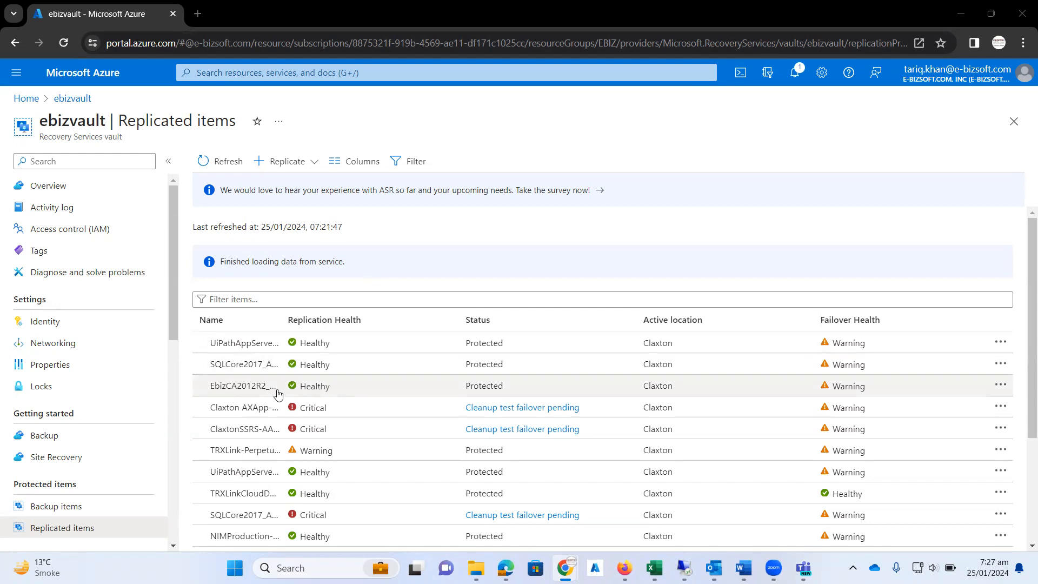
# Step: Reopen EbizCA2012R2_C1.20 from ebizvault's replicated items and check its status, replication health, and latest recovery points
pyautogui.click(257, 390)
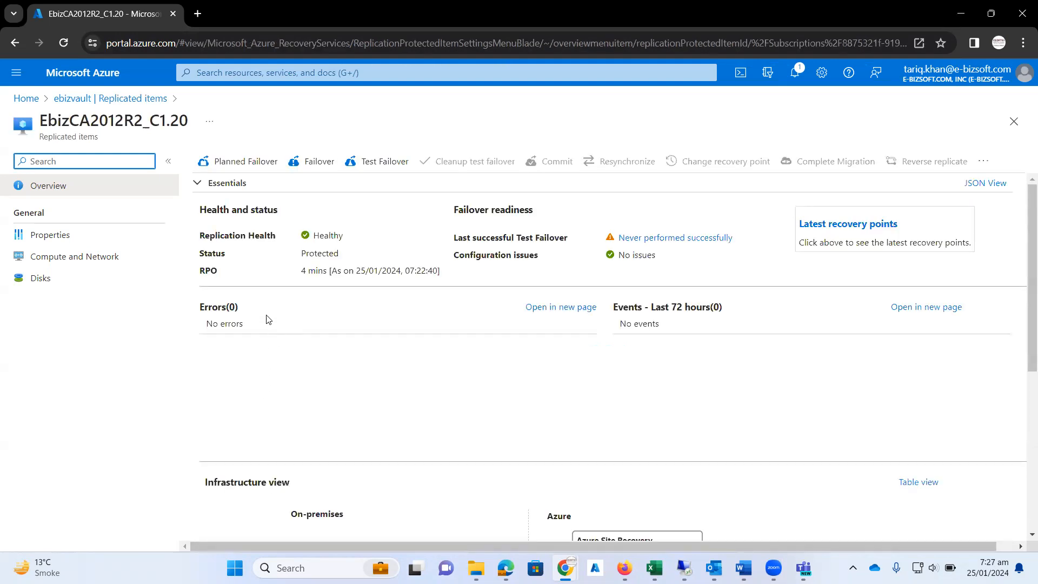
pyautogui.moveTo(208, 255); pyautogui.dragTo(343, 247)
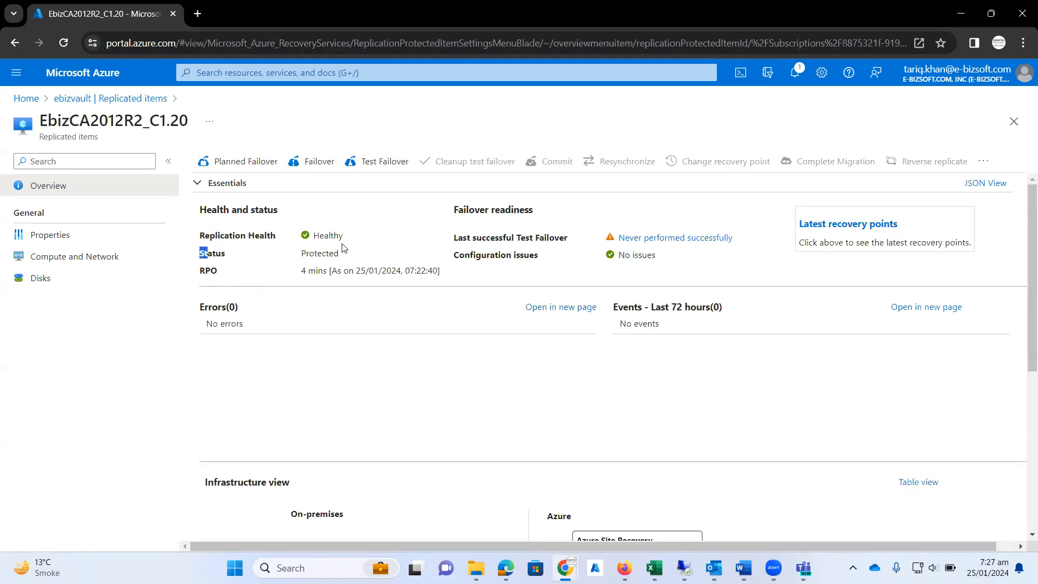
pyautogui.moveTo(240, 237); pyautogui.dragTo(257, 231)
pyautogui.click(839, 230)
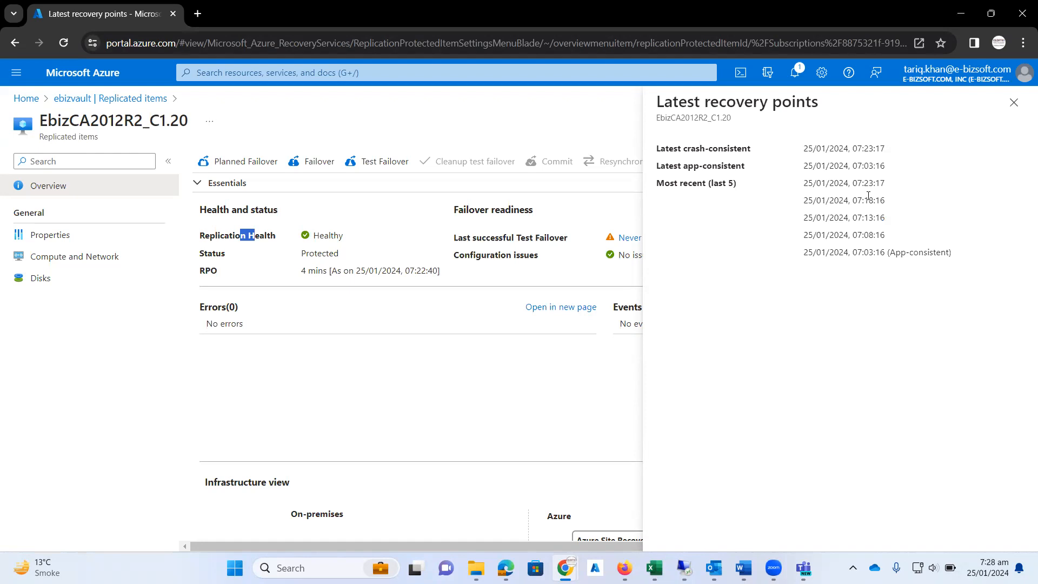
# Step: Switch to the replicated virtual machine's Remote Desktop session and open Local Disk (C:) in File Explorer
pyautogui.click(1014, 103)
pyautogui.click(684, 568)
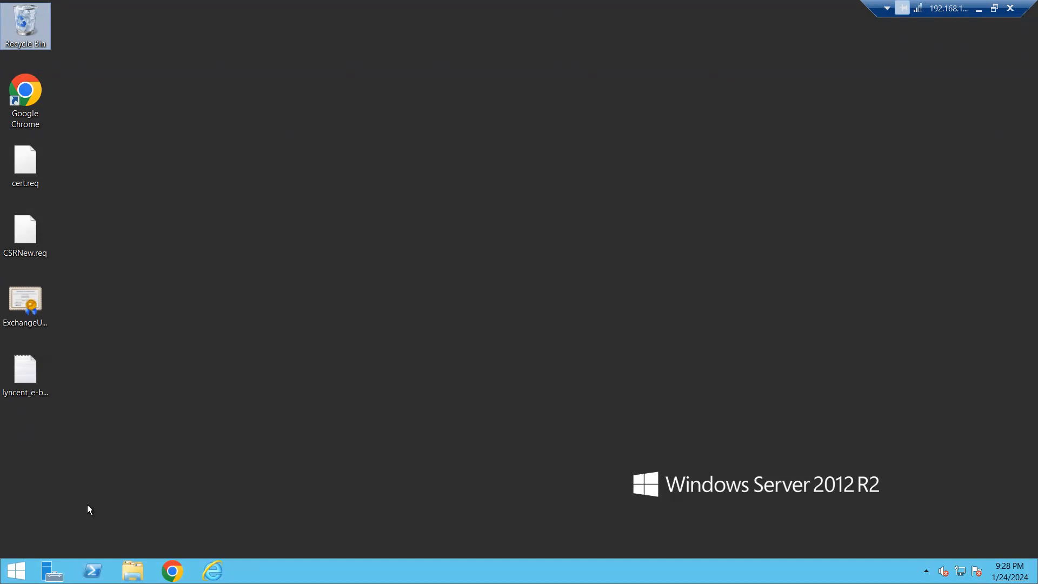
pyautogui.click(132, 571)
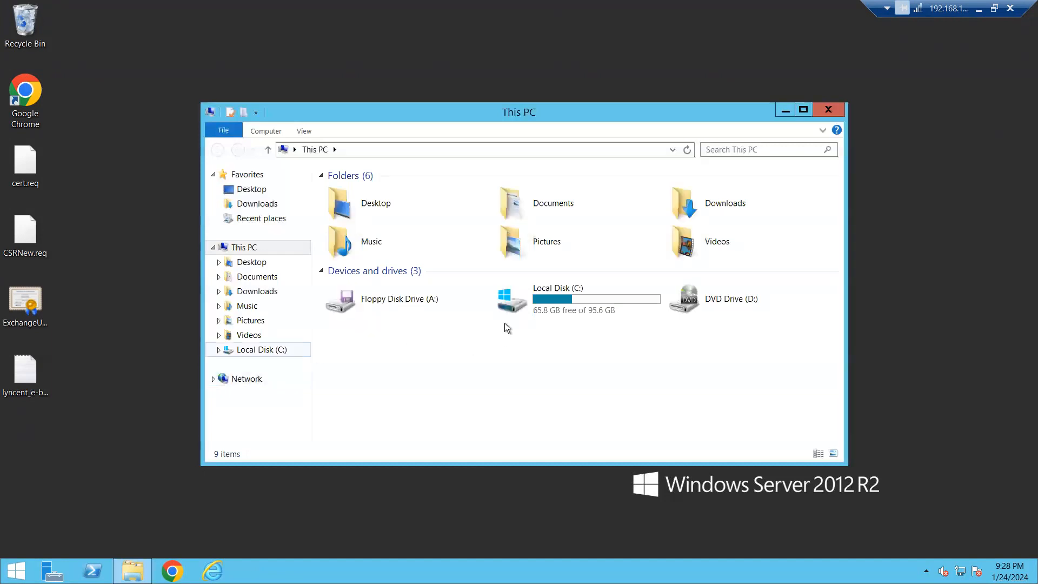
pyautogui.click(540, 310)
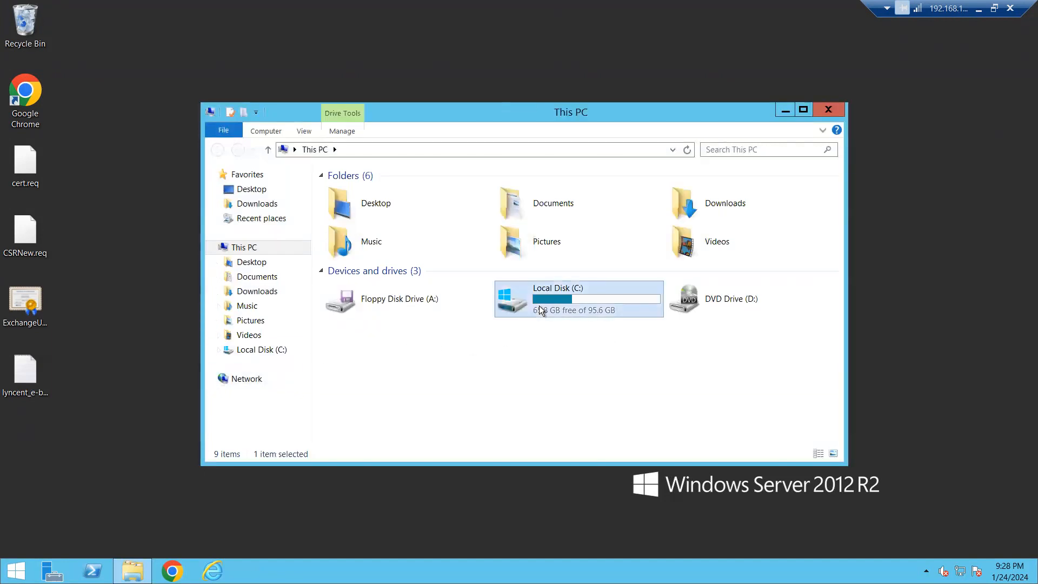
pyautogui.doubleClick(539, 309)
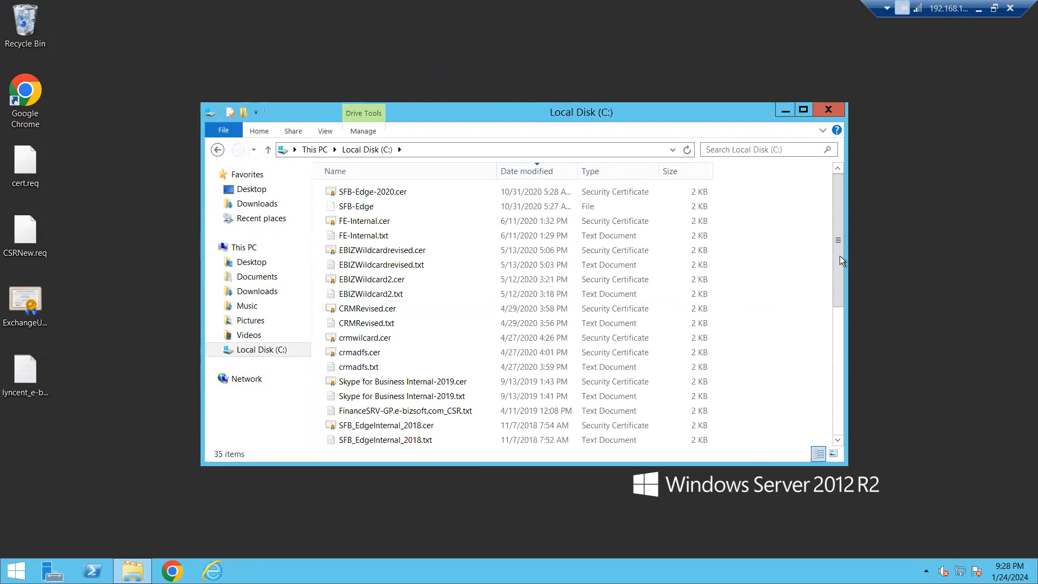
# Step: Create a folder named Testing Replication on Local Disk (C:)
pyautogui.moveTo(847, 287); pyautogui.dragTo(846, 424)
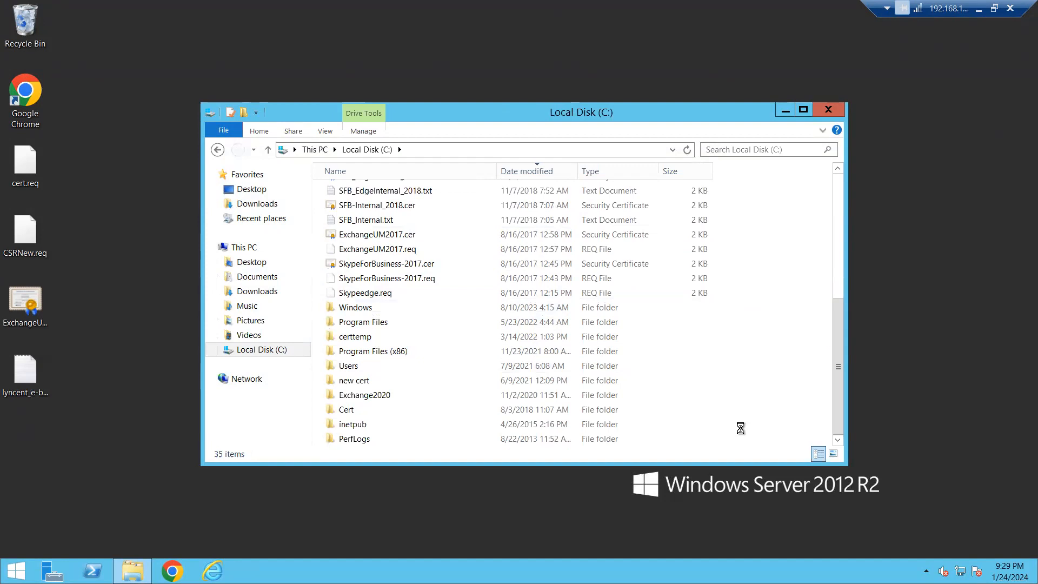
pyautogui.rightClick(741, 428)
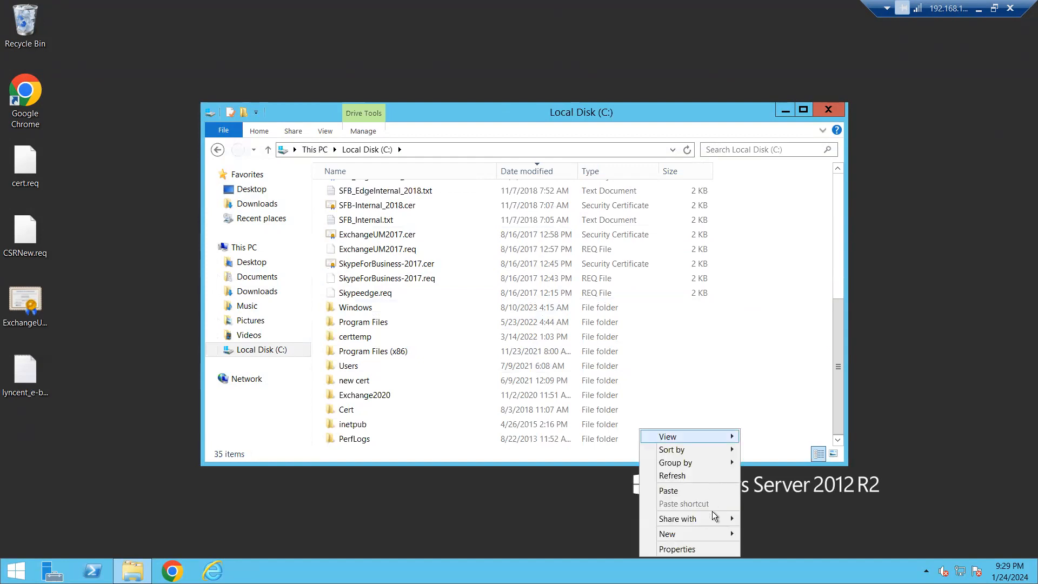
pyautogui.moveTo(722, 542)
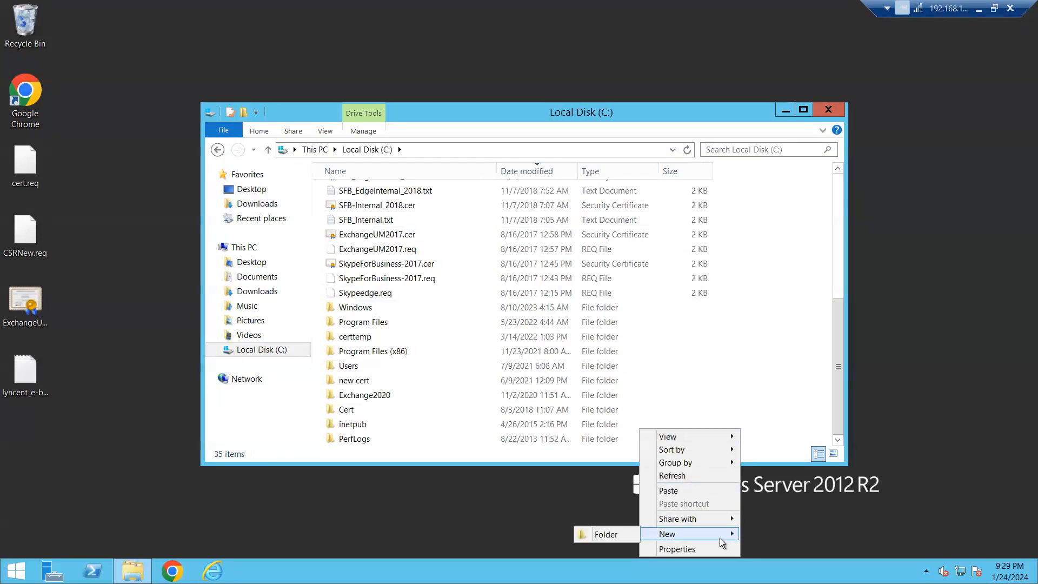
pyautogui.click(611, 535)
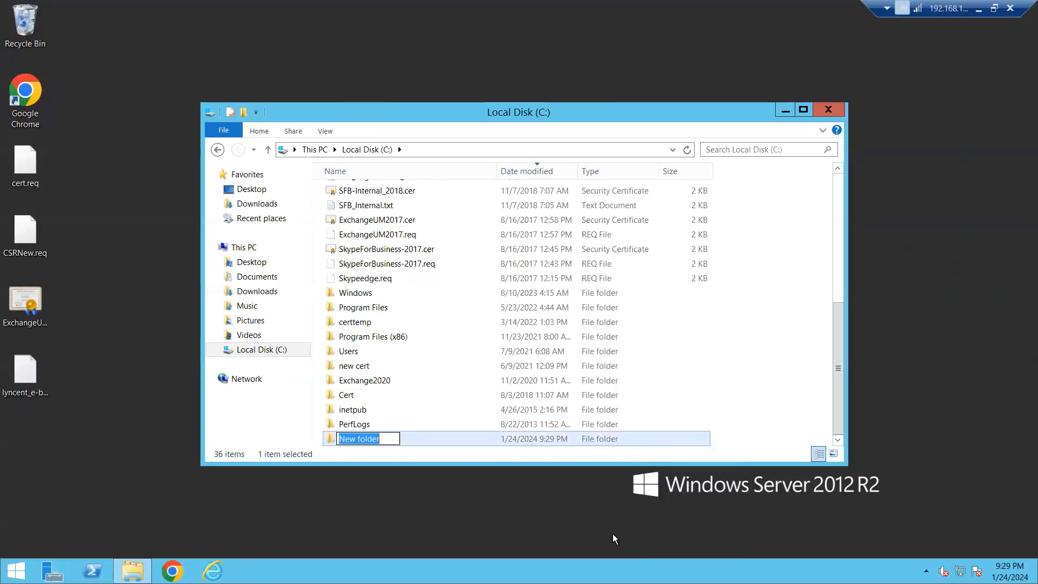
pyautogui.write('Te')
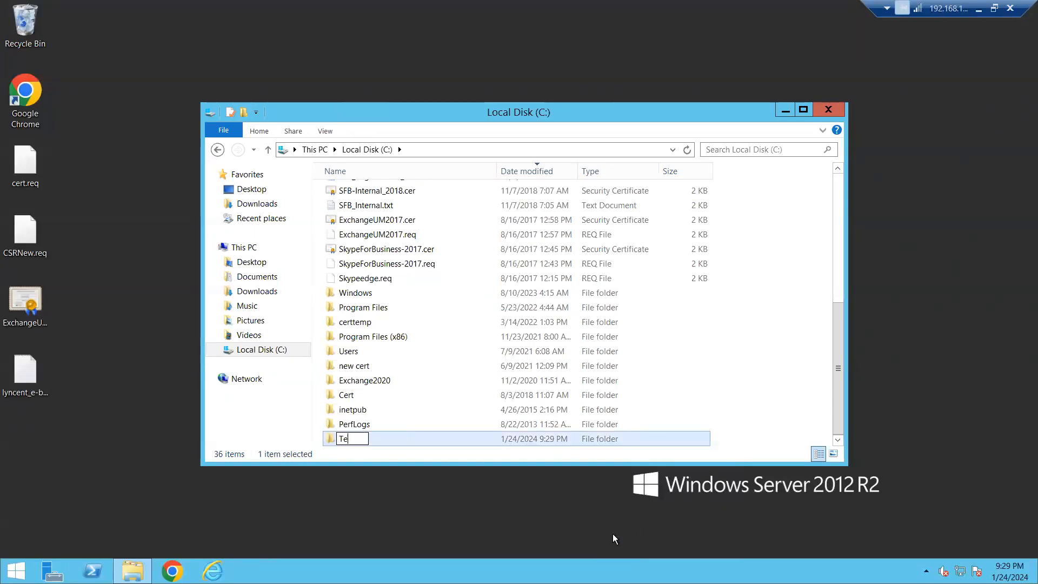
pyautogui.write('sting Replic')
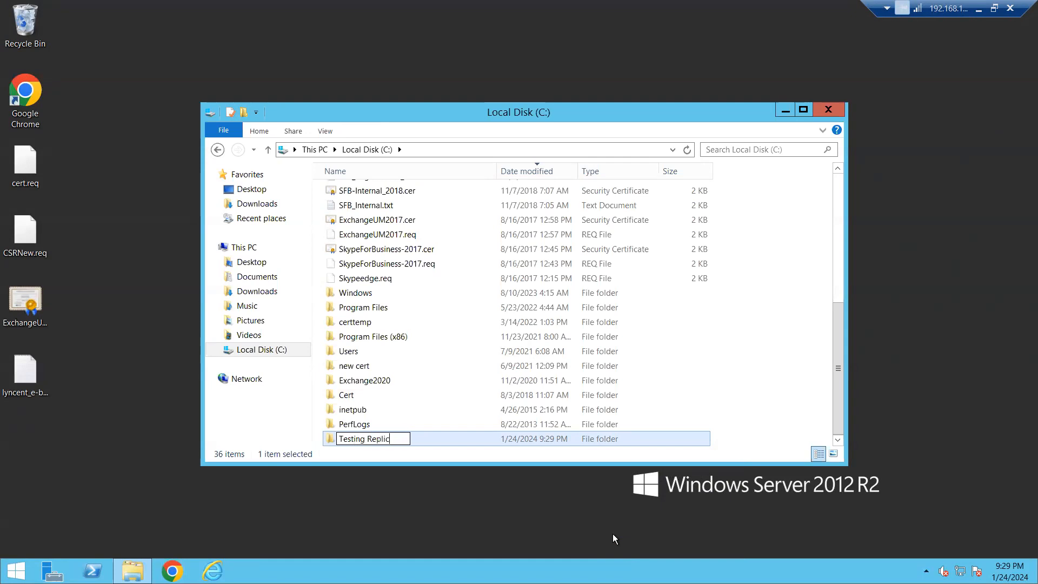
pyautogui.write('ation')
pyautogui.press('Return')
pyautogui.click(785, 385)
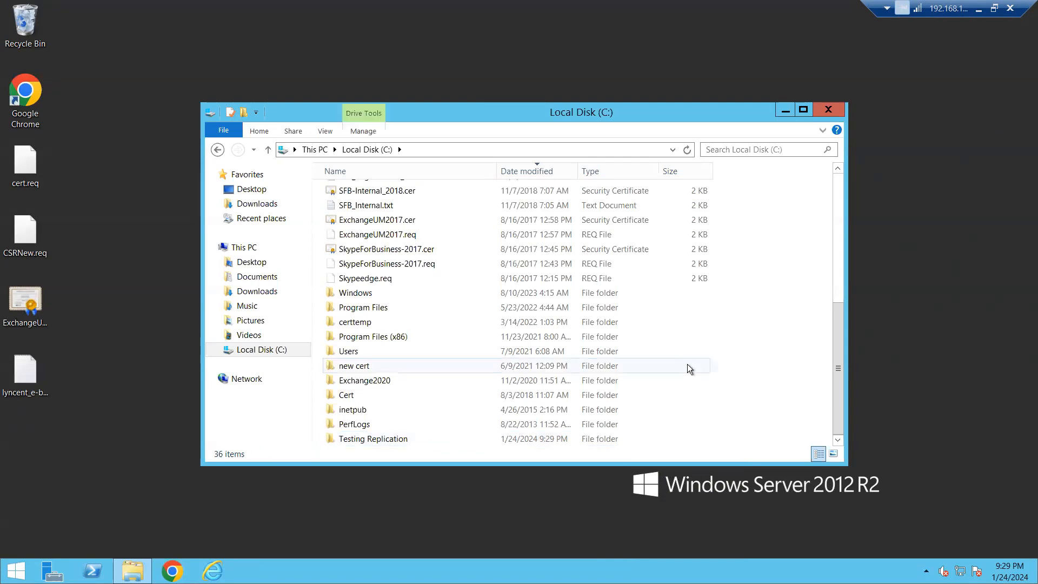
# Step: Copy EBIZWildcardrevised.cer, EBIZWildcardrevised.txt, EBIZWildcard2.cer and EBIZWildcard2.txt from Local Disk (C:) into the Testing Replication folder
pyautogui.scroll(3, 701, 374)
pyautogui.scroll(2, 701, 374)
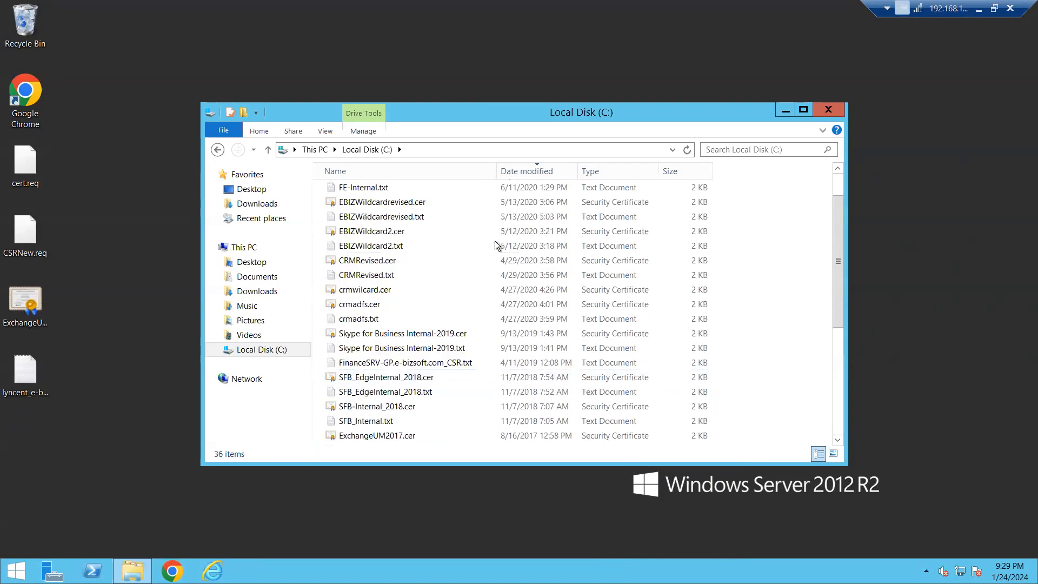
pyautogui.click(398, 247)
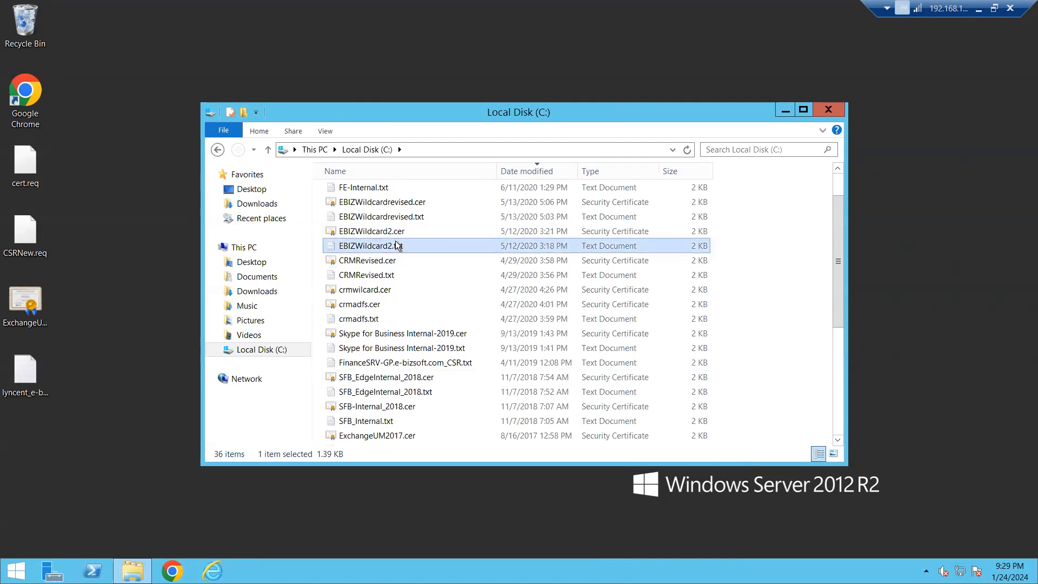
pyautogui.hotkey('shift', 'Up')
pyautogui.hotkey('shift', 'Up')
pyautogui.hotkey('shift', 'Up')
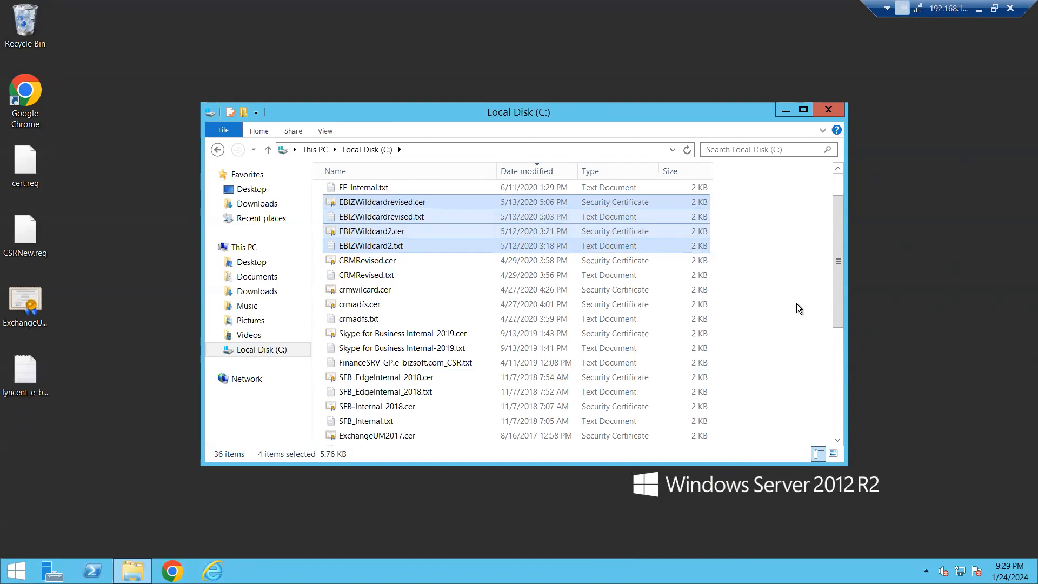
pyautogui.scroll(-5, 731, 377)
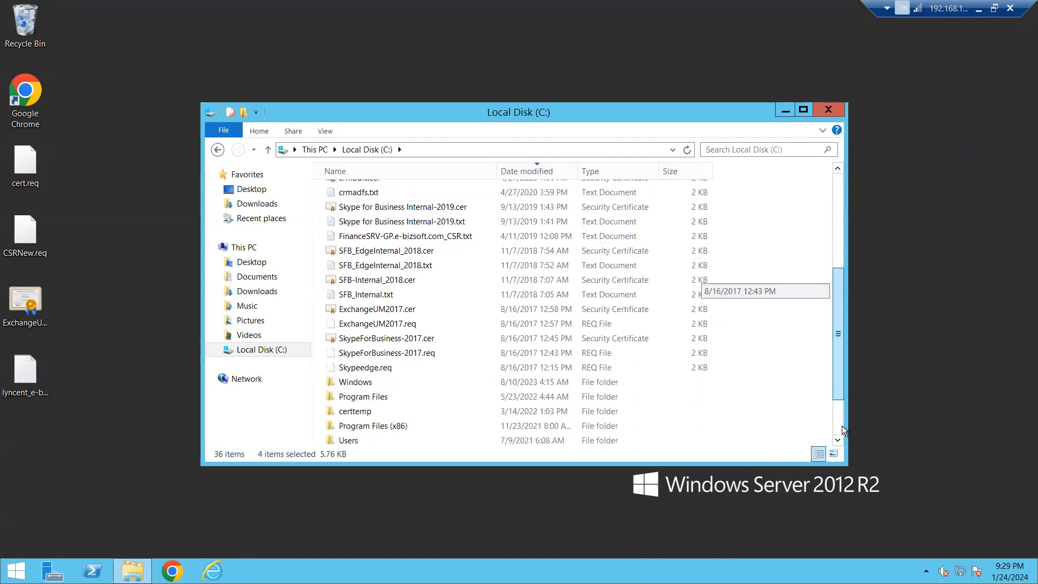
pyautogui.doubleClick(404, 439)
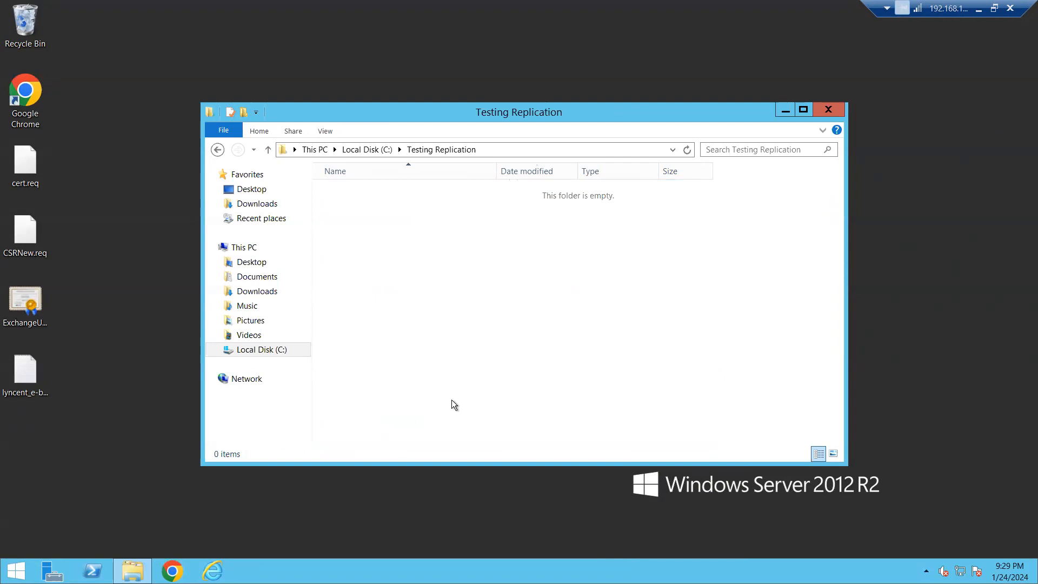
pyautogui.hotkey('ctrl', 'v')
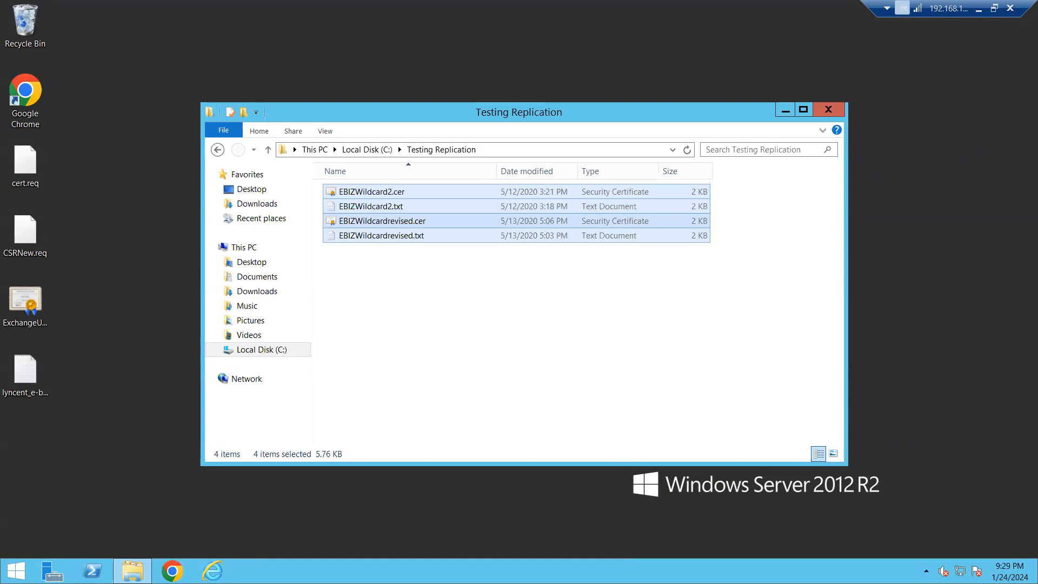
# Step: Return to the Azure portal and recheck the latest recovery points of EbizCA2012R2_C1.20, reopening it from ebizvault's replicated items
pyautogui.click(979, 11)
pyautogui.click(863, 227)
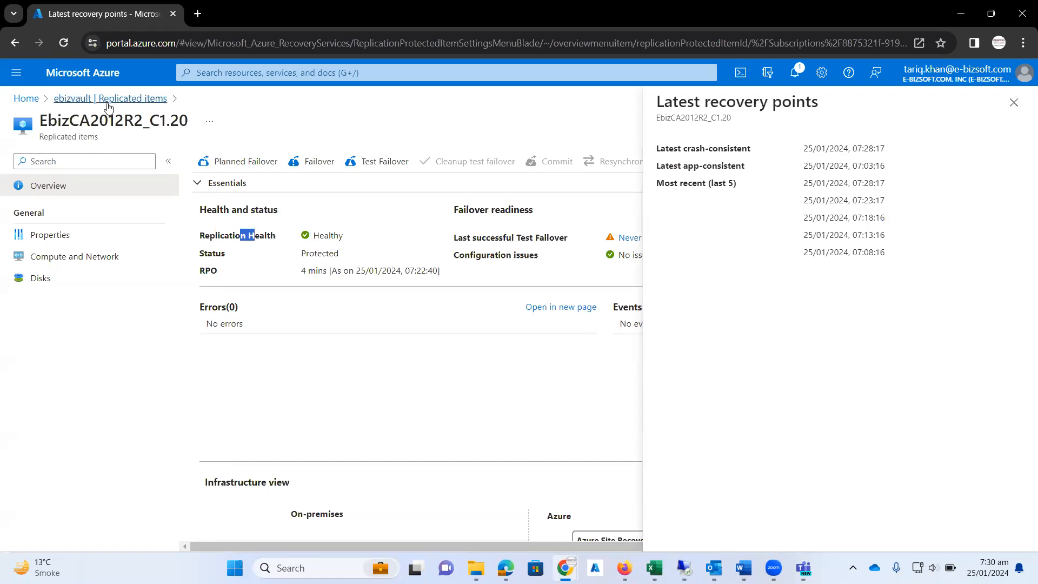
pyautogui.click(128, 100)
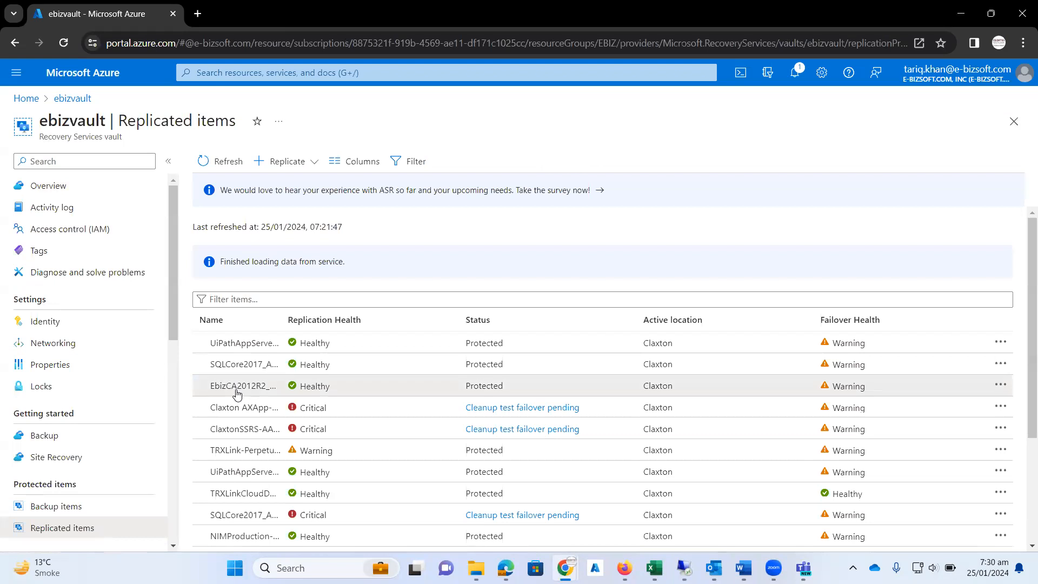
pyautogui.click(237, 393)
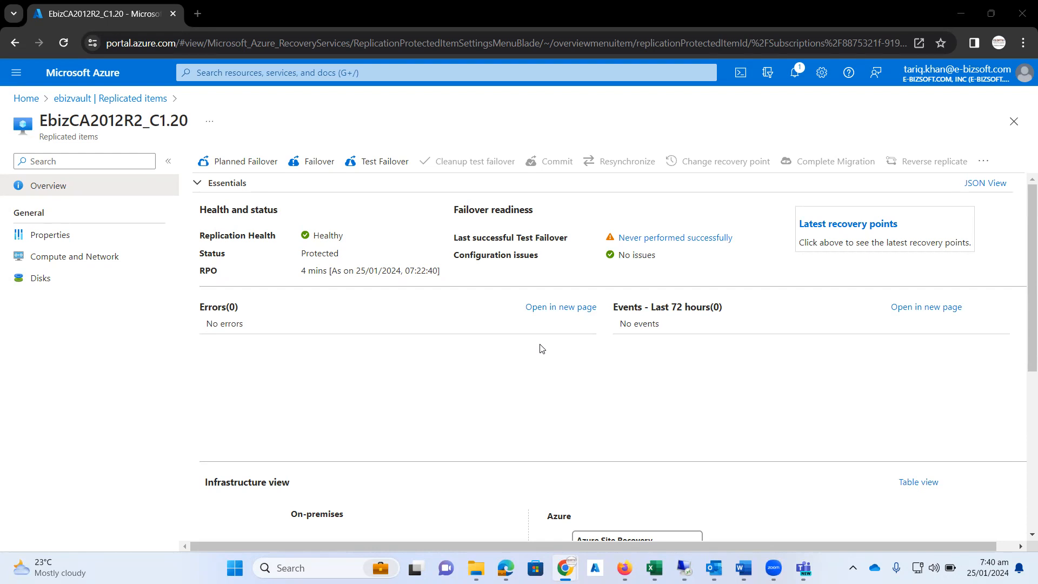
pyautogui.click(821, 229)
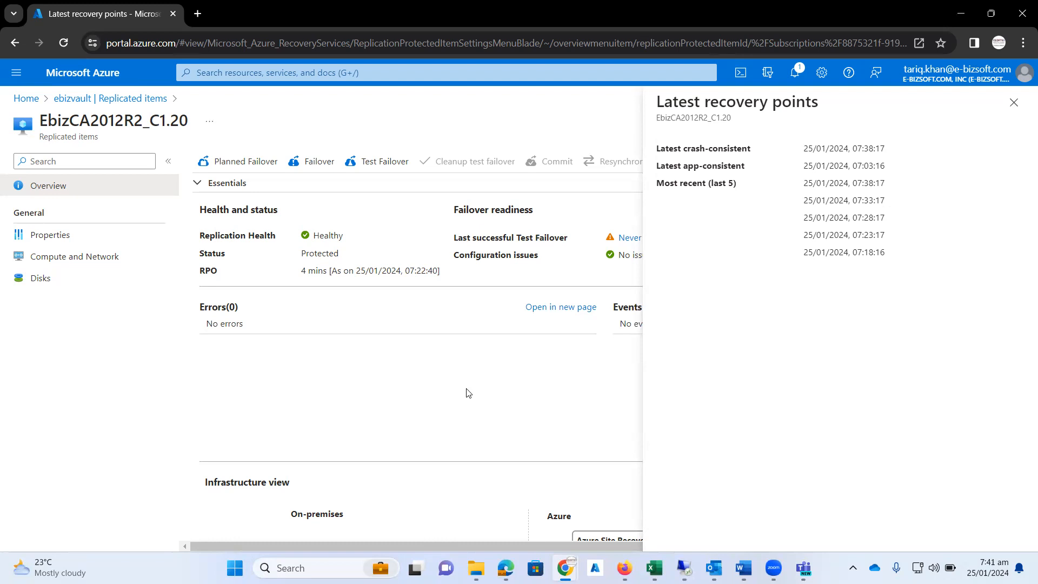
# Step: Go back to ebizvault's replicated items and open the failover and replication actions for EbizCA2012R2_C1.20
pyautogui.click(96, 99)
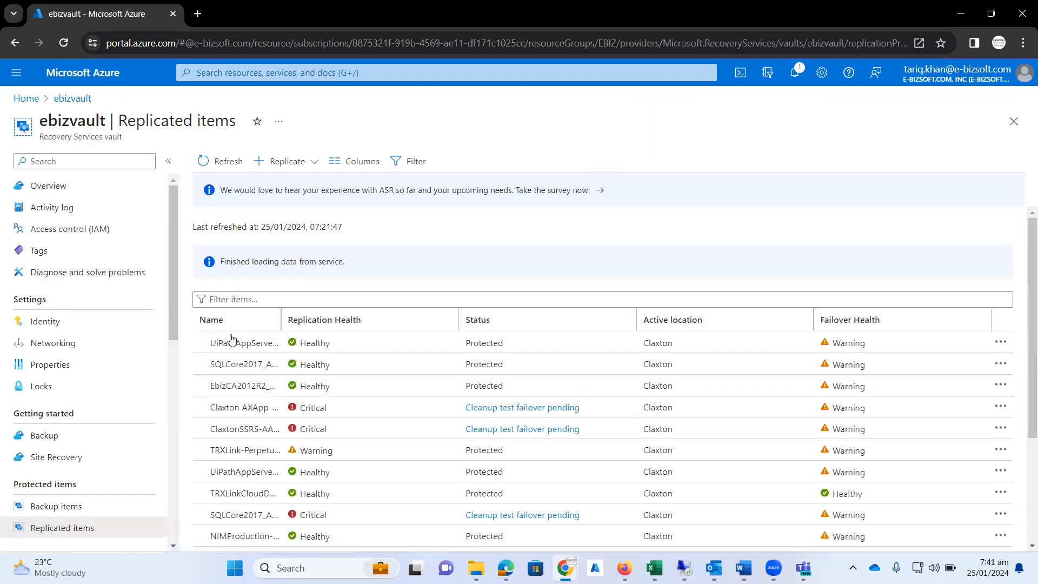
pyautogui.scroll(-1, 390, 352)
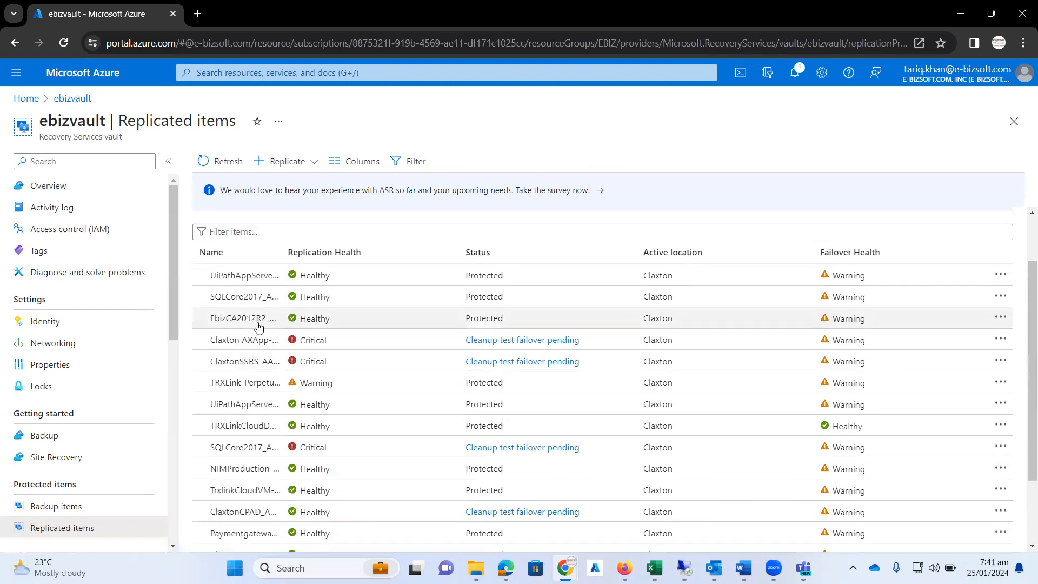
pyautogui.click(1002, 319)
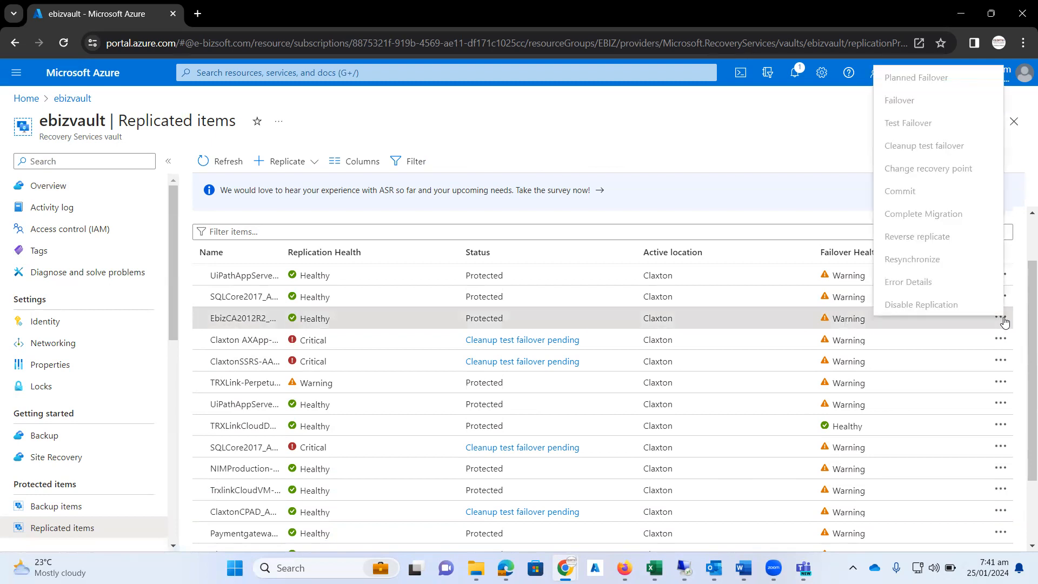
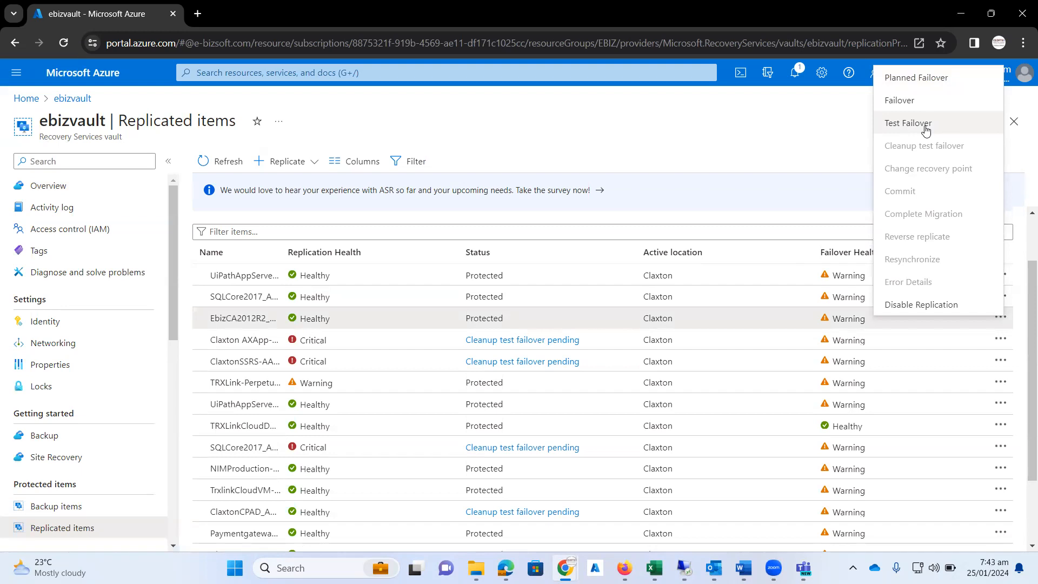
# Step: Start a test failover of EbizCA2012R2_C1.20 to the VirtualNetworkforMigration virtual network and open the job's details
pyautogui.click(926, 126)
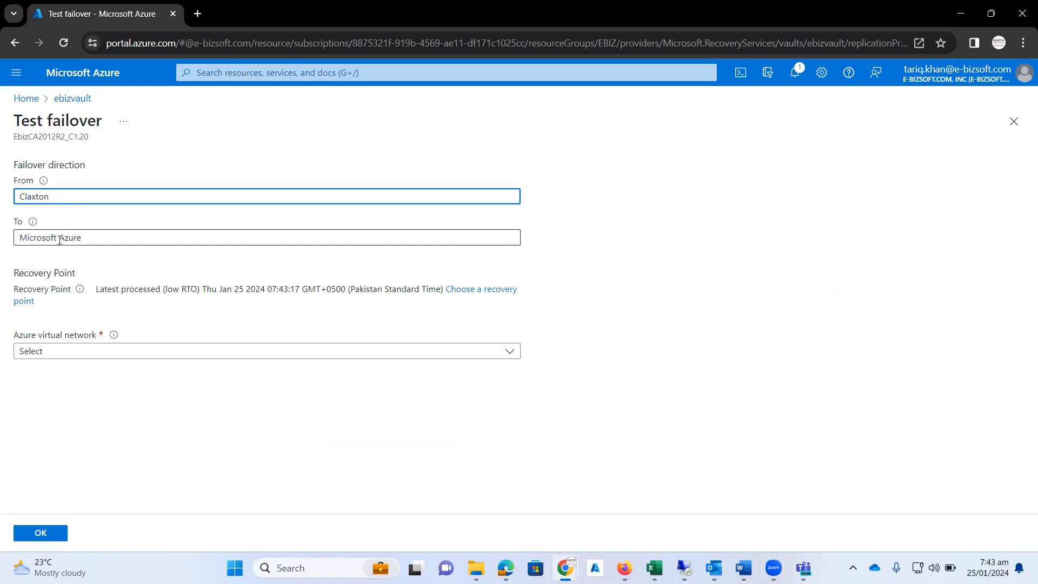
pyautogui.click(71, 357)
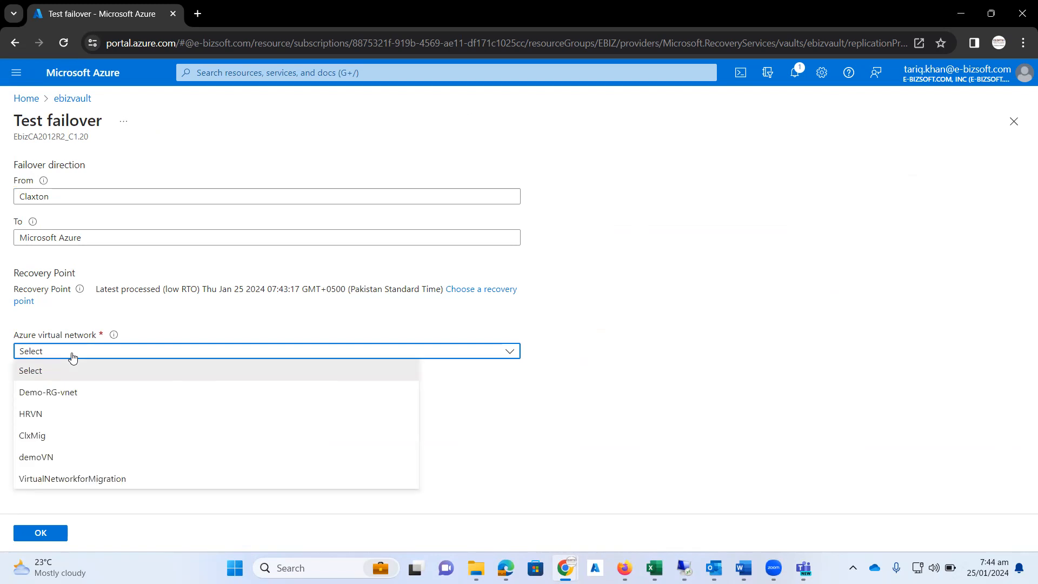
pyautogui.click(77, 479)
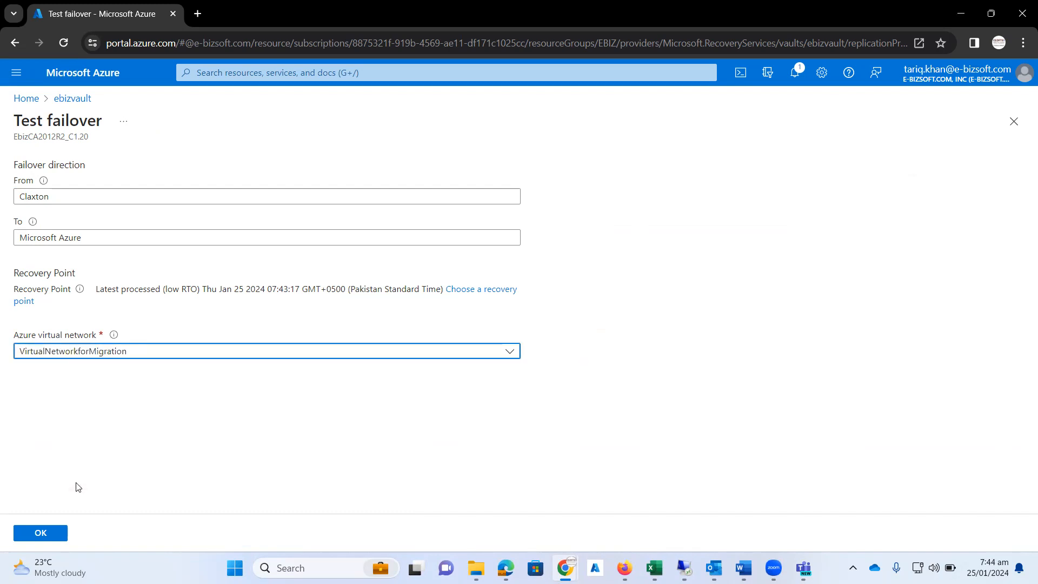
pyautogui.click(52, 537)
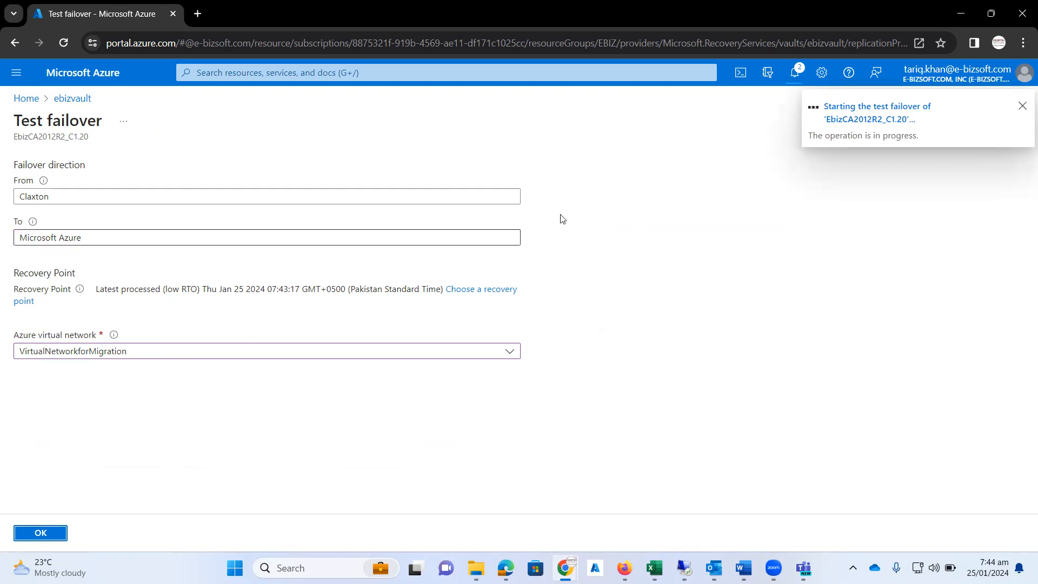
pyautogui.click(864, 120)
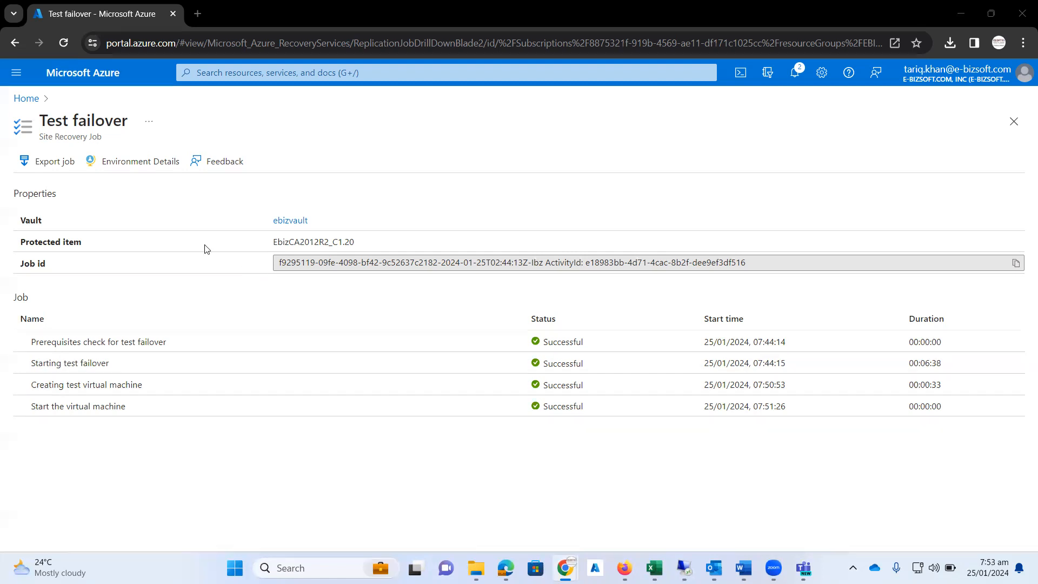
# Step: Return to ebizvault and check the status of EbizCA2012R2_C1.20 in its replicated items
pyautogui.click(26, 98)
pyautogui.click(185, 313)
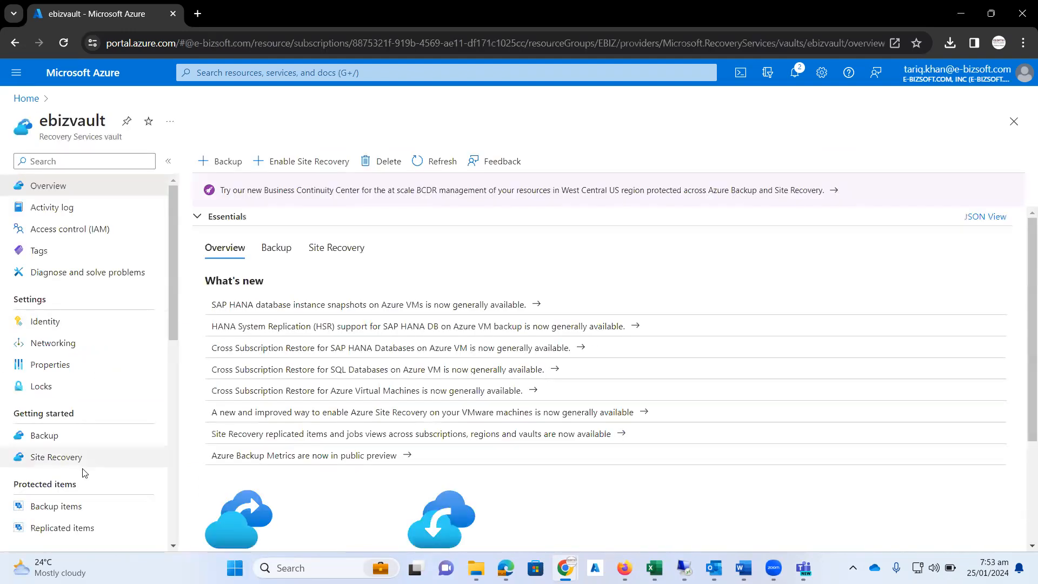
pyautogui.click(65, 530)
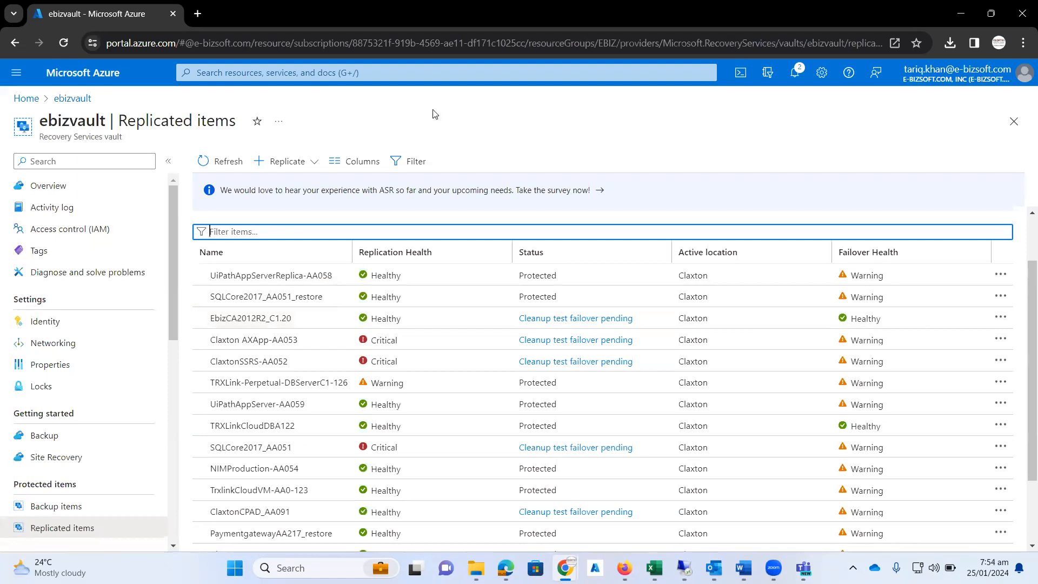
# Step: Search the portal for virtual machines and open EbizCA2012R2-test to review its overview and networking properties
pyautogui.click(260, 74)
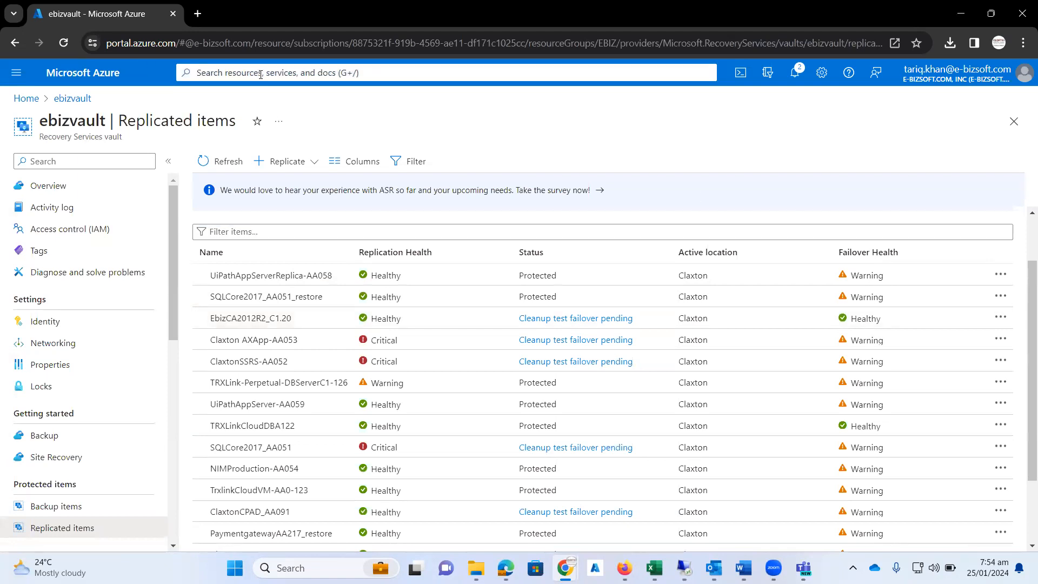
pyautogui.write('virtu')
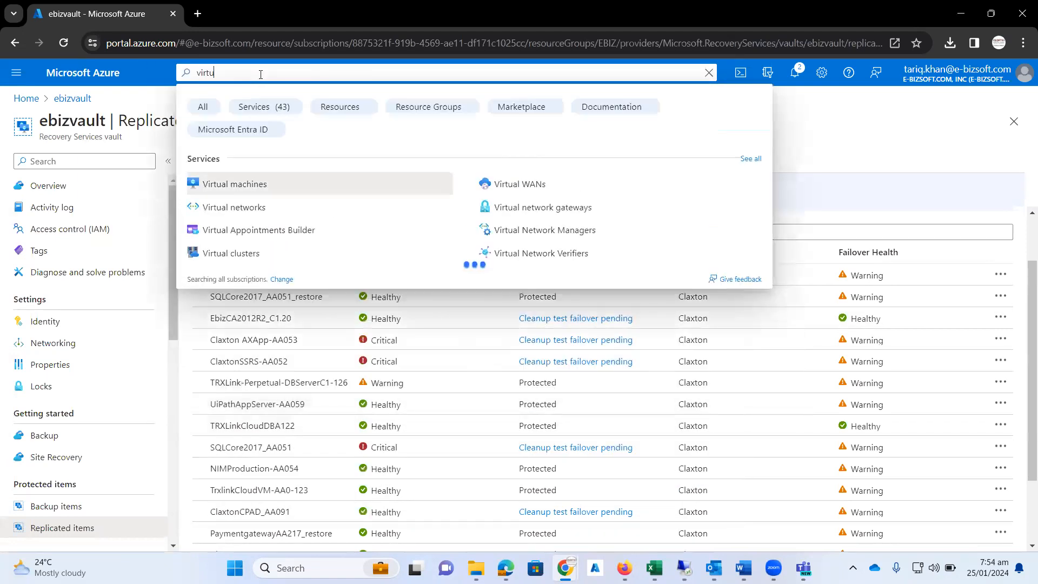
pyautogui.write('al machine')
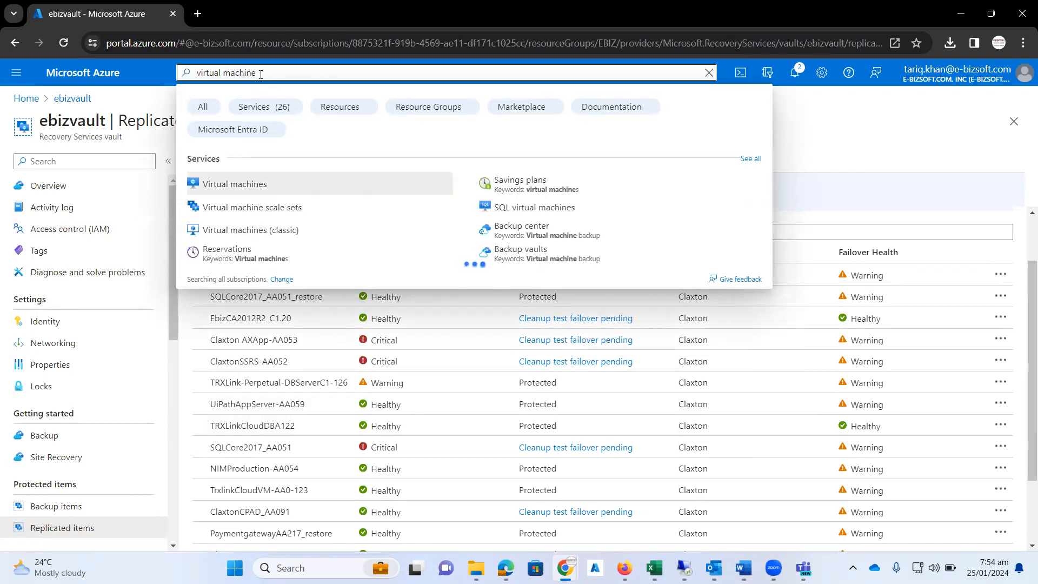
pyautogui.click(225, 187)
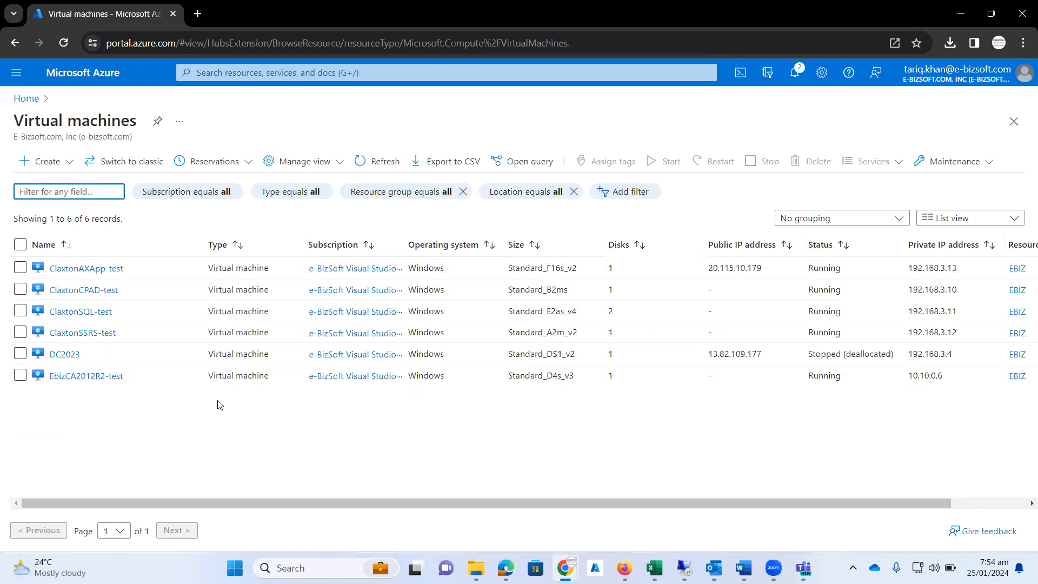
pyautogui.click(77, 382)
pyautogui.click(77, 378)
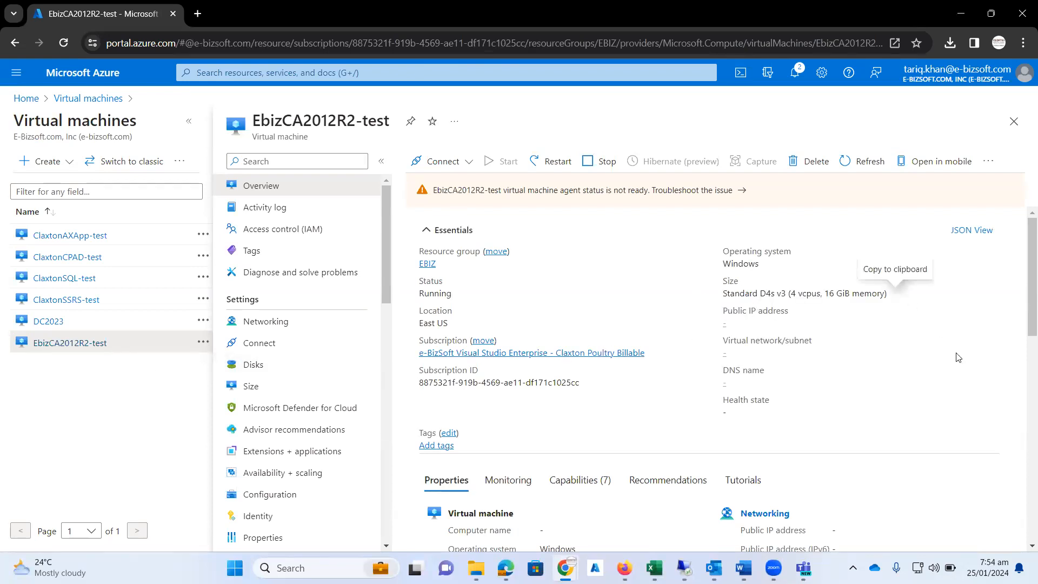
pyautogui.scroll(-3, 977, 337)
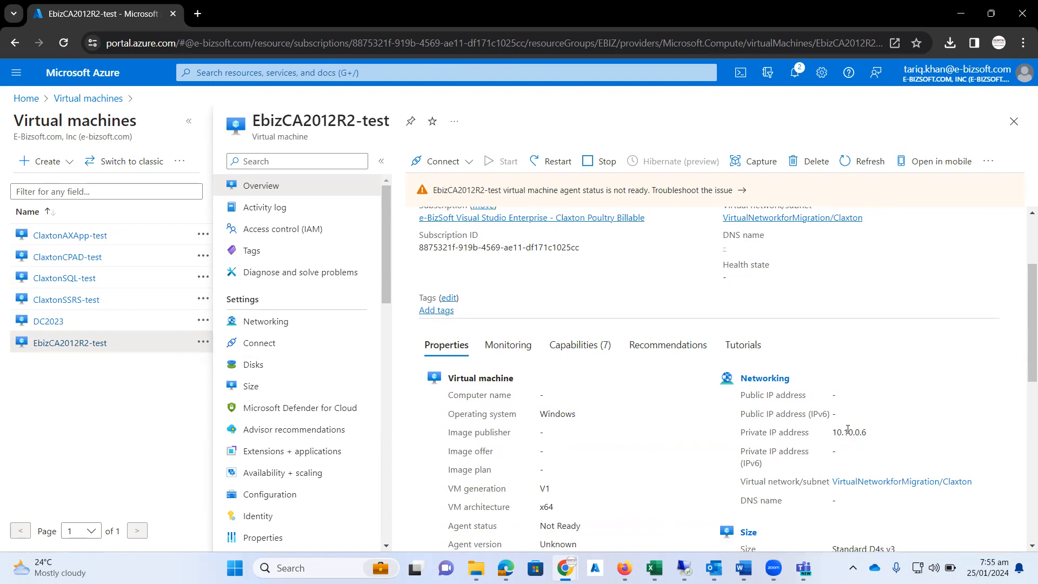
pyautogui.scroll(3, 883, 402)
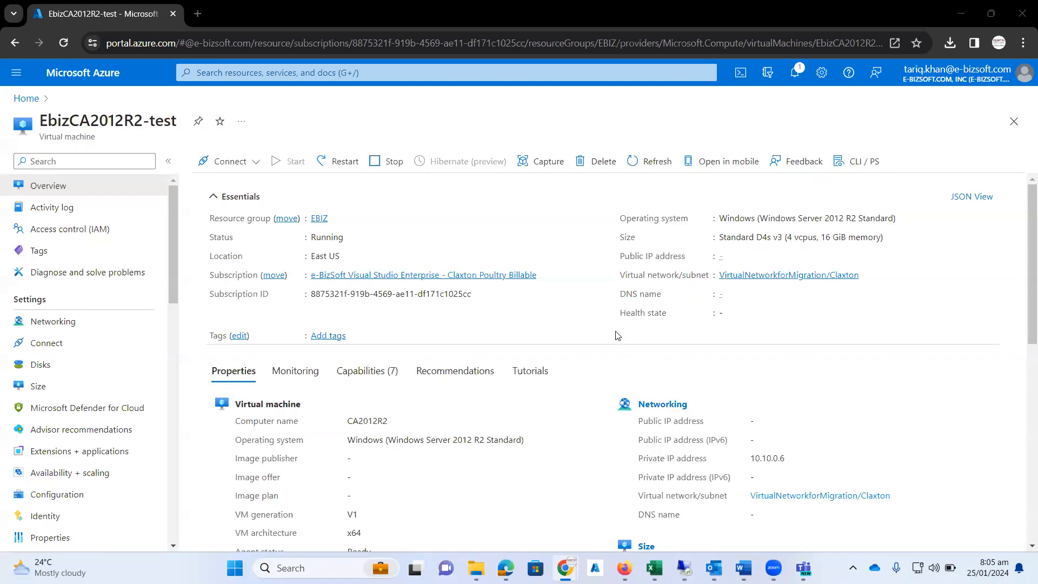
# Step: From EbizCA2012R2-test's networking settings, open the IP configuration nic-EbizCA2012R2-00-test-ipConfig of its network interface
pyautogui.click(80, 324)
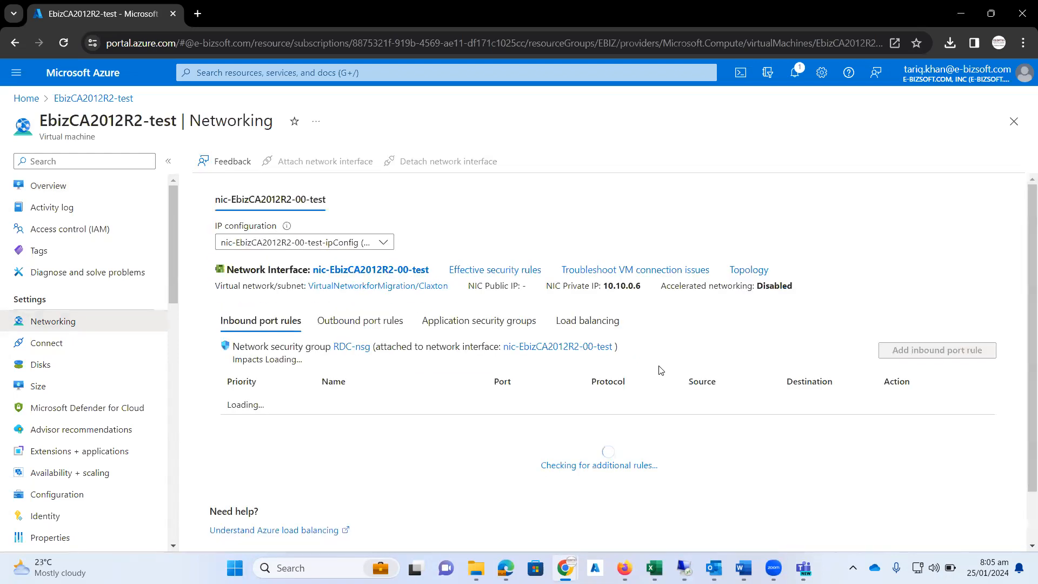
pyautogui.click(357, 271)
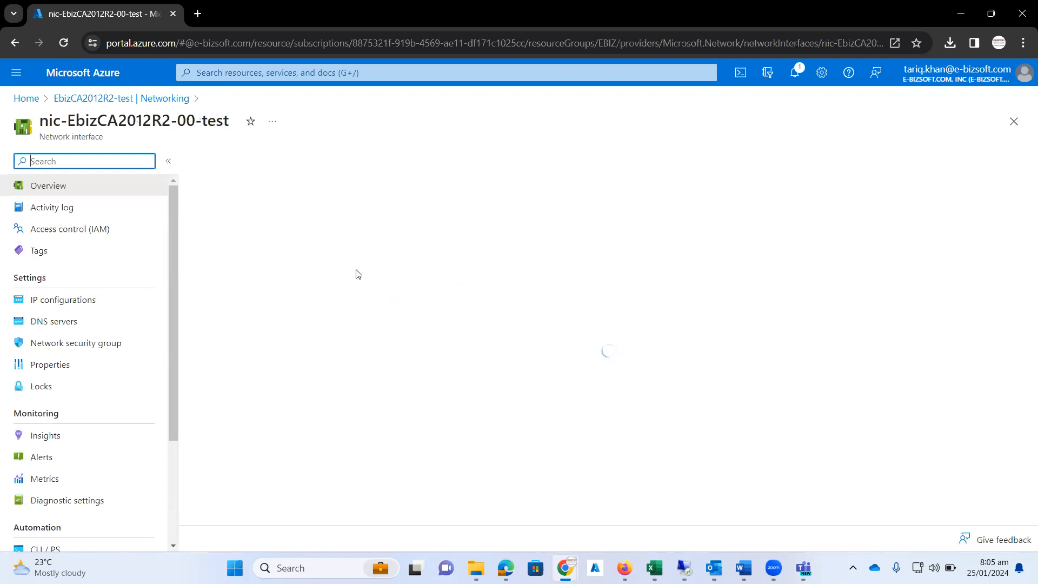
pyautogui.click(64, 300)
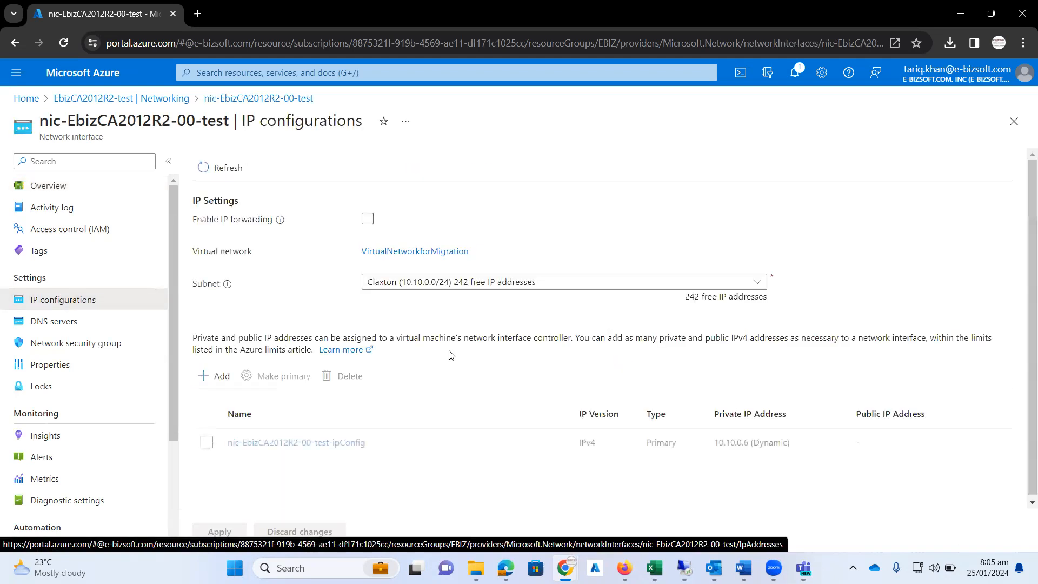
pyautogui.click(313, 443)
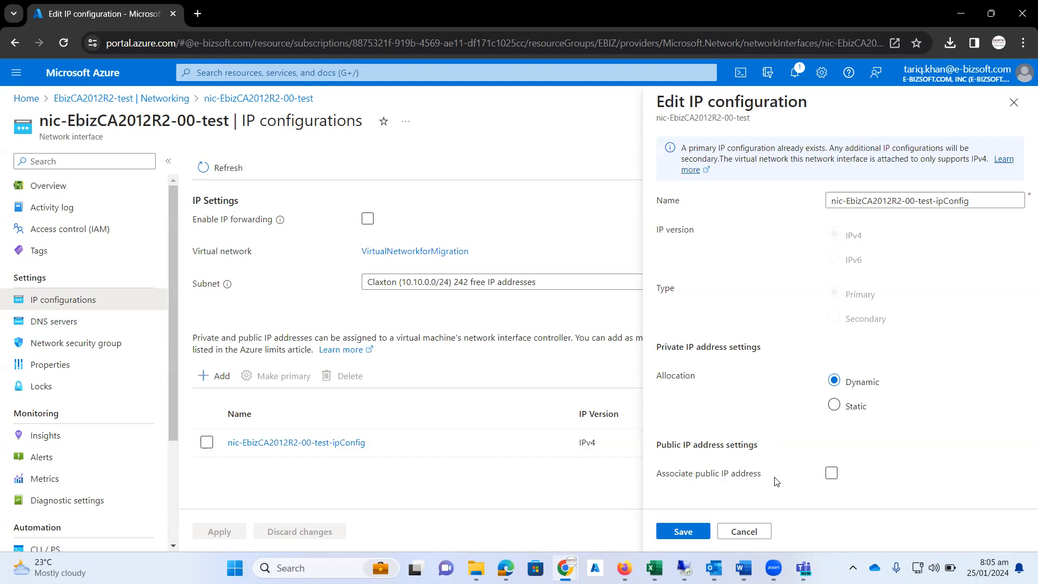
# Step: Associate a new Standard public IP address with the IP configuration, keeping the suggested name, and save the change
pyautogui.click(832, 473)
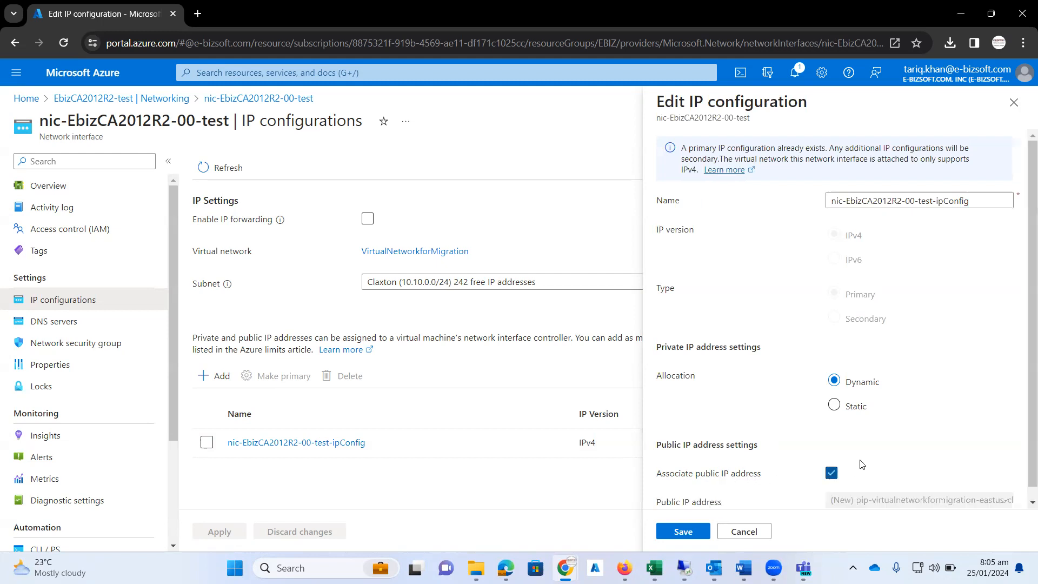
pyautogui.scroll(-1, 876, 457)
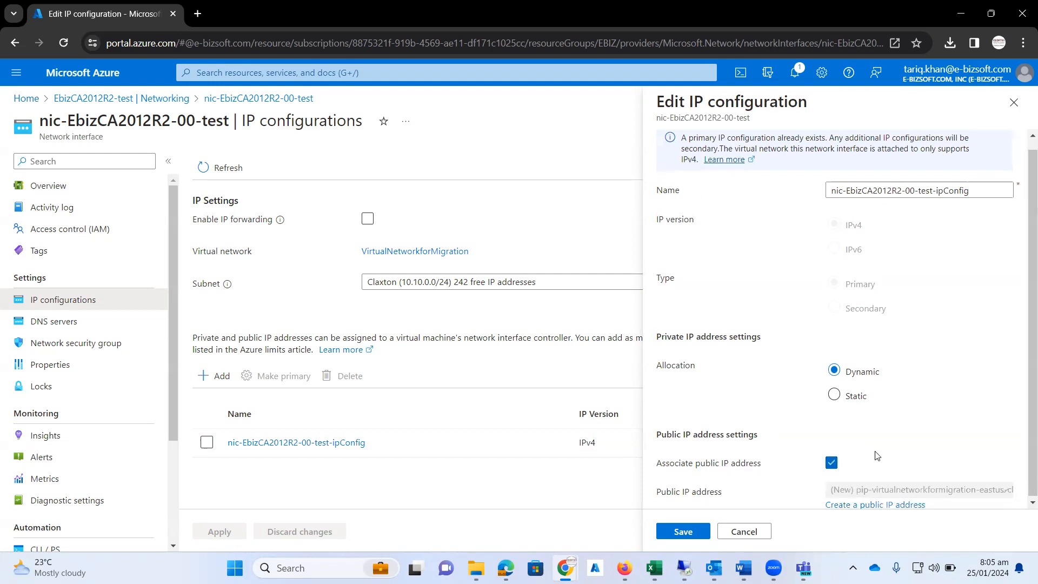
pyautogui.click(859, 505)
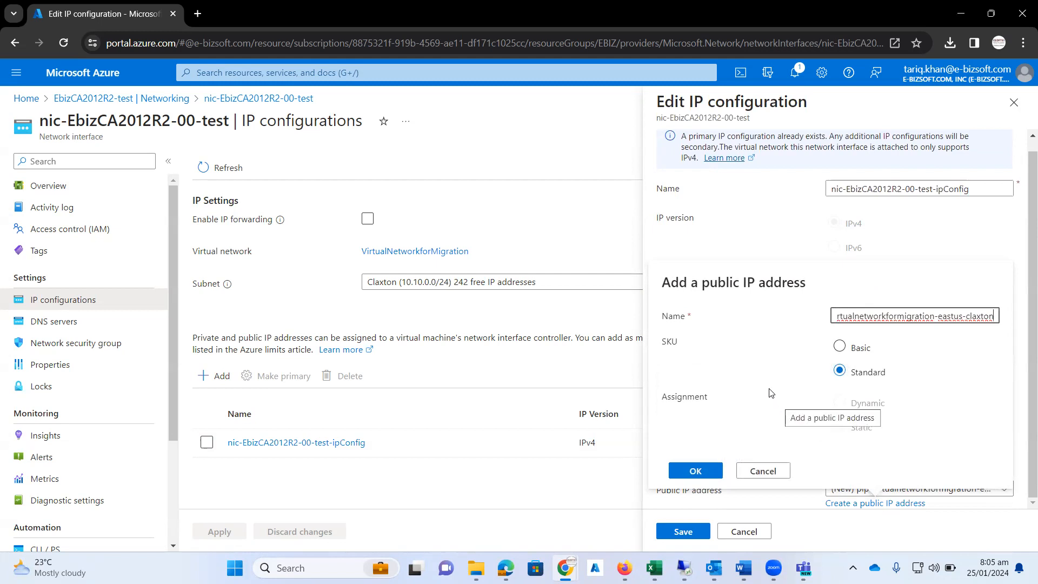
pyautogui.click(696, 471)
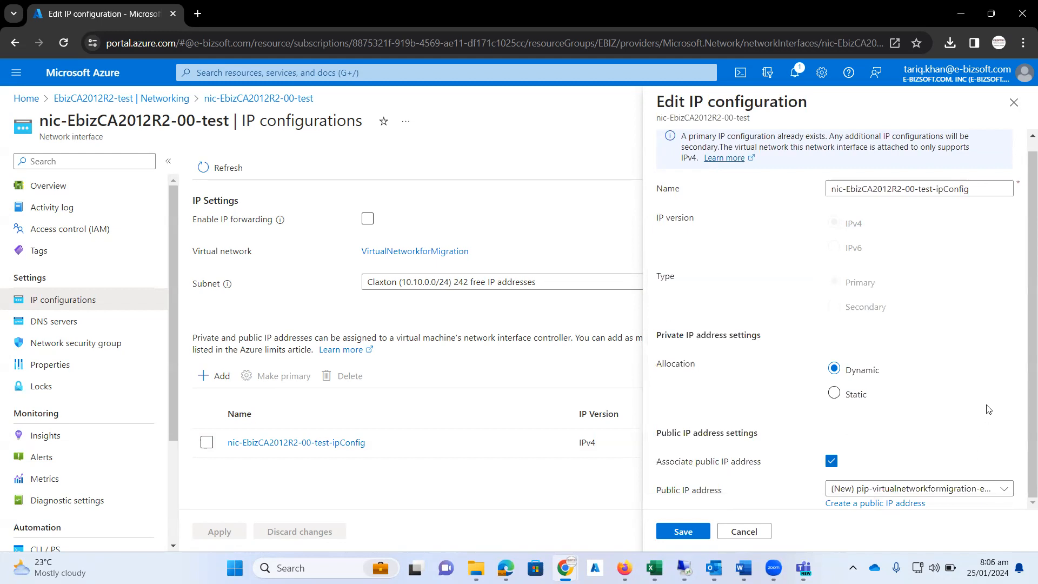
pyautogui.click(683, 532)
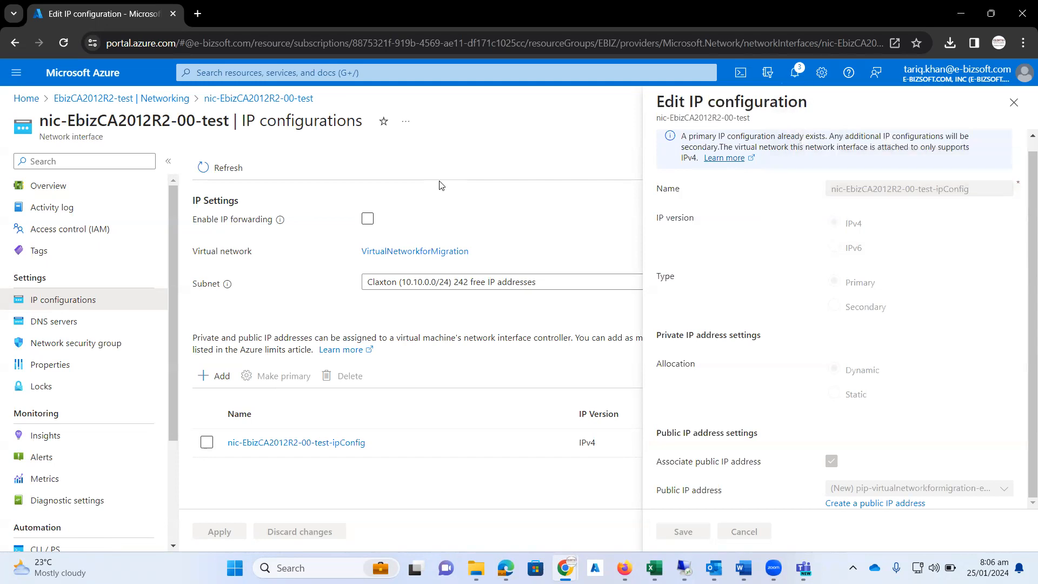
# Step: Check the portal notifications for the progress of the network interface update
pyautogui.click(796, 77)
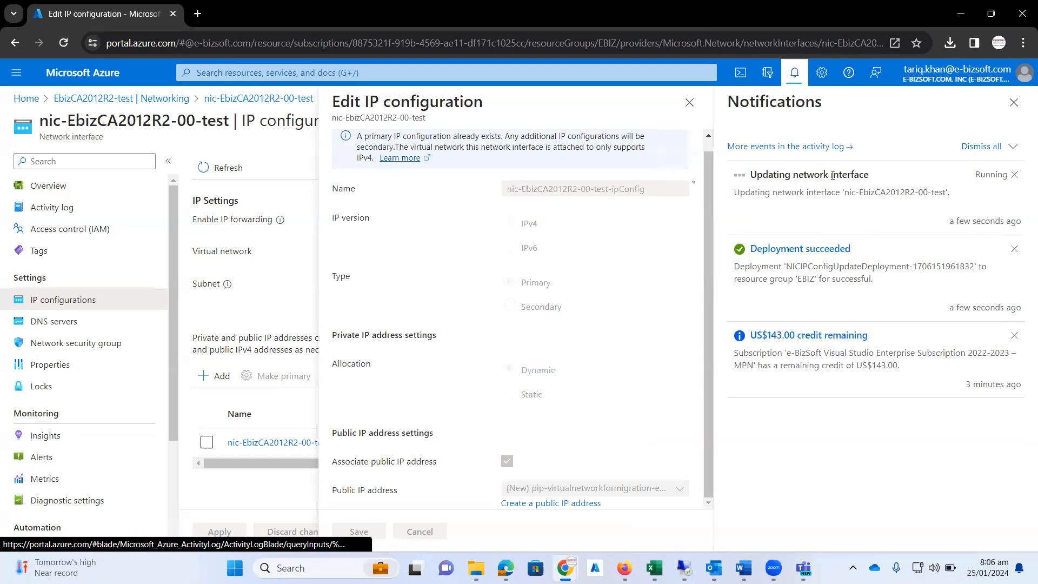
pyautogui.click(794, 80)
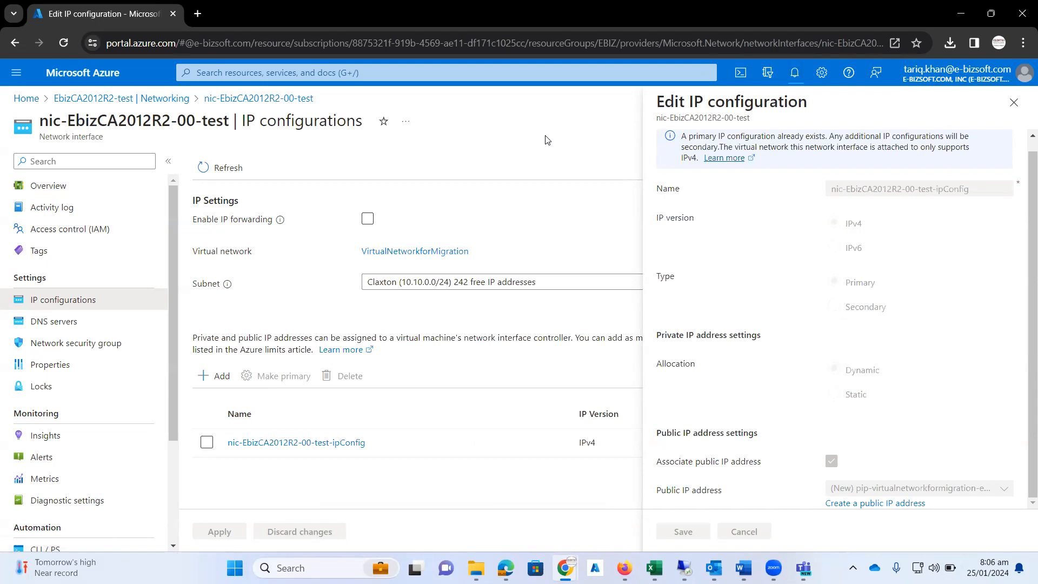
pyautogui.click(796, 82)
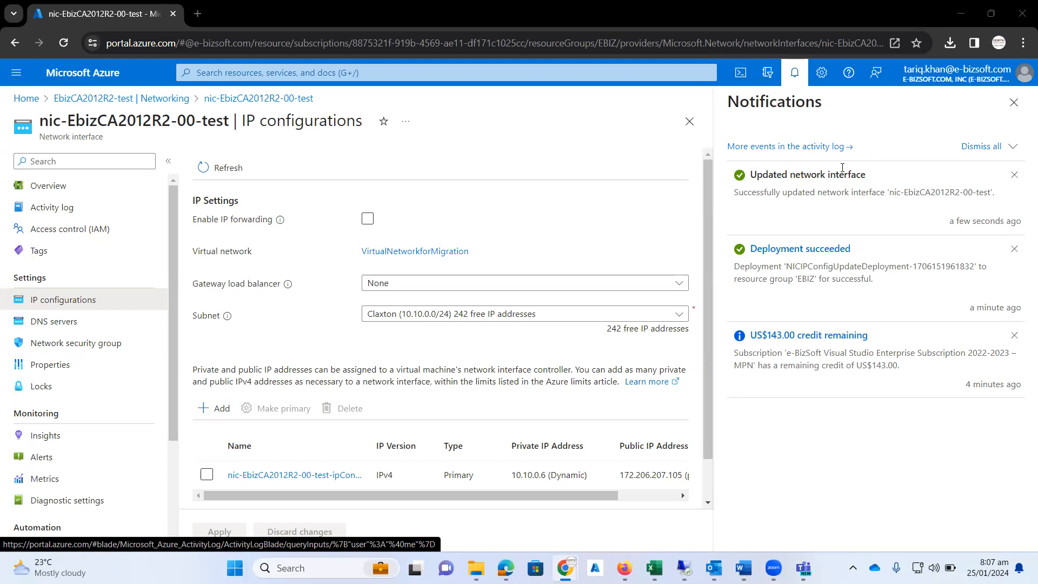
pyautogui.click(795, 73)
# Step: Copy the public IPv4 address from the network interface's overview and start a Remote Desktop connection to 172.206.207.105
pyautogui.click(56, 192)
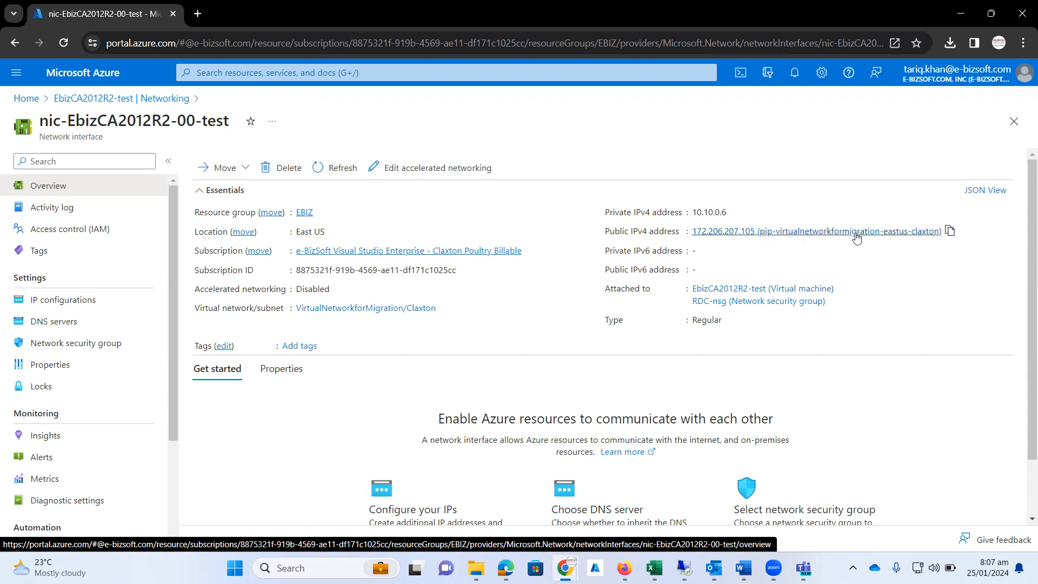
pyautogui.click(952, 234)
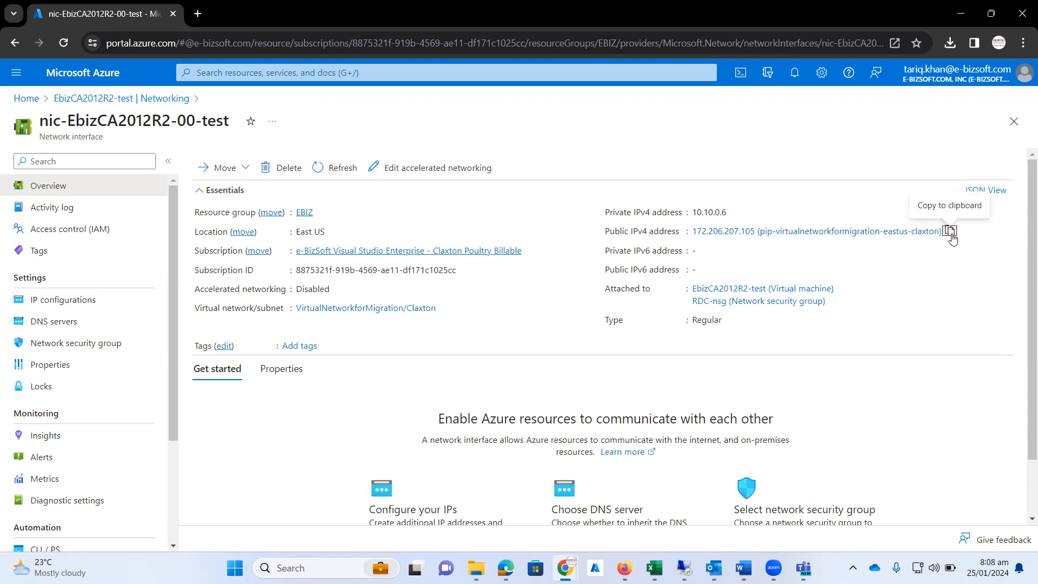
pyautogui.press('super+r')
pyautogui.press('Return')
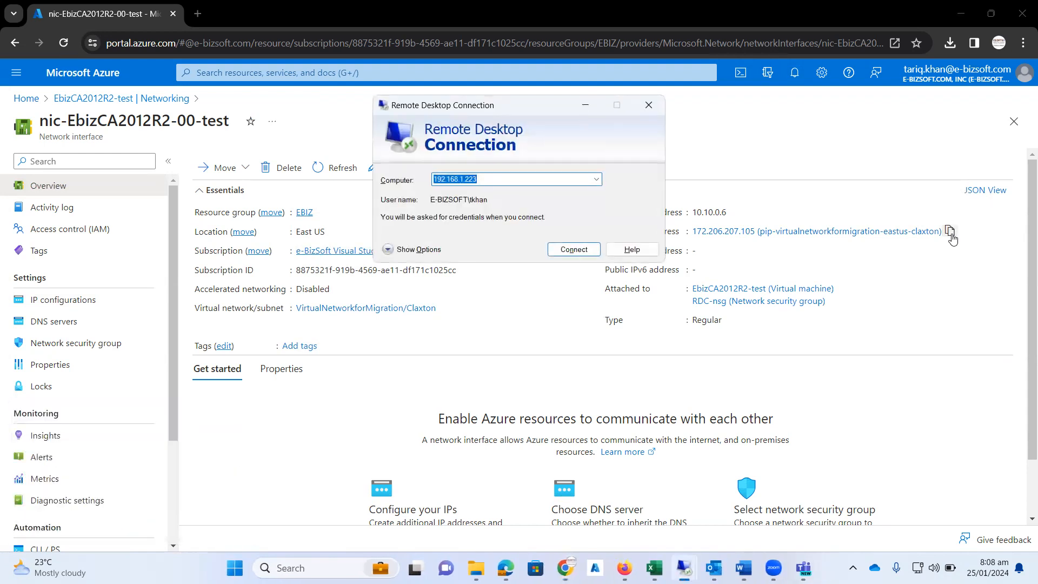
pyautogui.hotkey('ctrl', 'v')
pyautogui.press('BackSpace')
pyautogui.press('BackSpace')
pyautogui.press('BackSpace')
pyautogui.press('BackSpace')
pyautogui.press('BackSpace')
pyautogui.press('BackSpace')
pyautogui.press('BackSpace')
pyautogui.press('BackSpace')
pyautogui.press('BackSpace')
pyautogui.press('BackSpace')
pyautogui.press('BackSpace')
pyautogui.press('BackSpace')
pyautogui.press('BackSpace')
pyautogui.press('BackSpace')
pyautogui.press('BackSpace')
pyautogui.press('BackSpace')
pyautogui.press('BackSpace')
pyautogui.press('BackSpace')
pyautogui.press('BackSpace')
pyautogui.press('BackSpace')
pyautogui.press('BackSpace')
pyautogui.press('BackSpace')
pyautogui.press('BackSpace')
pyautogui.press('BackSpace')
pyautogui.press('BackSpace')
pyautogui.press('BackSpace')
pyautogui.press('BackSpace')
pyautogui.press('BackSpace')
pyautogui.press('BackSpace')
pyautogui.press('BackSpace')
pyautogui.press('BackSpace')
pyautogui.press('BackSpace')
pyautogui.press('BackSpace')
pyautogui.press('BackSpace')
pyautogui.press('BackSpace')
pyautogui.press('BackSpace')
pyautogui.press('BackSpace')
pyautogui.press('BackSpace')
pyautogui.press('BackSpace')
pyautogui.press('BackSpace')
pyautogui.press('BackSpace')
pyautogui.press('Return')
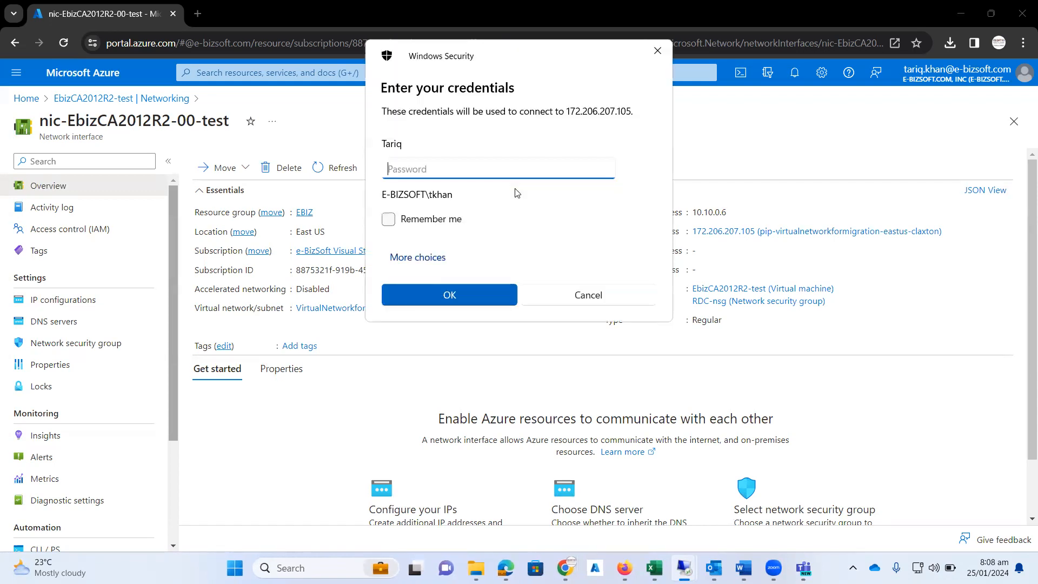
# Step: Sign in to the remote machine with a different account, .\administrator, and the account password, accepting the untrusted certificate
pyautogui.click(439, 258)
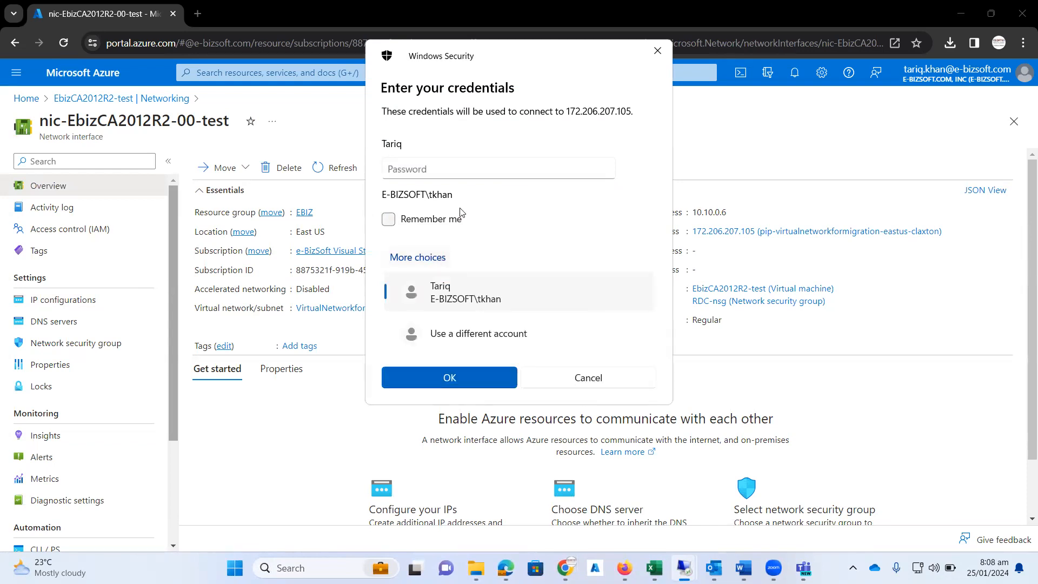
pyautogui.click(468, 334)
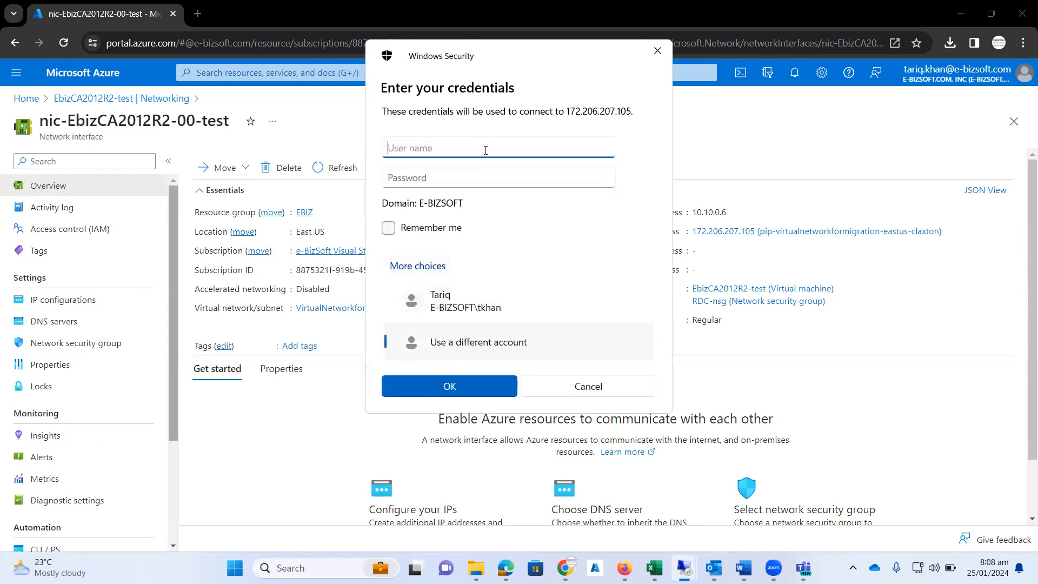
pyautogui.write('.\\administrator')
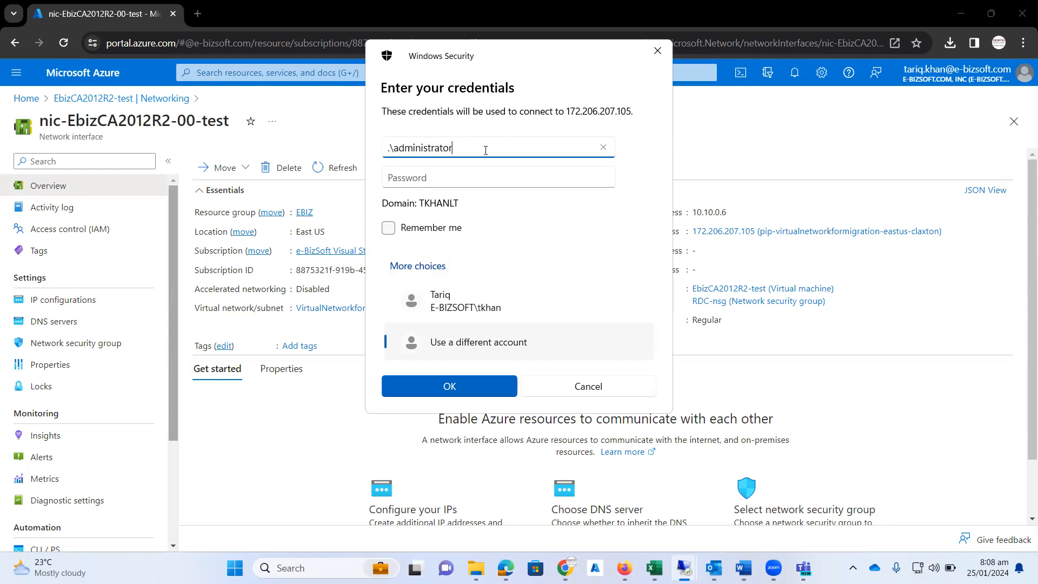
pyautogui.press('Tab')
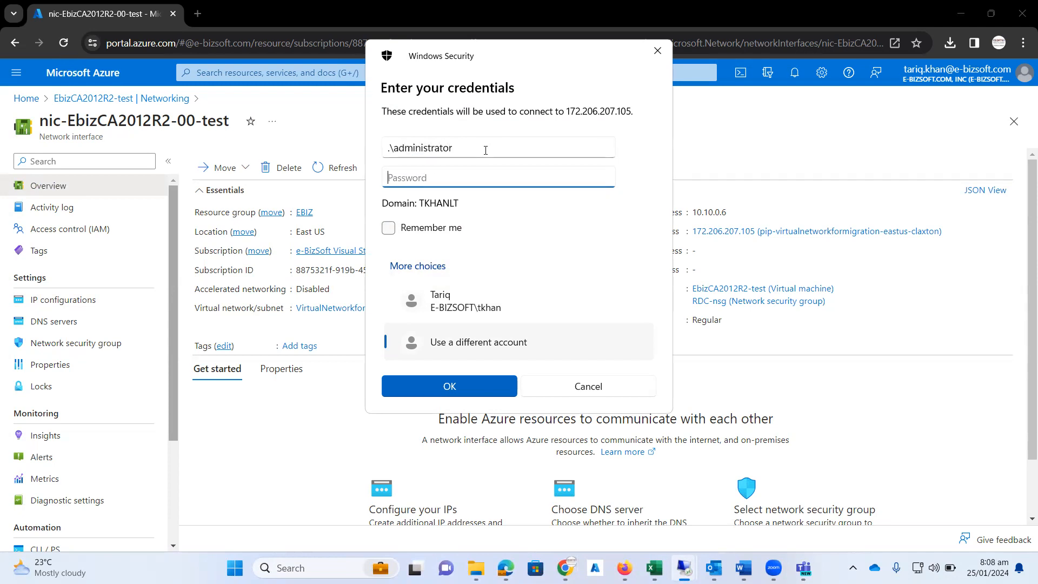
pyautogui.write('**********')
pyautogui.click(463, 383)
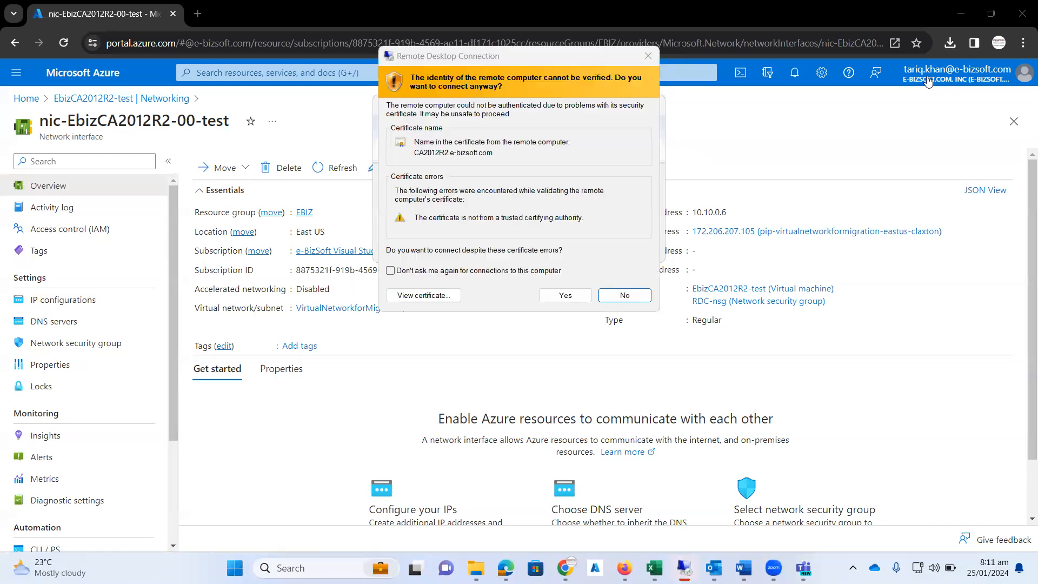
pyautogui.click(568, 301)
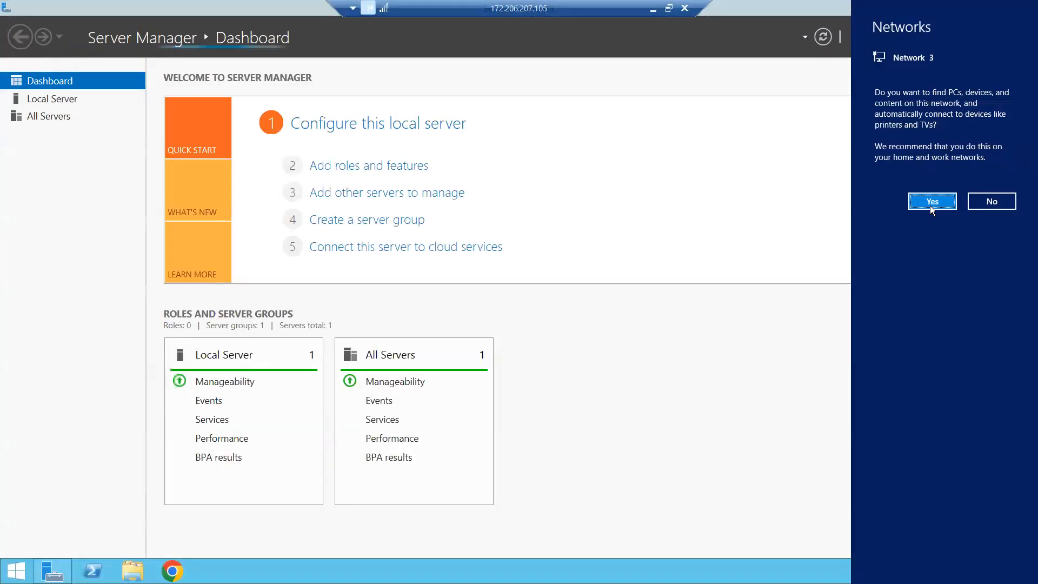
# Step: Allow network discovery on the remote machine and open the Testing Replication folder on Local Disk (C:) to check its files
pyautogui.click(931, 206)
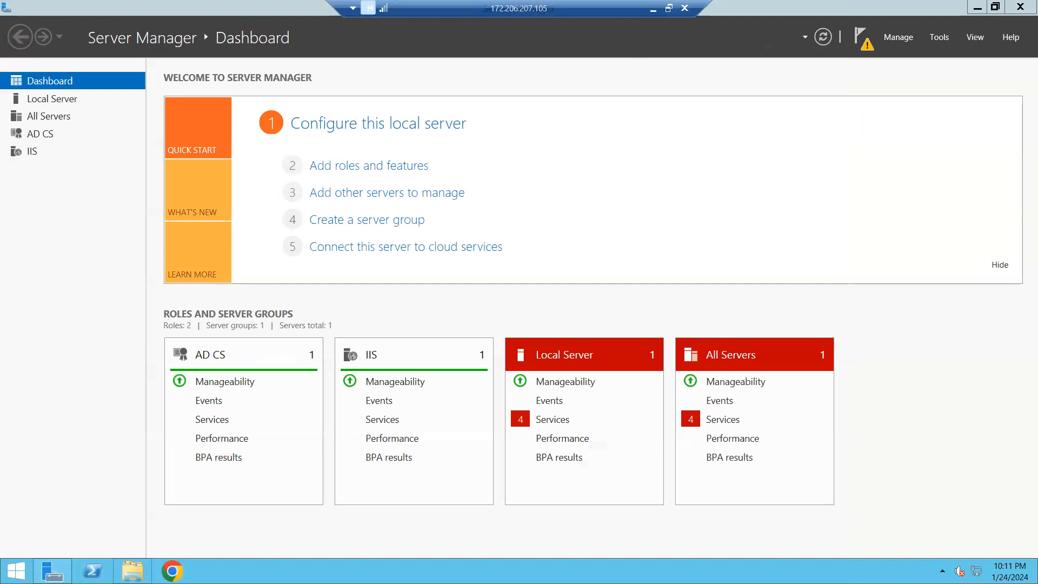
pyautogui.click(135, 569)
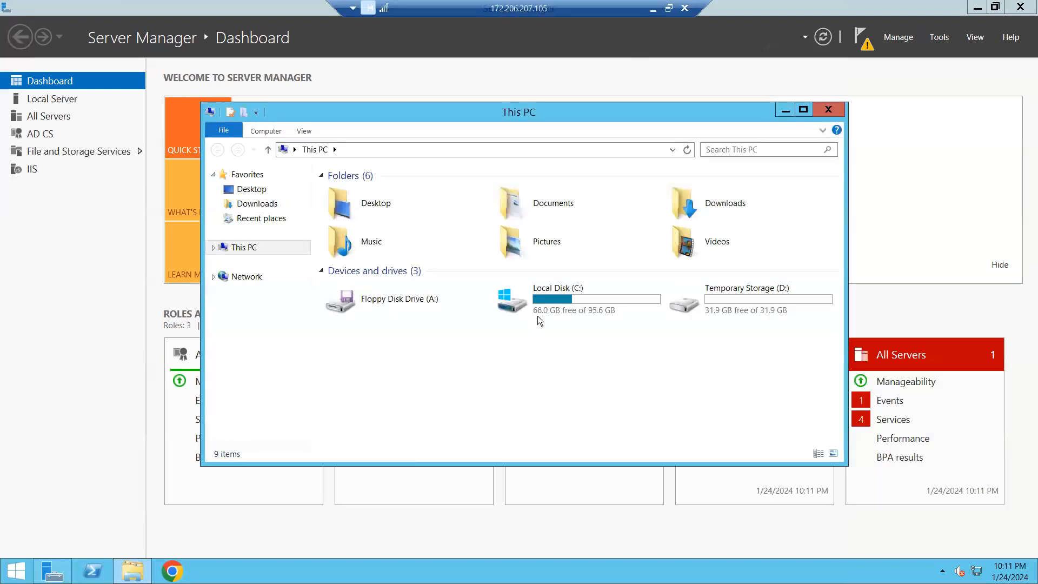
pyautogui.doubleClick(548, 312)
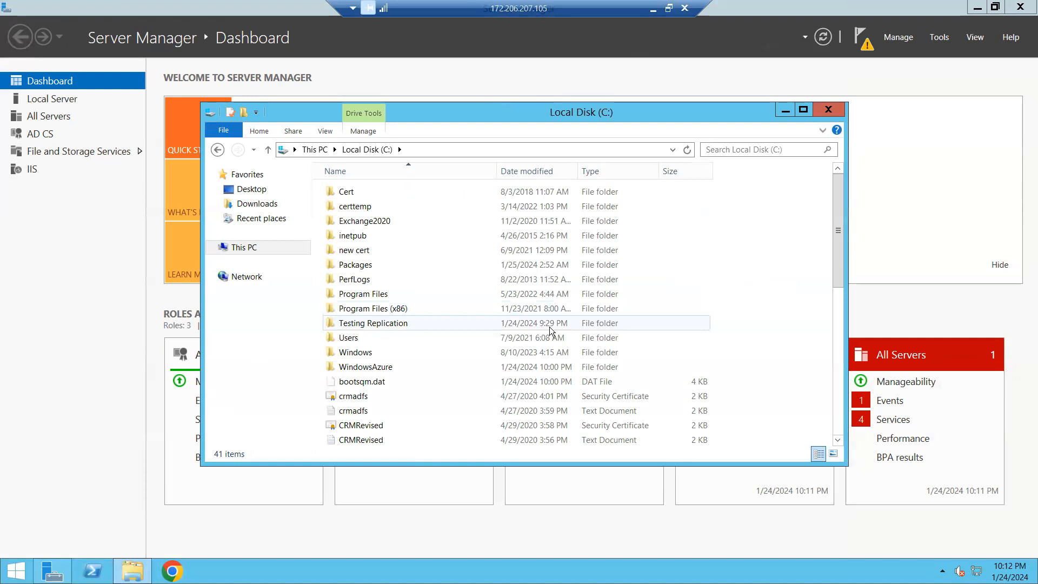
pyautogui.doubleClick(376, 324)
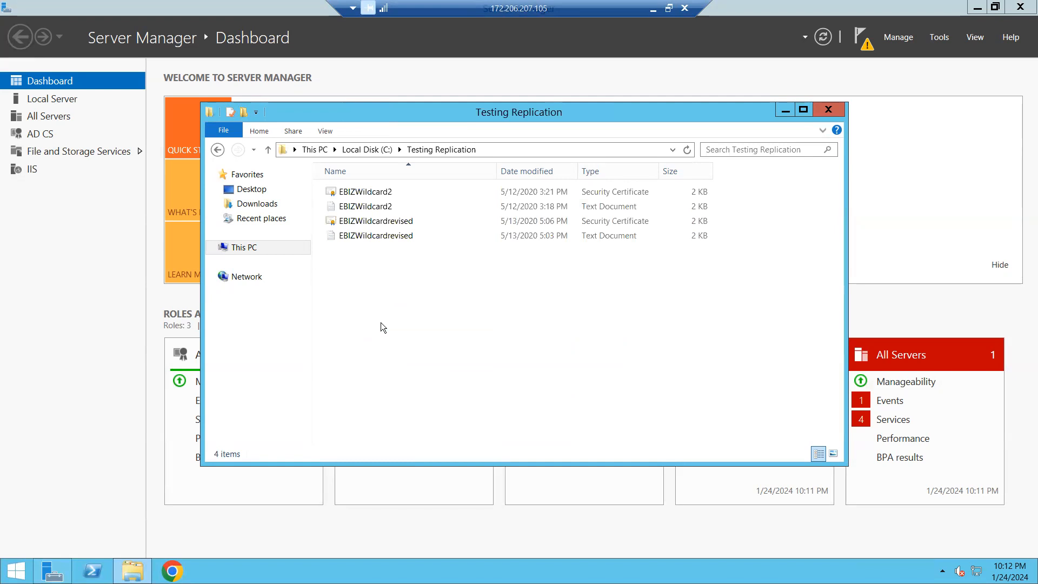